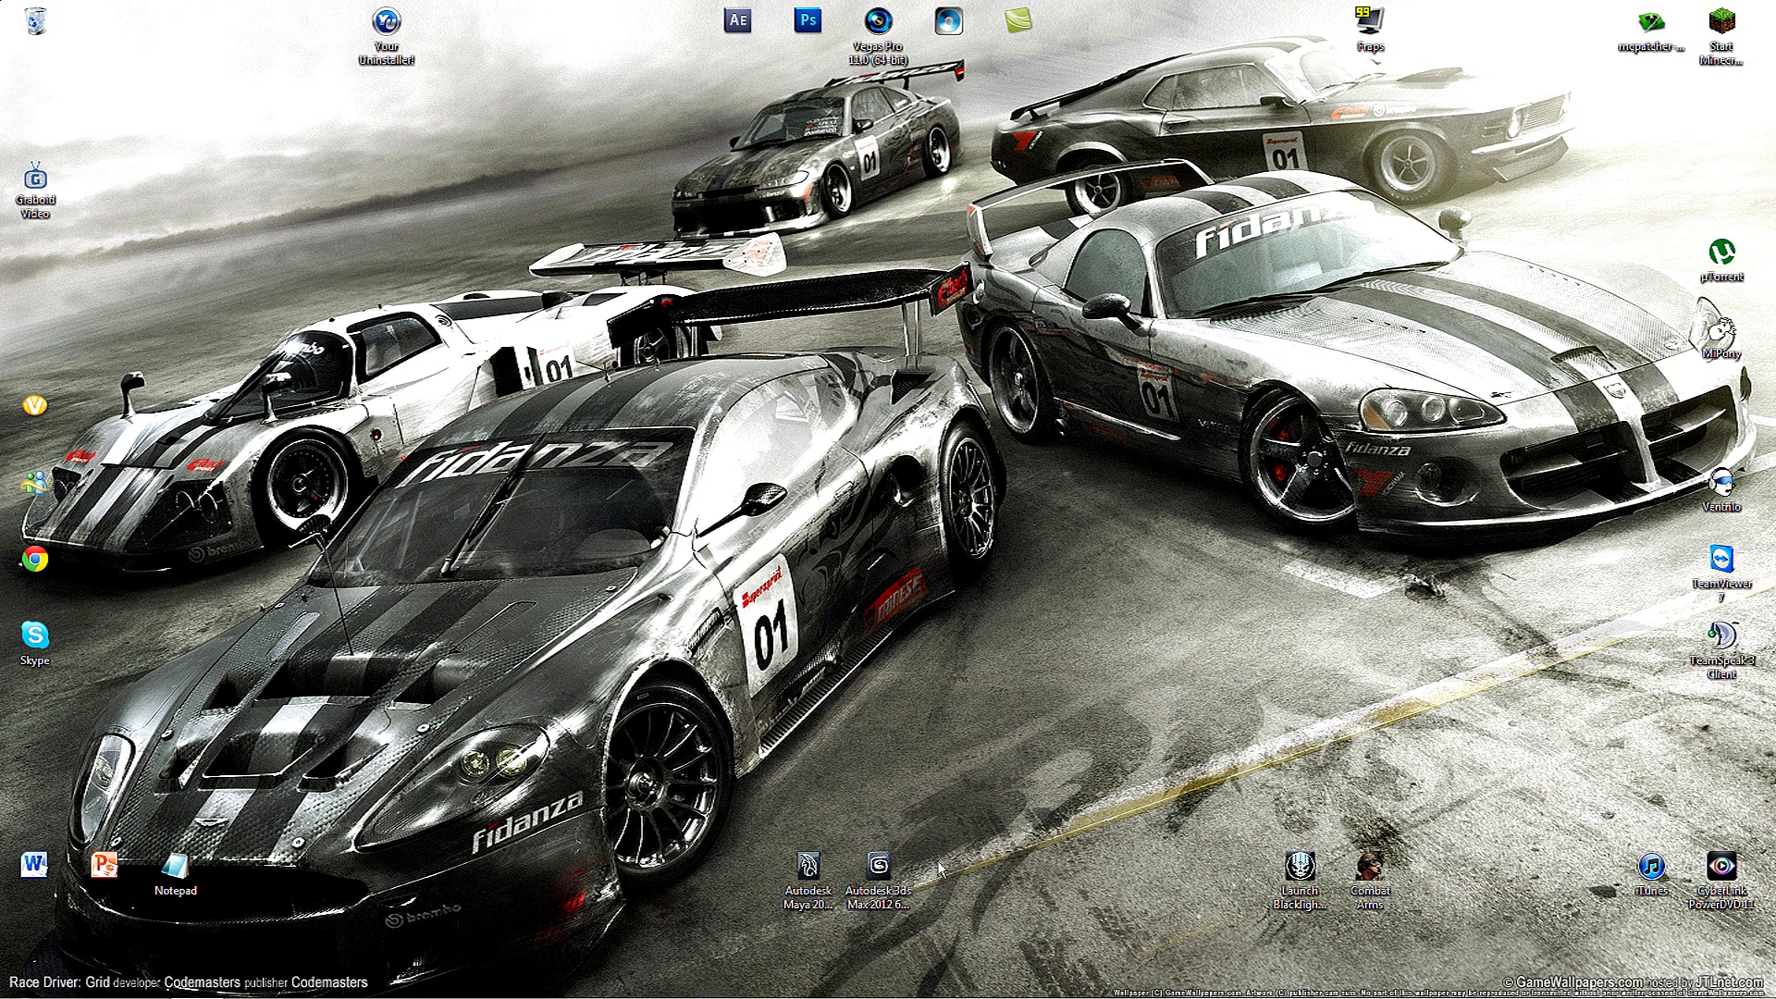
# - Bring FRAPS forward and view its General page (version 3.5.5, build 15172), then the FPS page
pyautogui.click(201, 979)
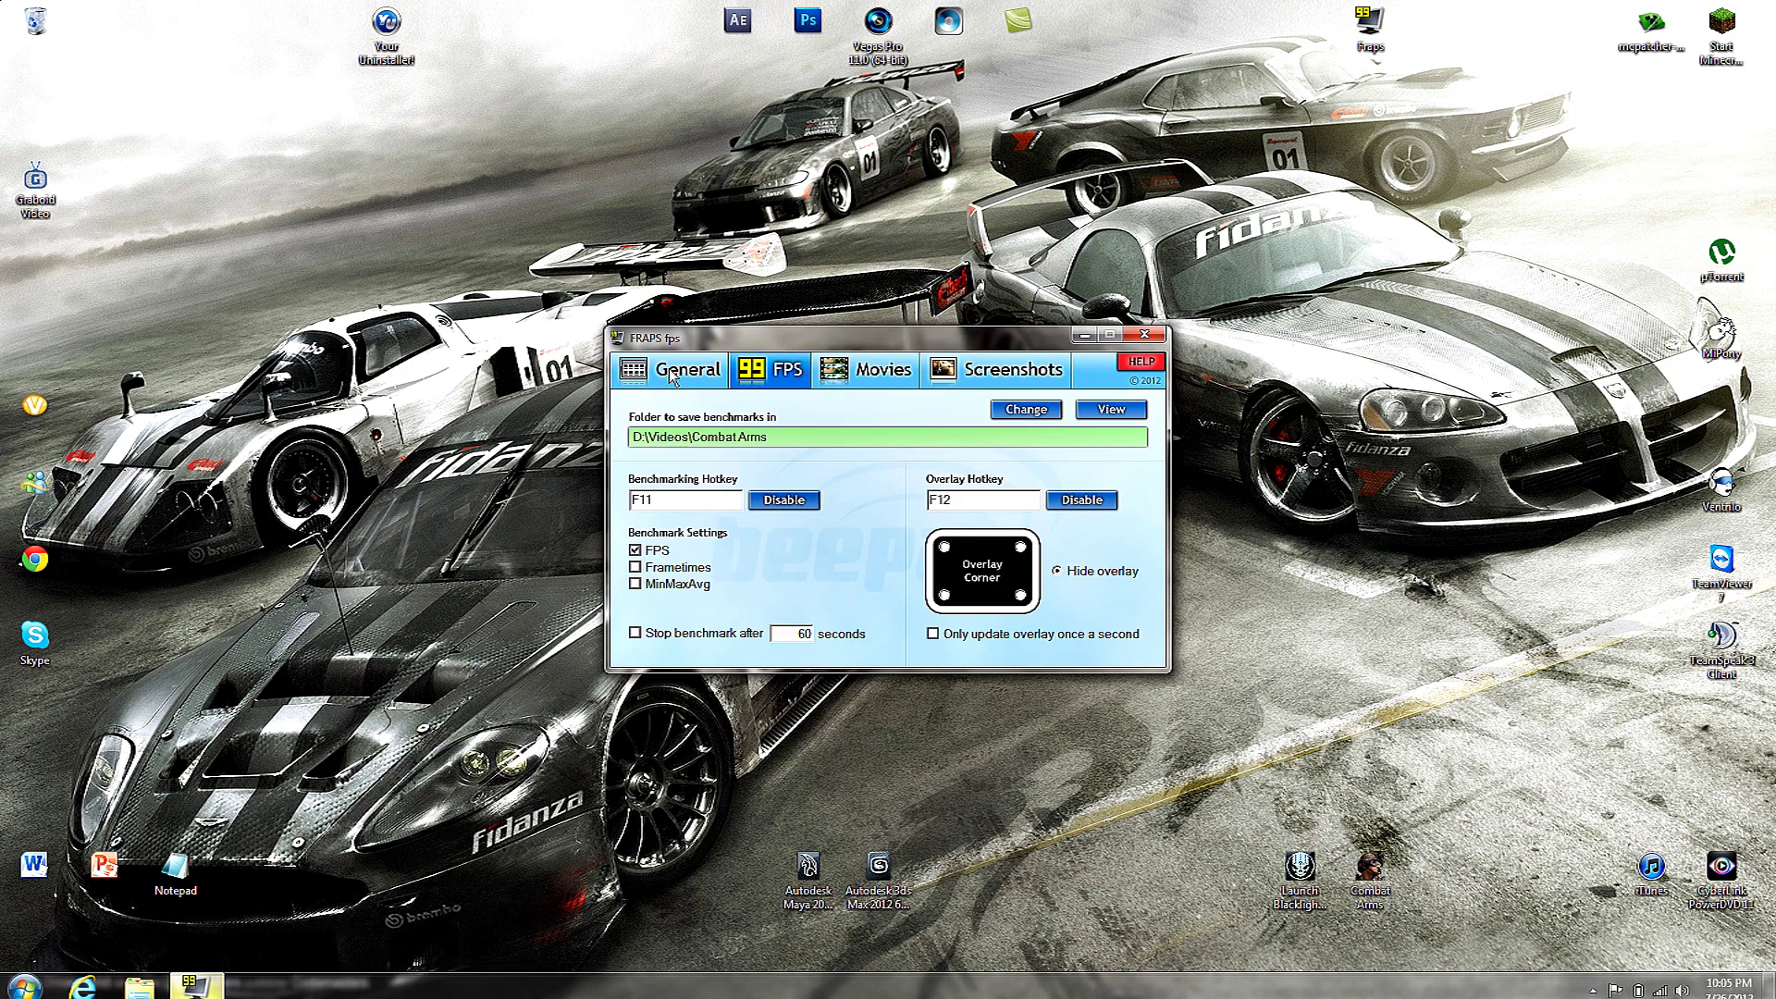
pyautogui.click(686, 363)
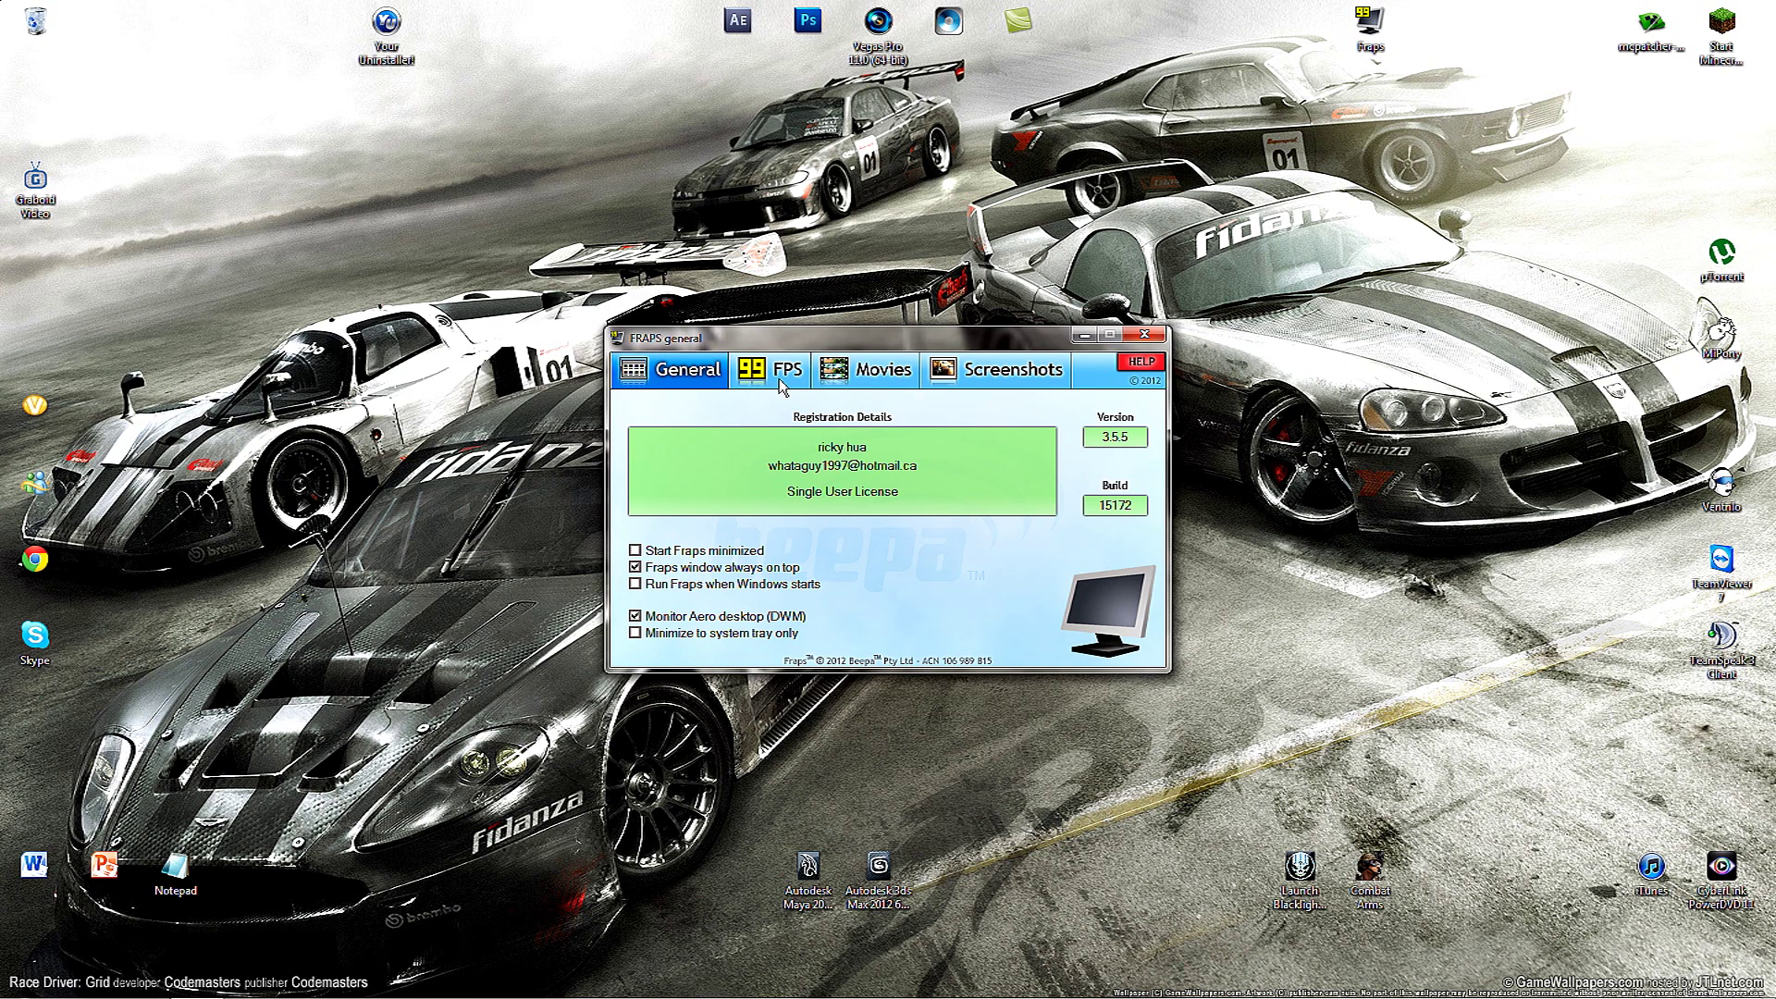
pyautogui.click(778, 379)
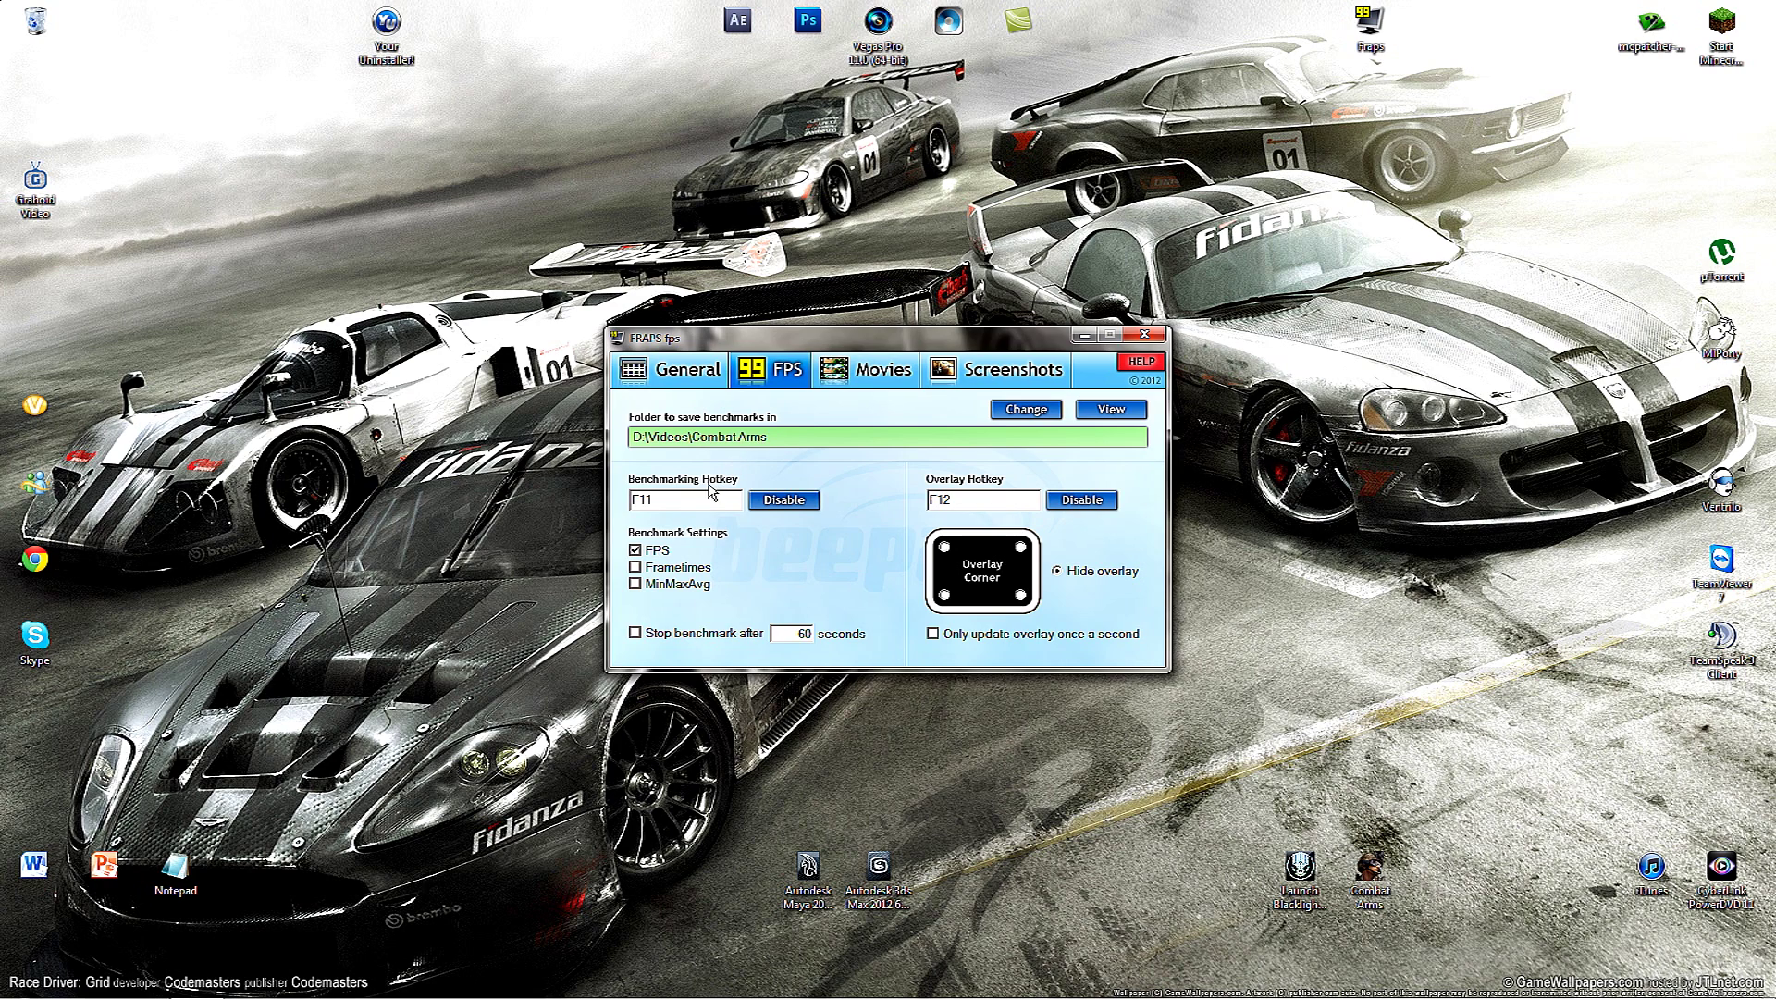
# - Check the F11 benchmarking and F12 overlay hotkeys, hide the overlay, and go to Movies settings
pyautogui.click(641, 500)
pyautogui.click(988, 498)
pyautogui.click(636, 553)
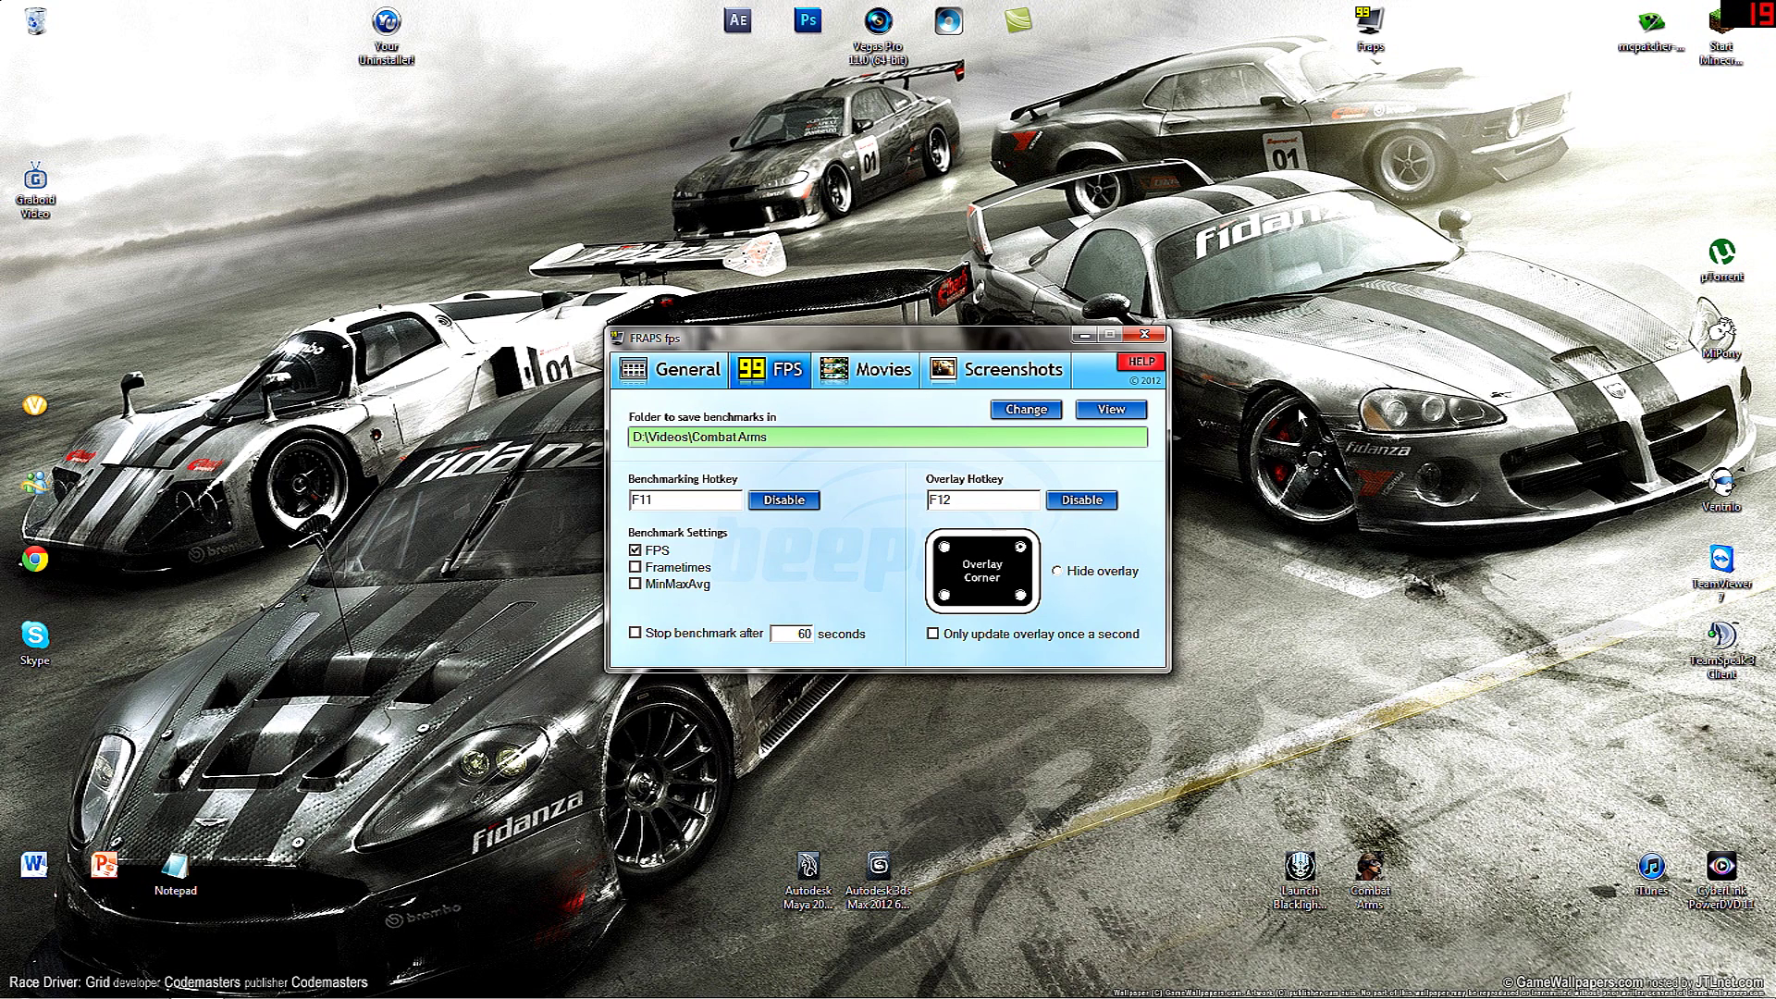
pyautogui.click(1058, 572)
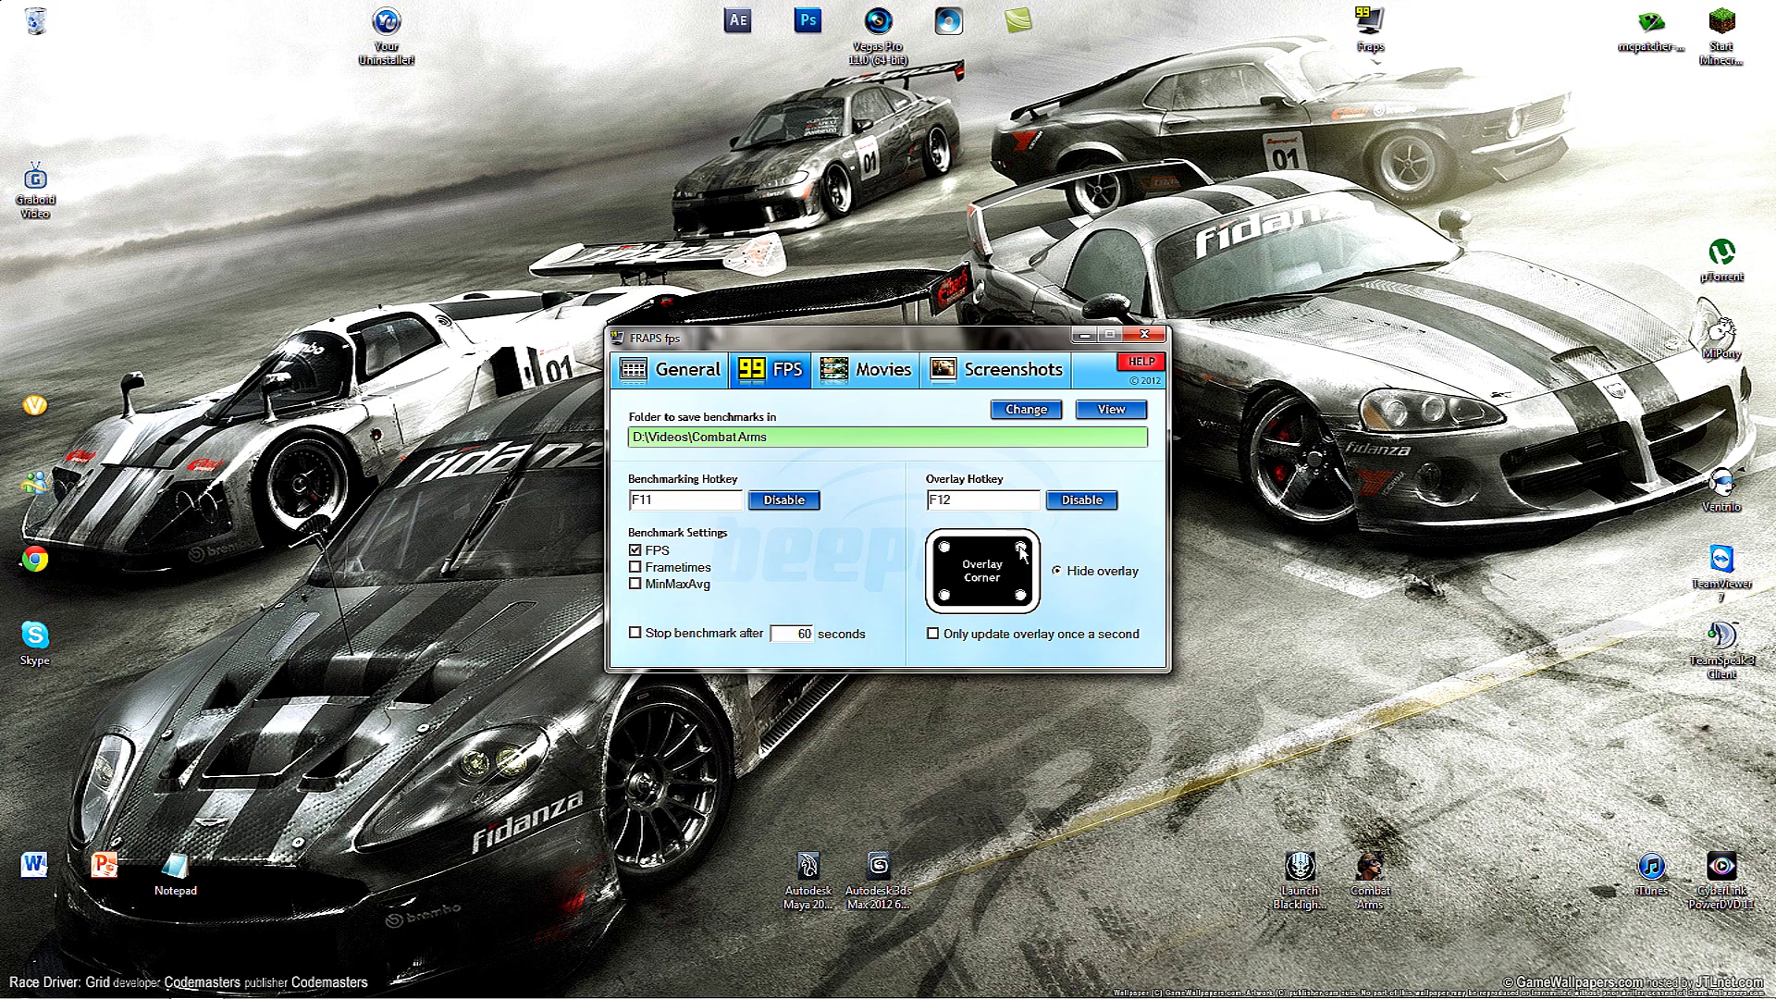
pyautogui.click(890, 374)
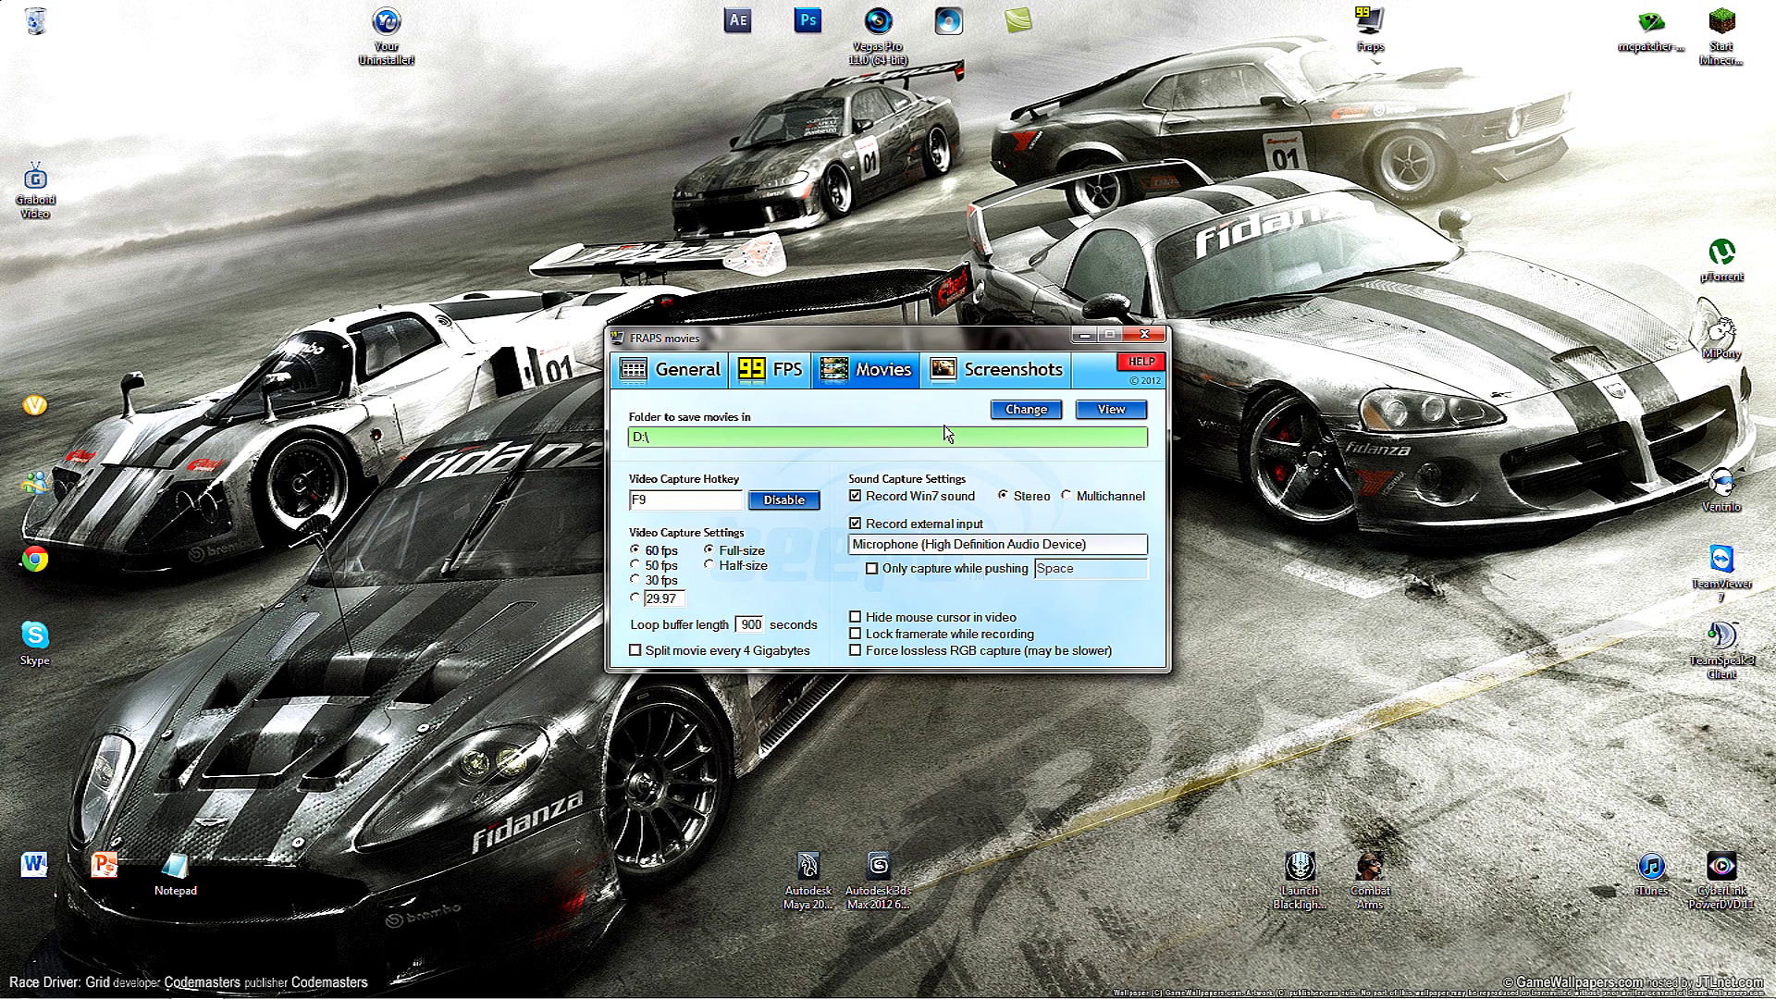
# - Open FRAPS screenshot settings and check the F10 screen capture hotkey
pyautogui.click(988, 383)
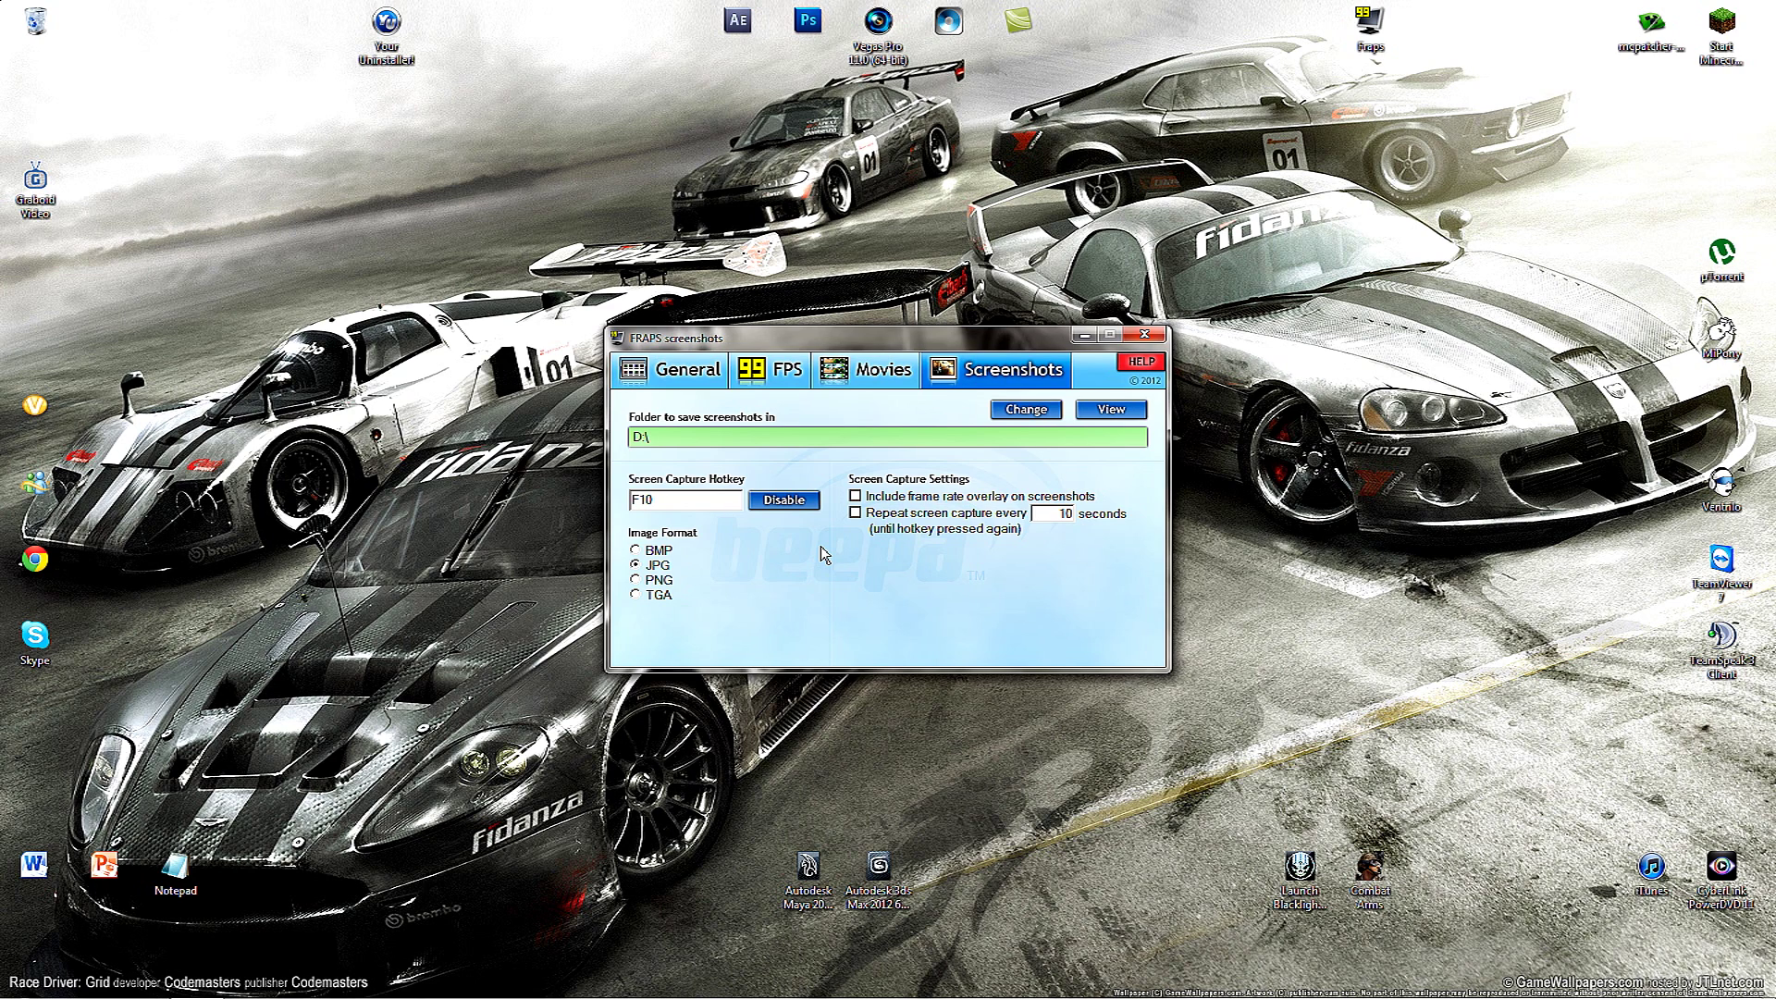
pyautogui.click(647, 500)
pyautogui.click(657, 566)
# - Minimize FRAPS and launch the Combat Arms, Blacklight and Minecraft launchers
pyautogui.click(1083, 338)
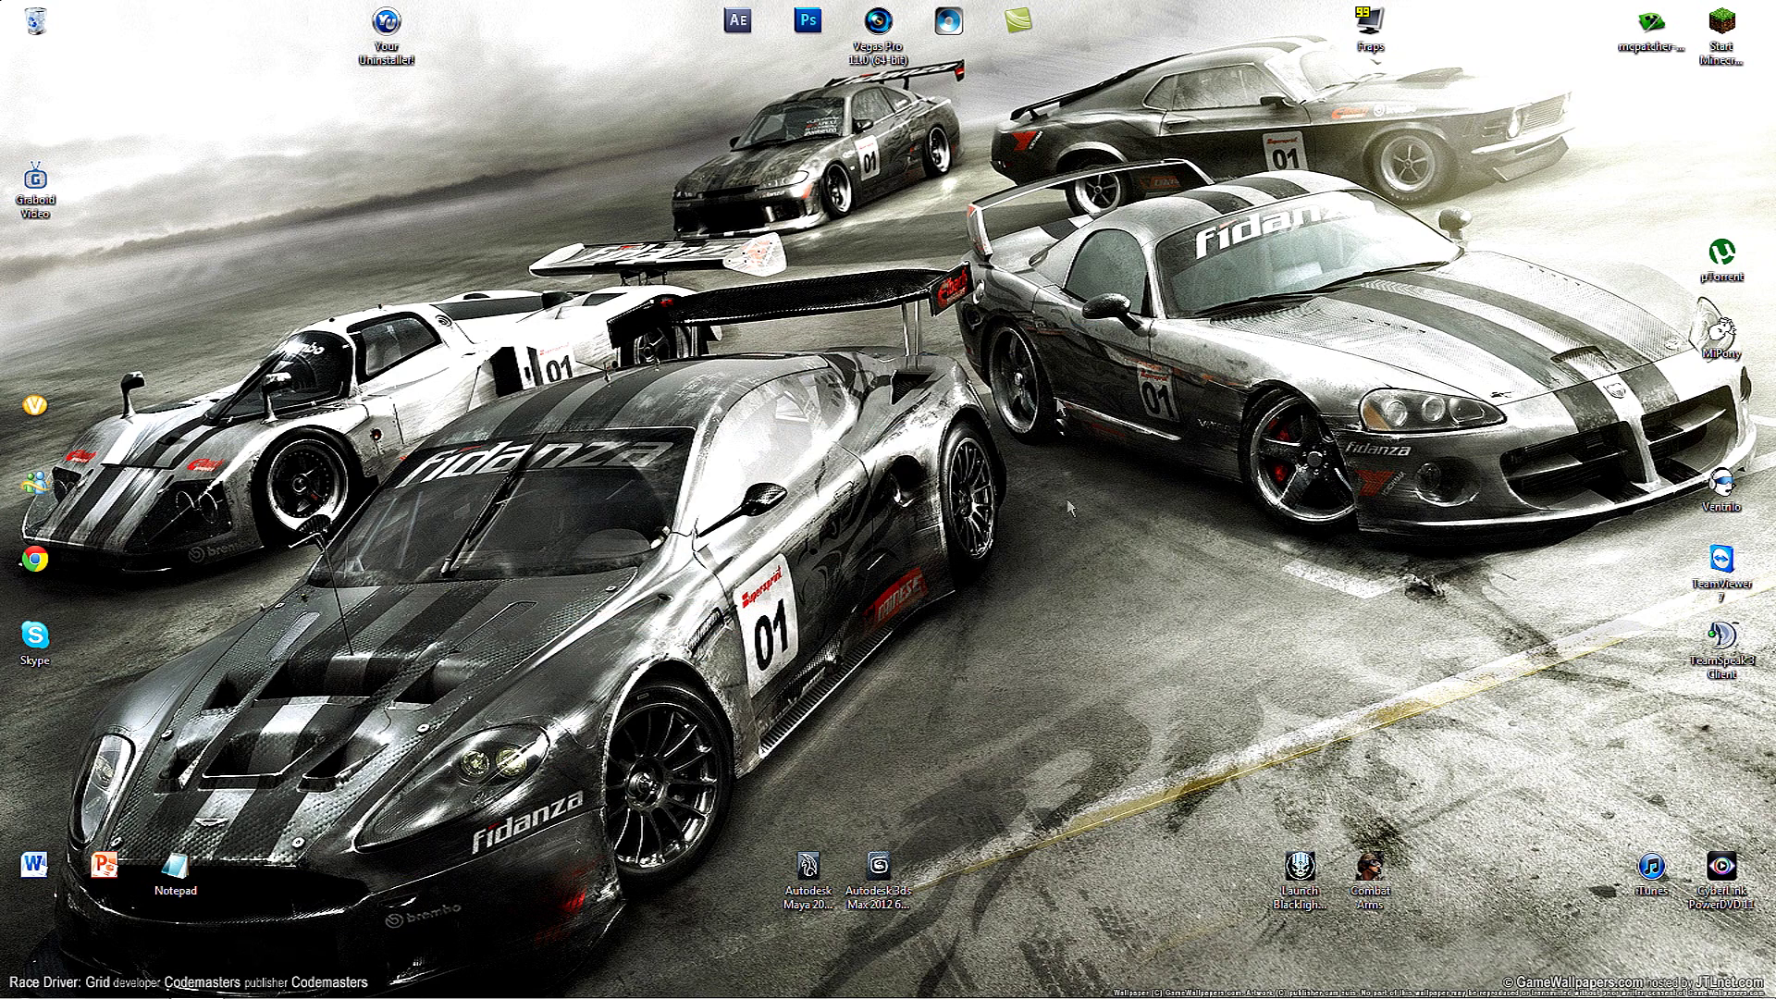
pyautogui.doubleClick(1371, 875)
pyautogui.click(1301, 883)
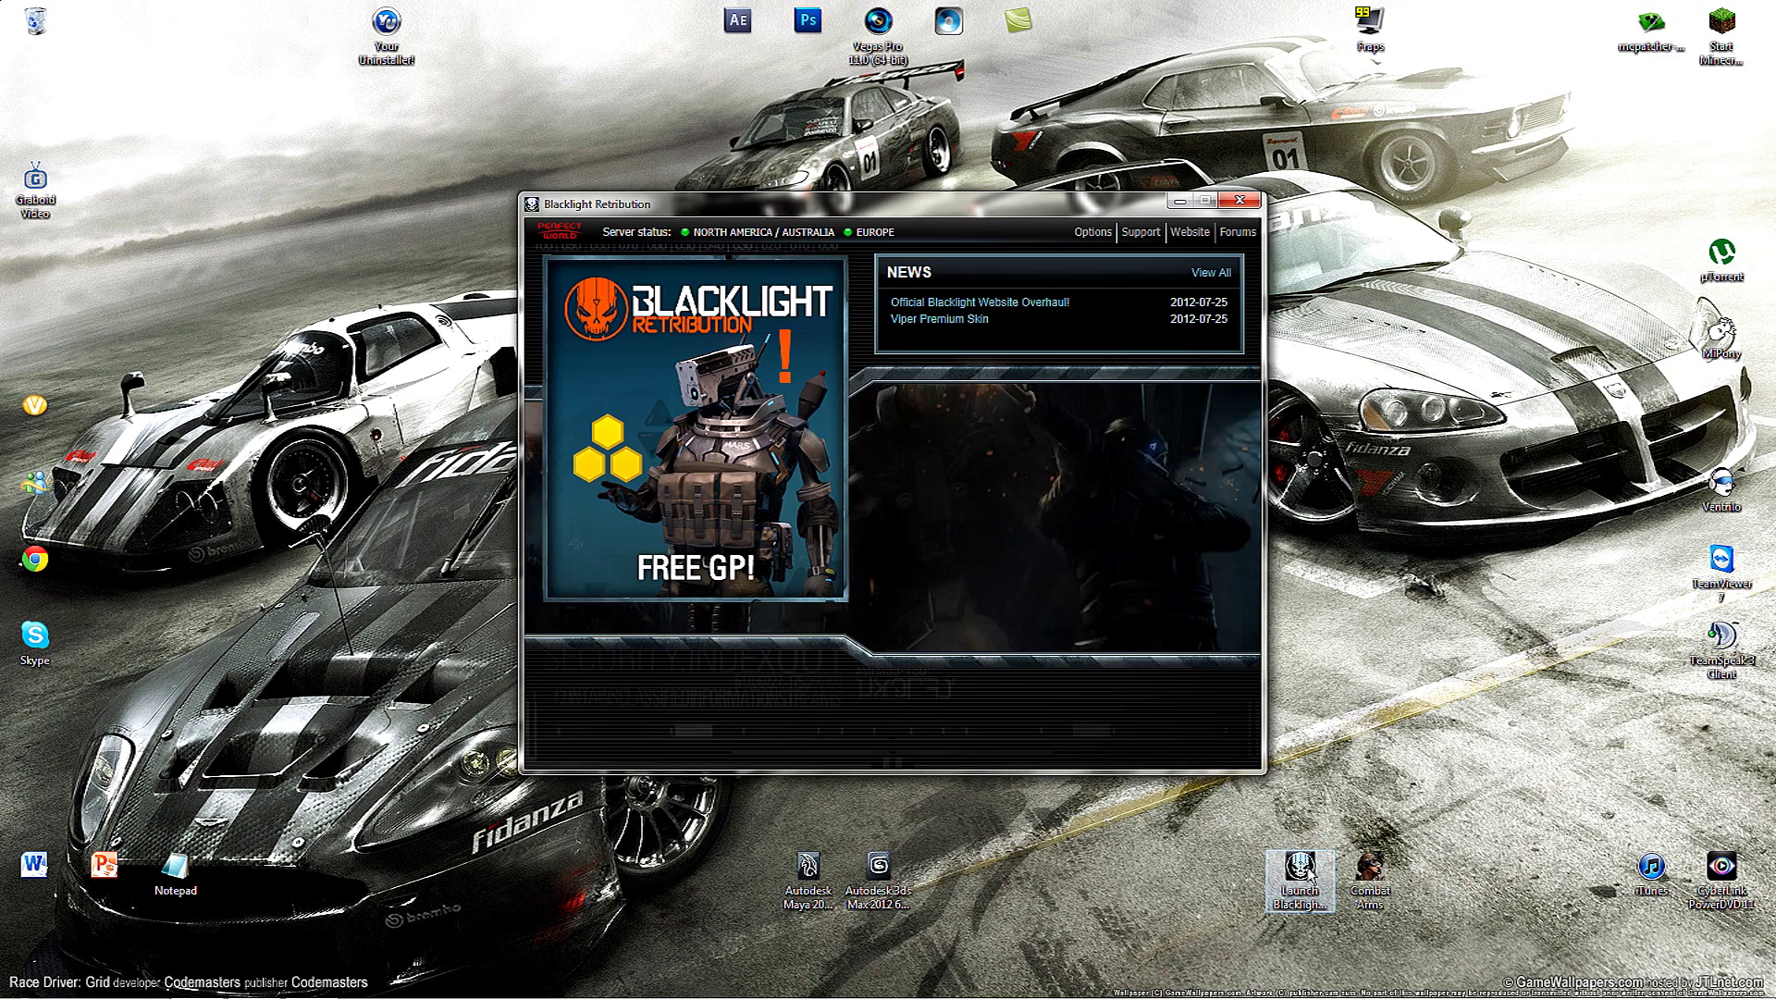
pyautogui.click(1719, 65)
pyautogui.doubleClick(1716, 69)
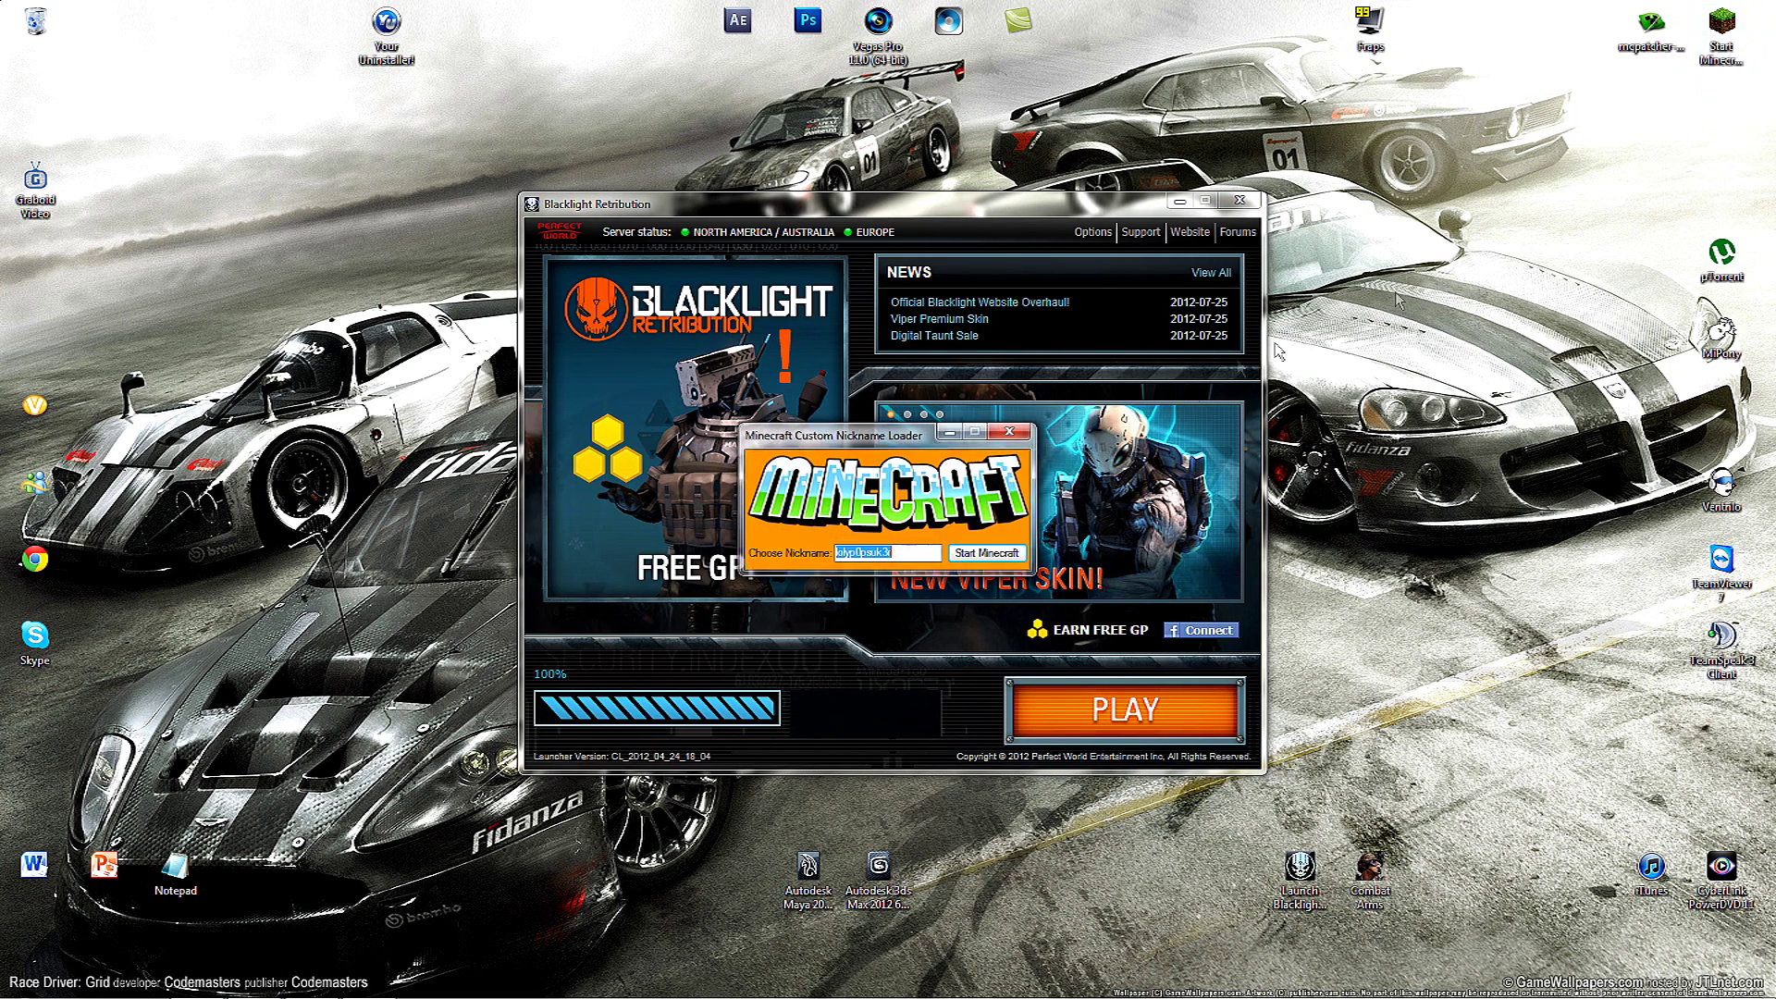
# - Close the Minecraft loader and Blacklight launcher, and quit Combat Arms with confirmation
pyautogui.click(1012, 436)
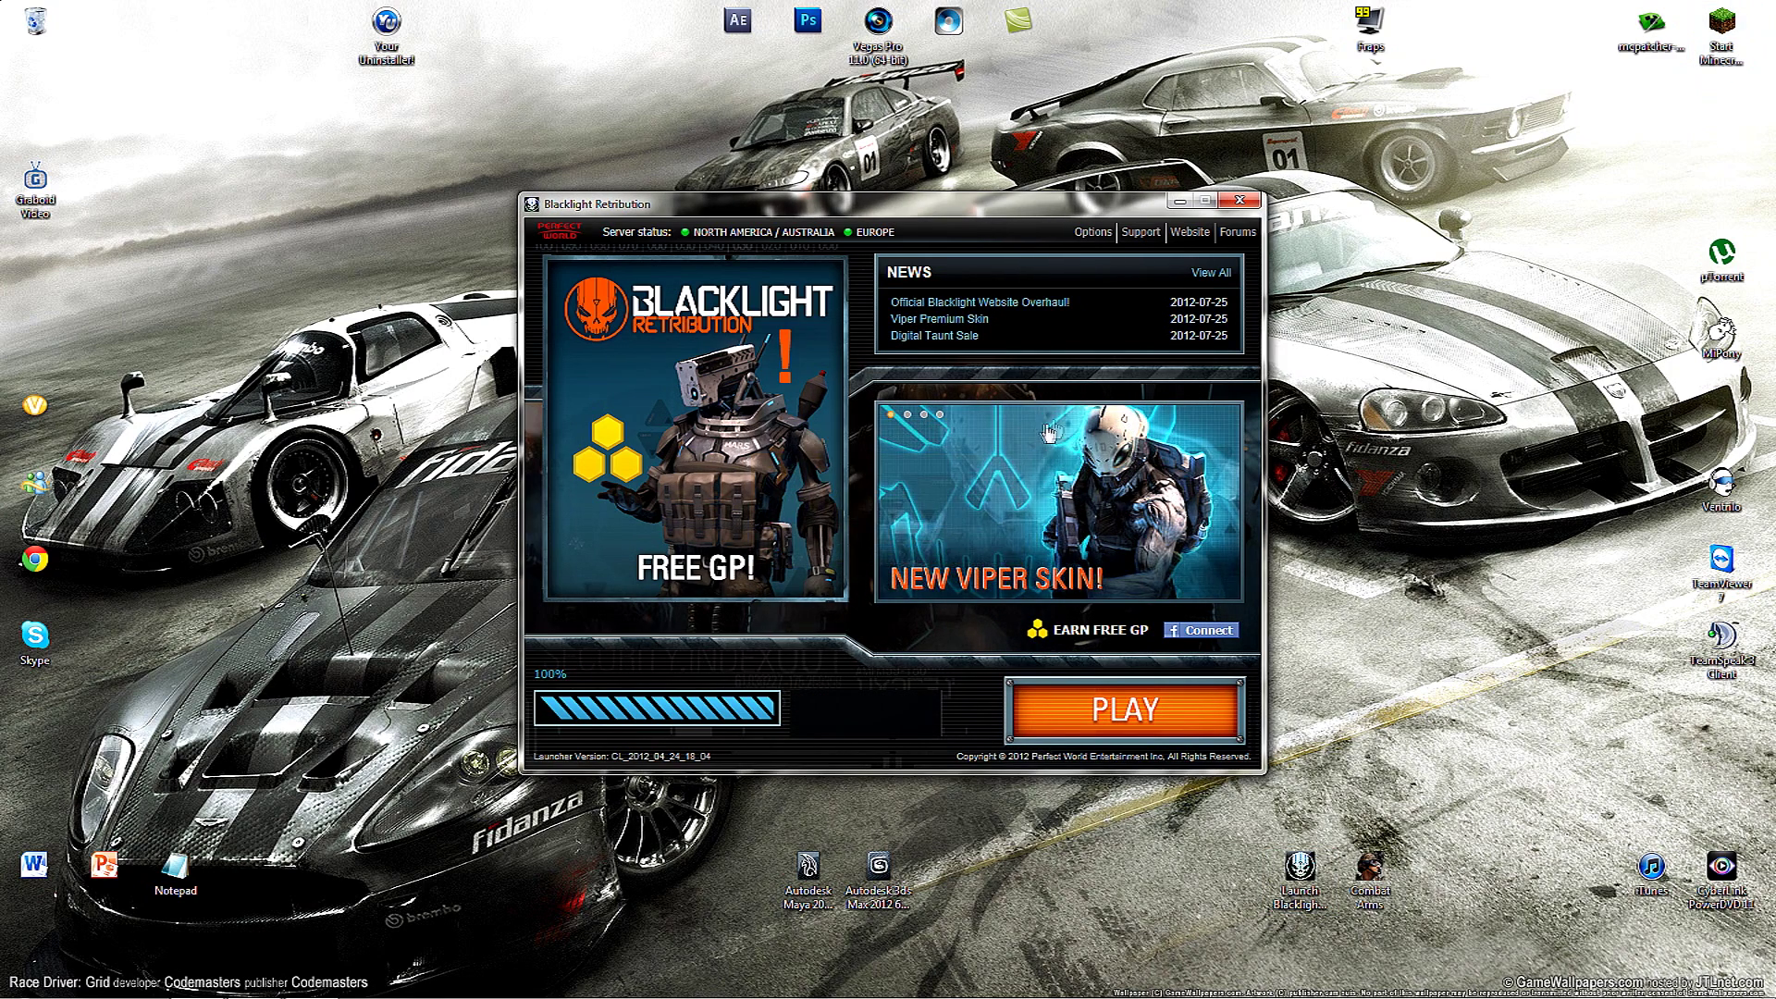
pyautogui.click(1239, 205)
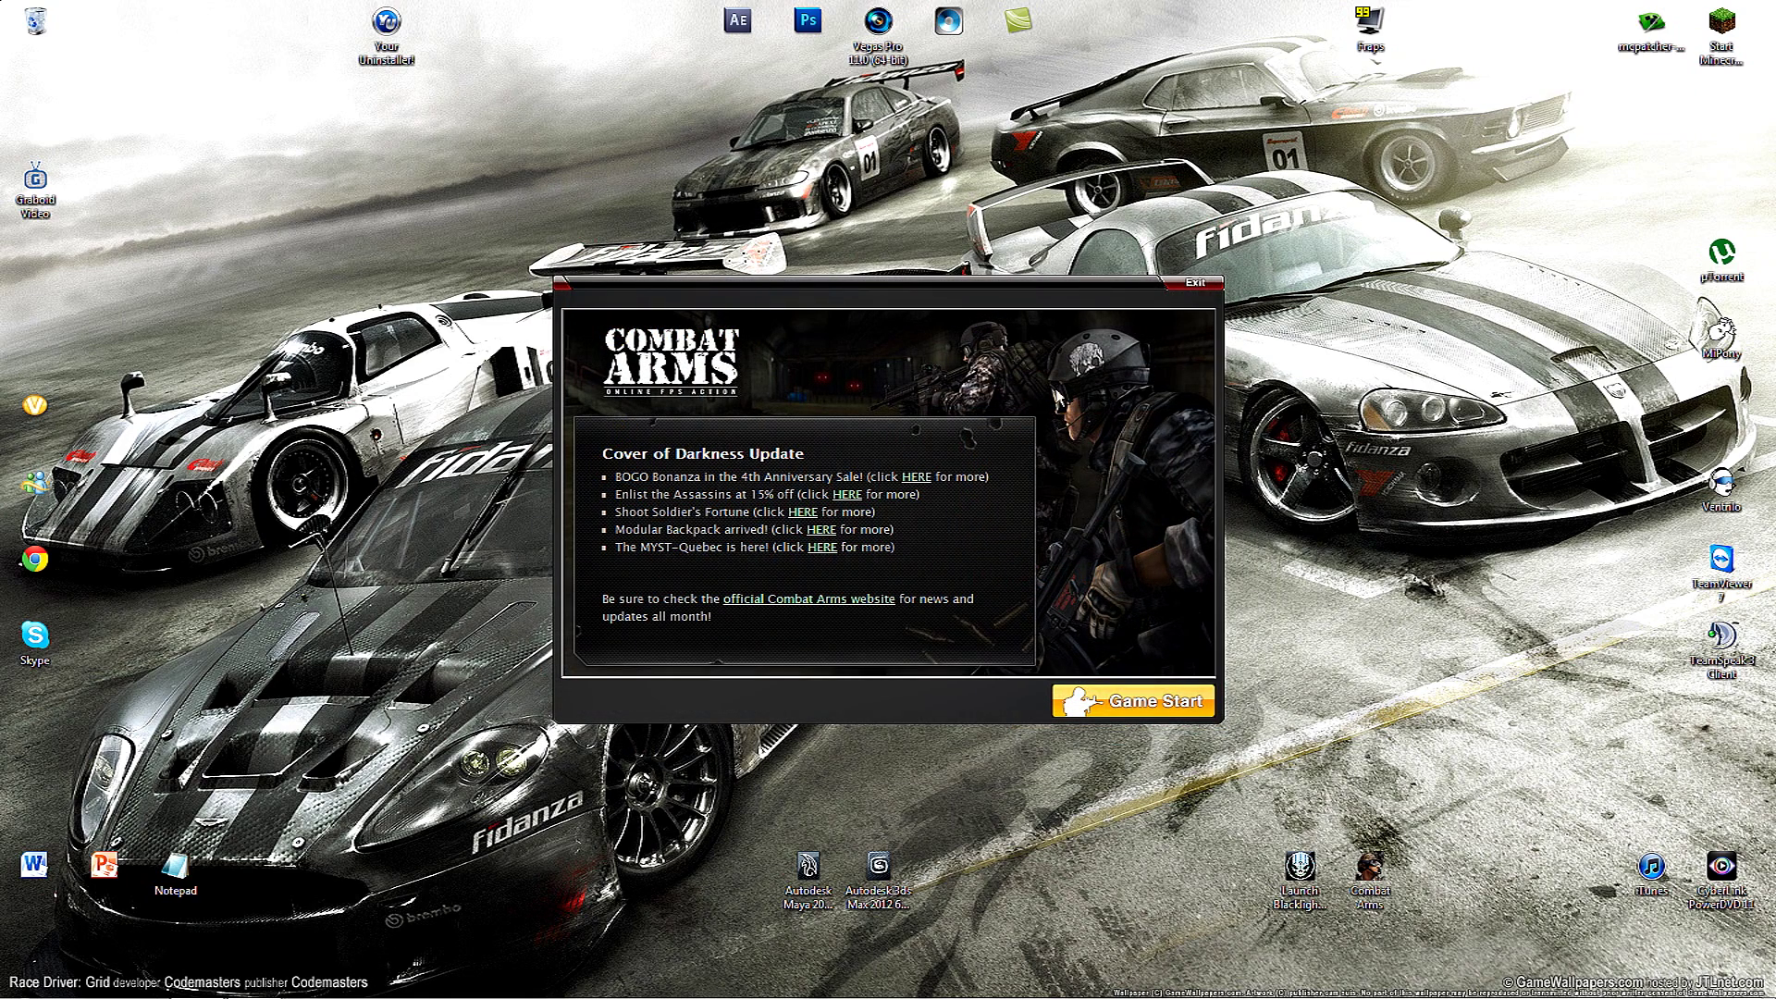
pyautogui.click(1180, 287)
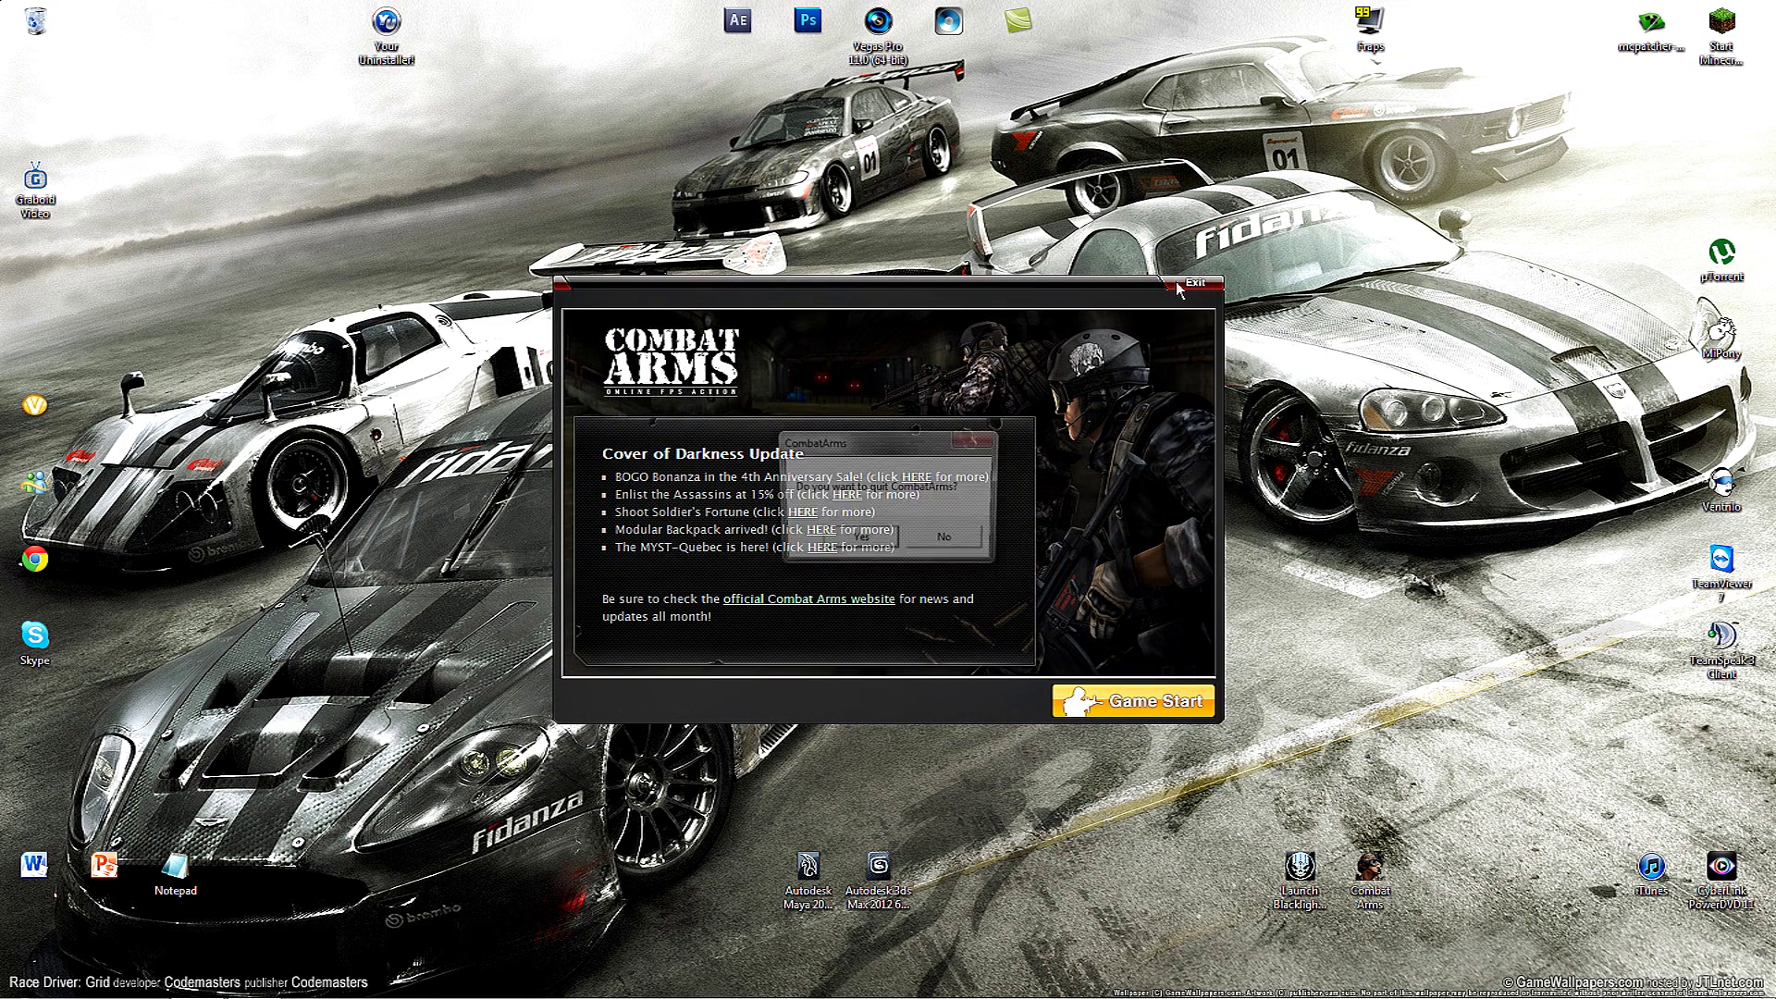
pyautogui.click(862, 540)
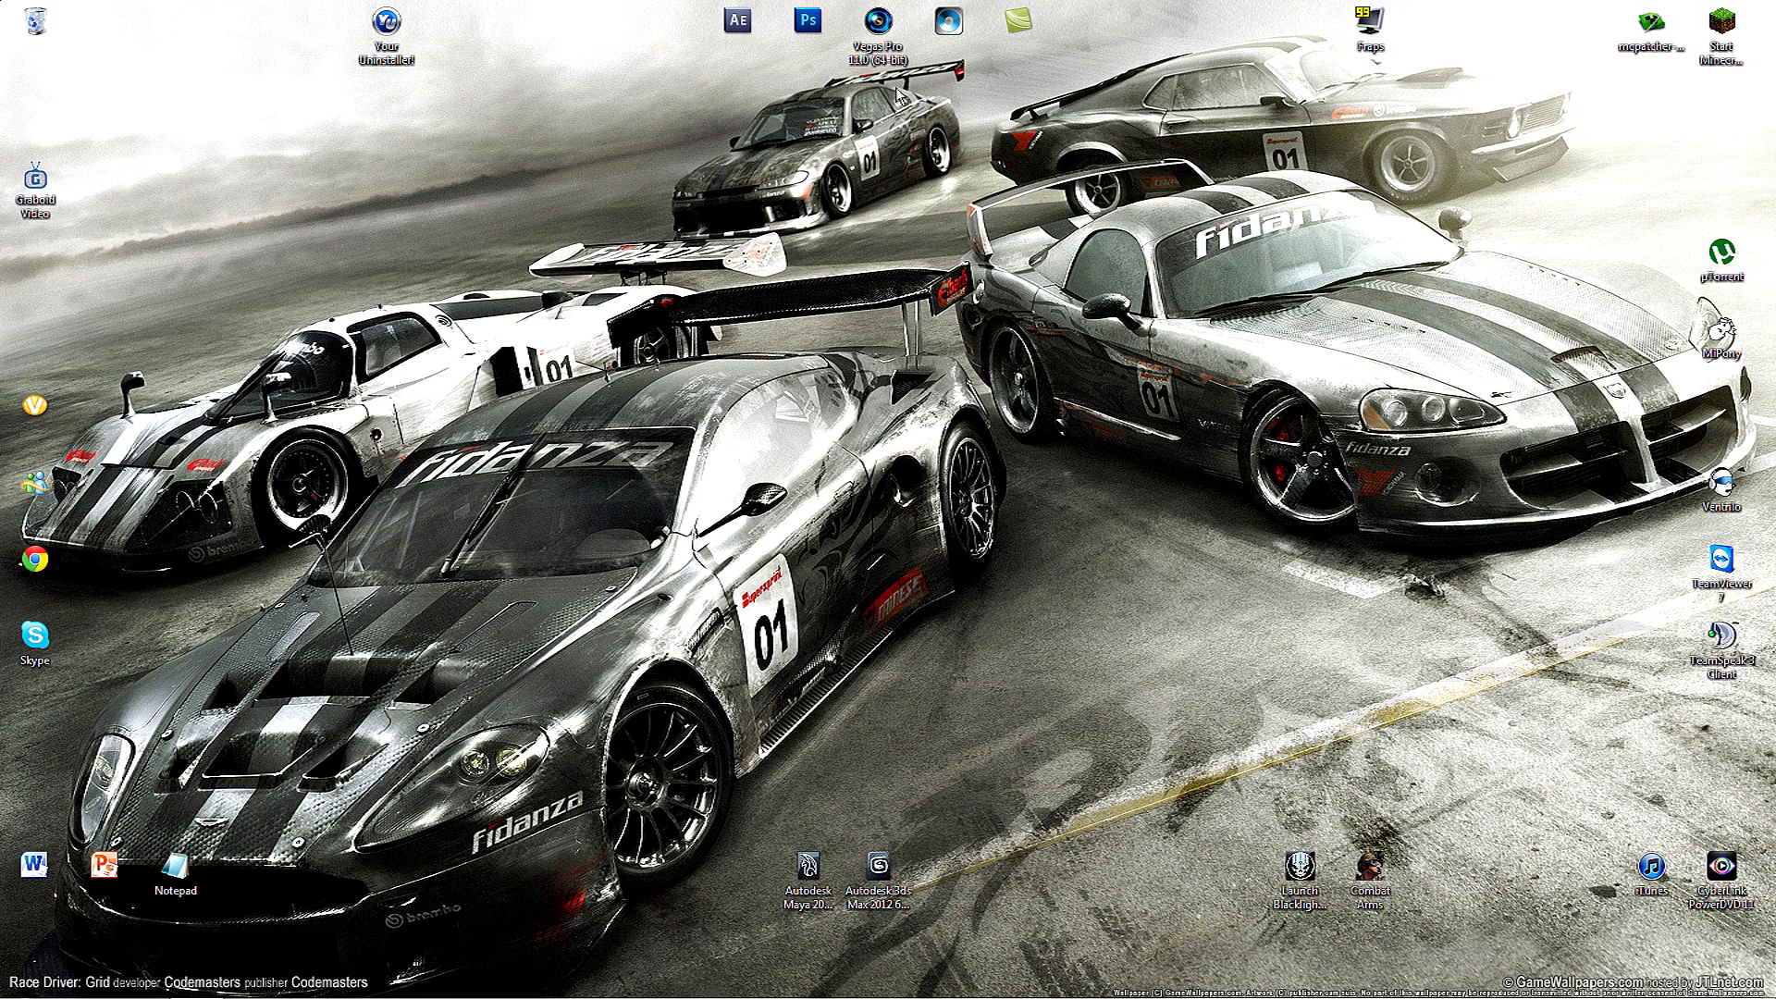
# - Launch Vegas Pro 11.0 maximized and widen the trimmer and video preview panes
pyautogui.click(896, 57)
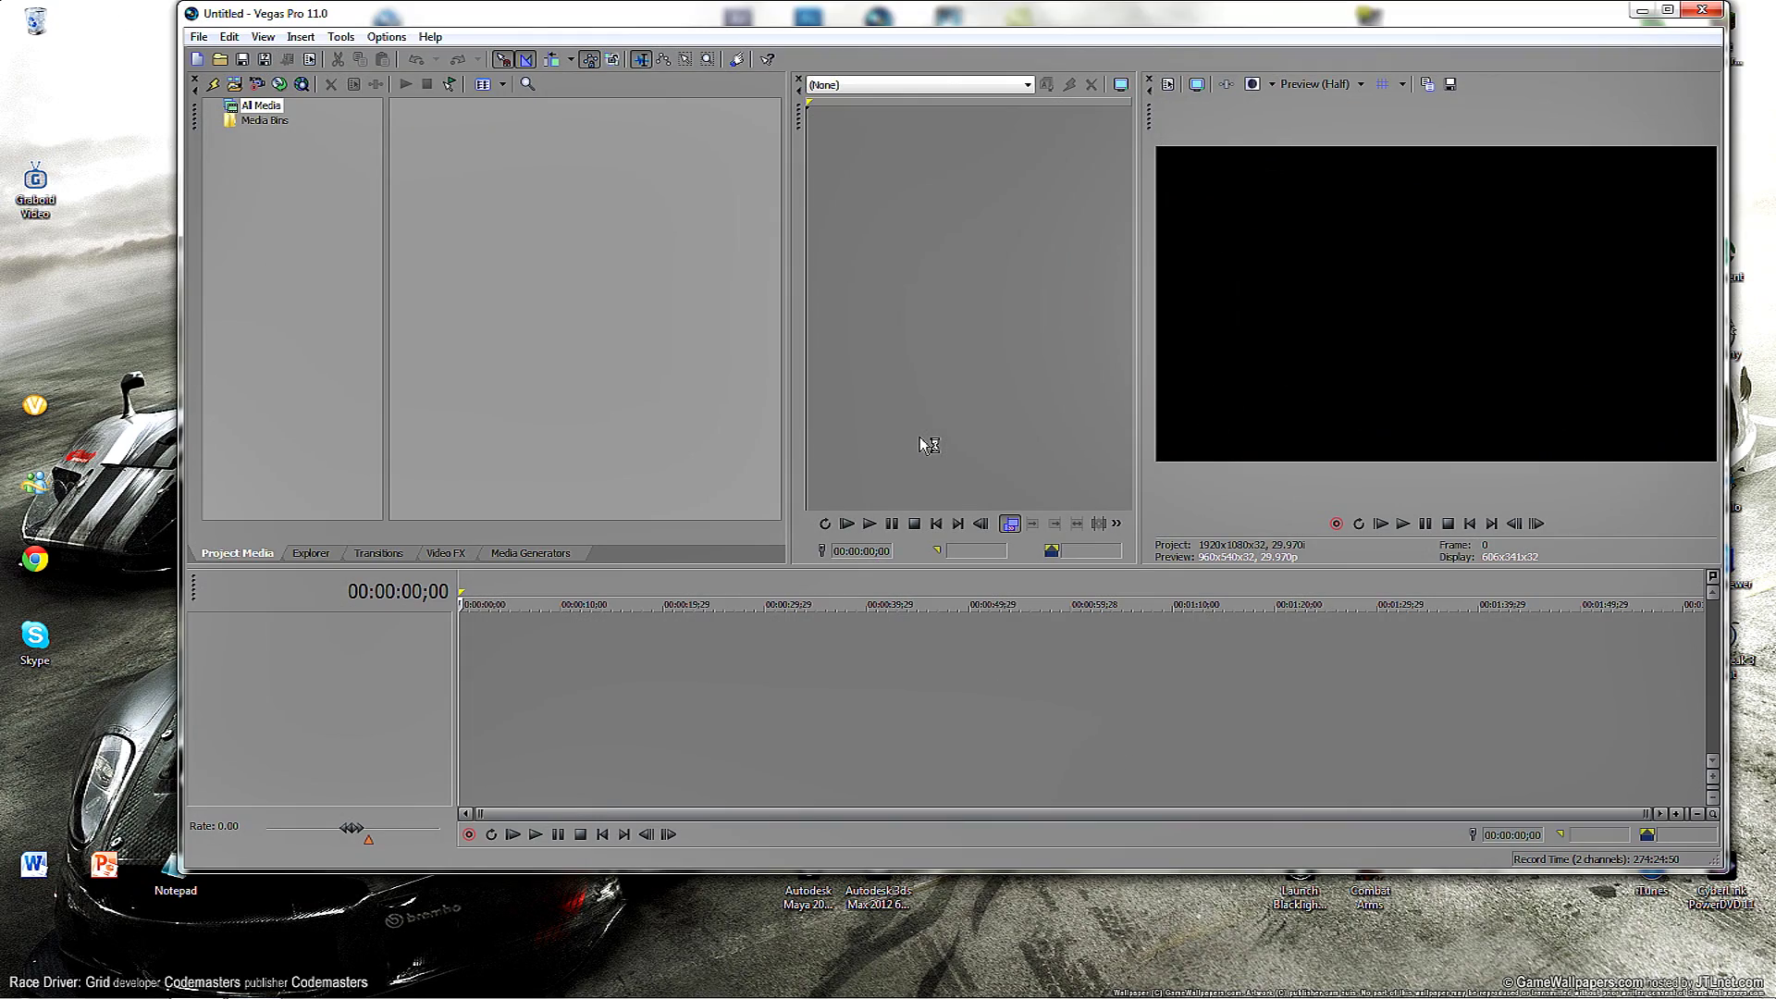
pyautogui.click(1667, 11)
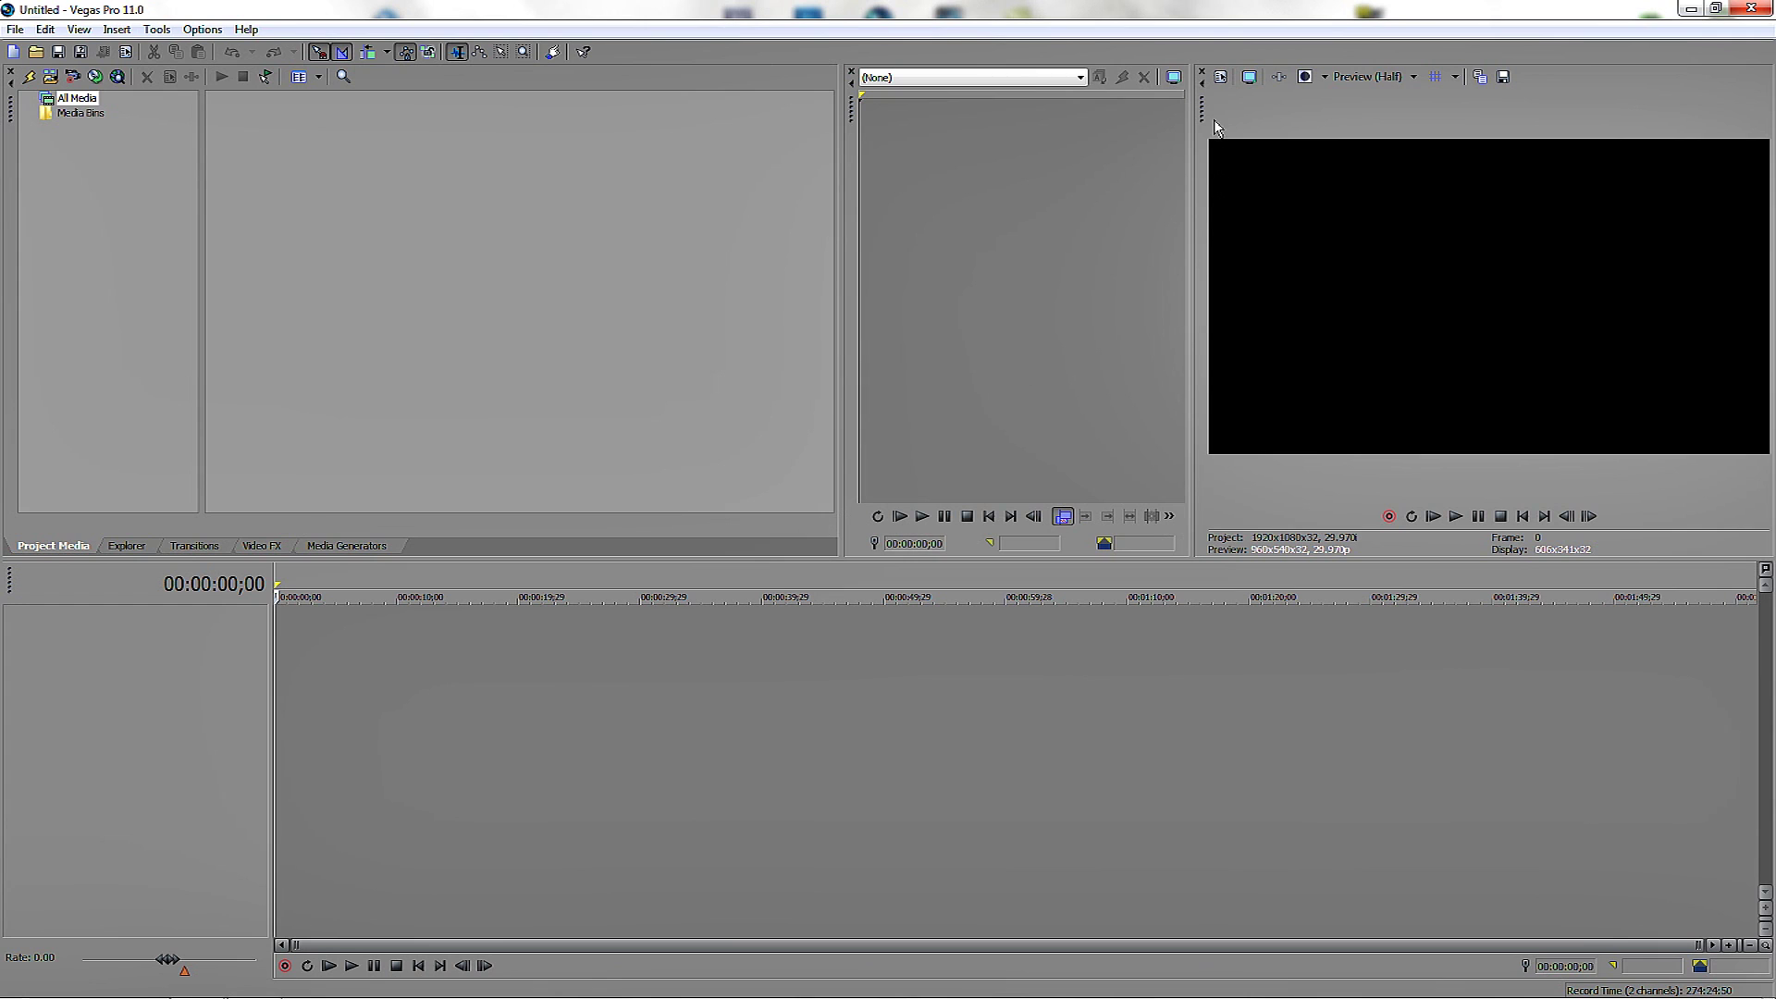
pyautogui.moveTo(841, 264); pyautogui.dragTo(597, 264)
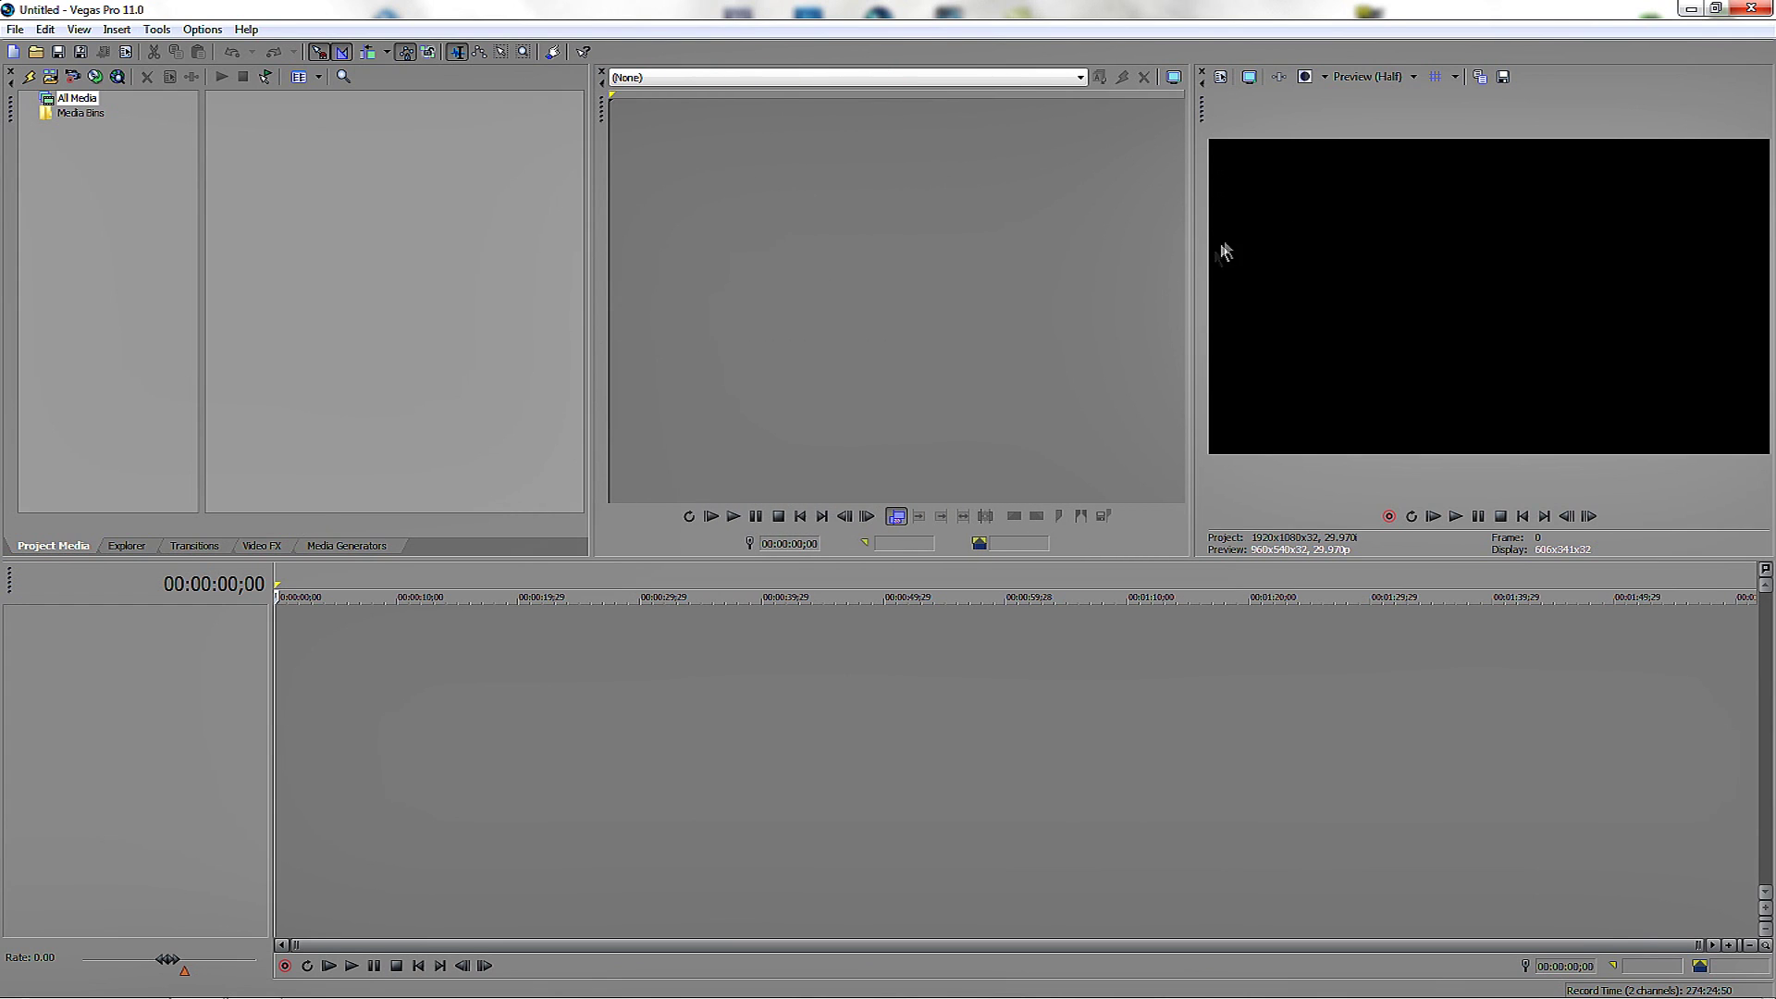
pyautogui.moveTo(1196, 270); pyautogui.dragTo(934, 271)
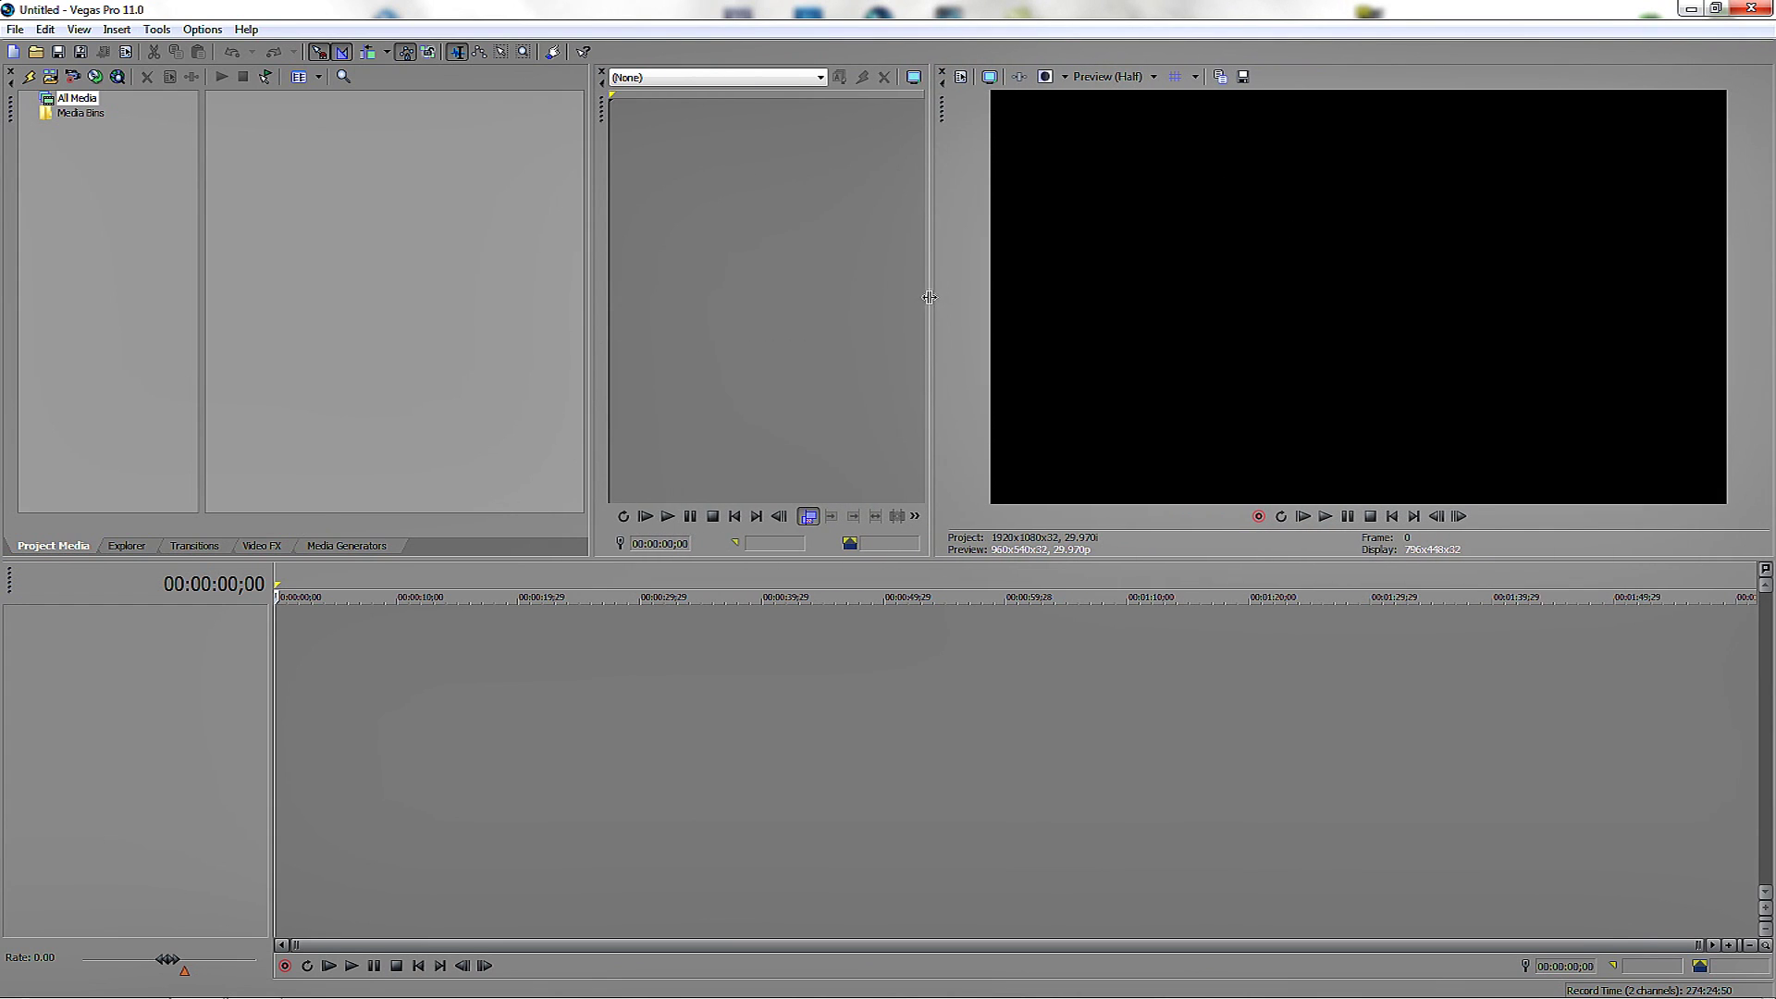
pyautogui.click(960, 80)
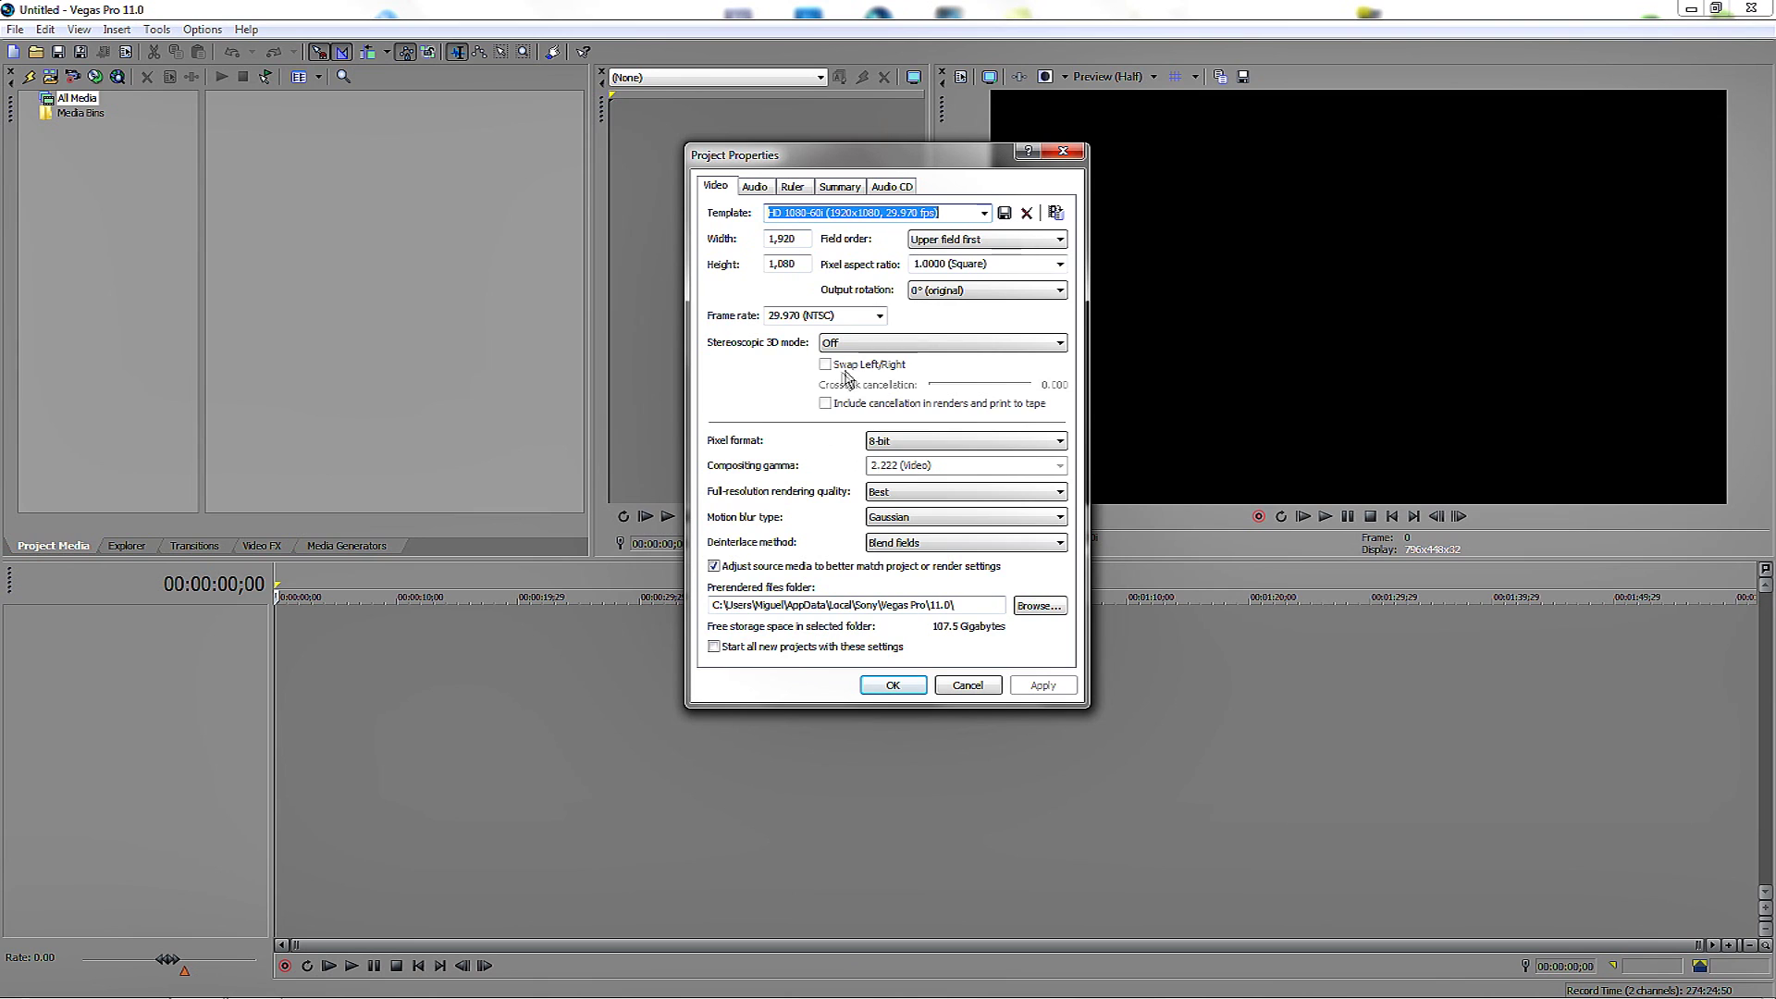
# - Keep the HD 1080-60i template with upper field first and 29.970 (NTSC) frame rate
pyautogui.click(731, 189)
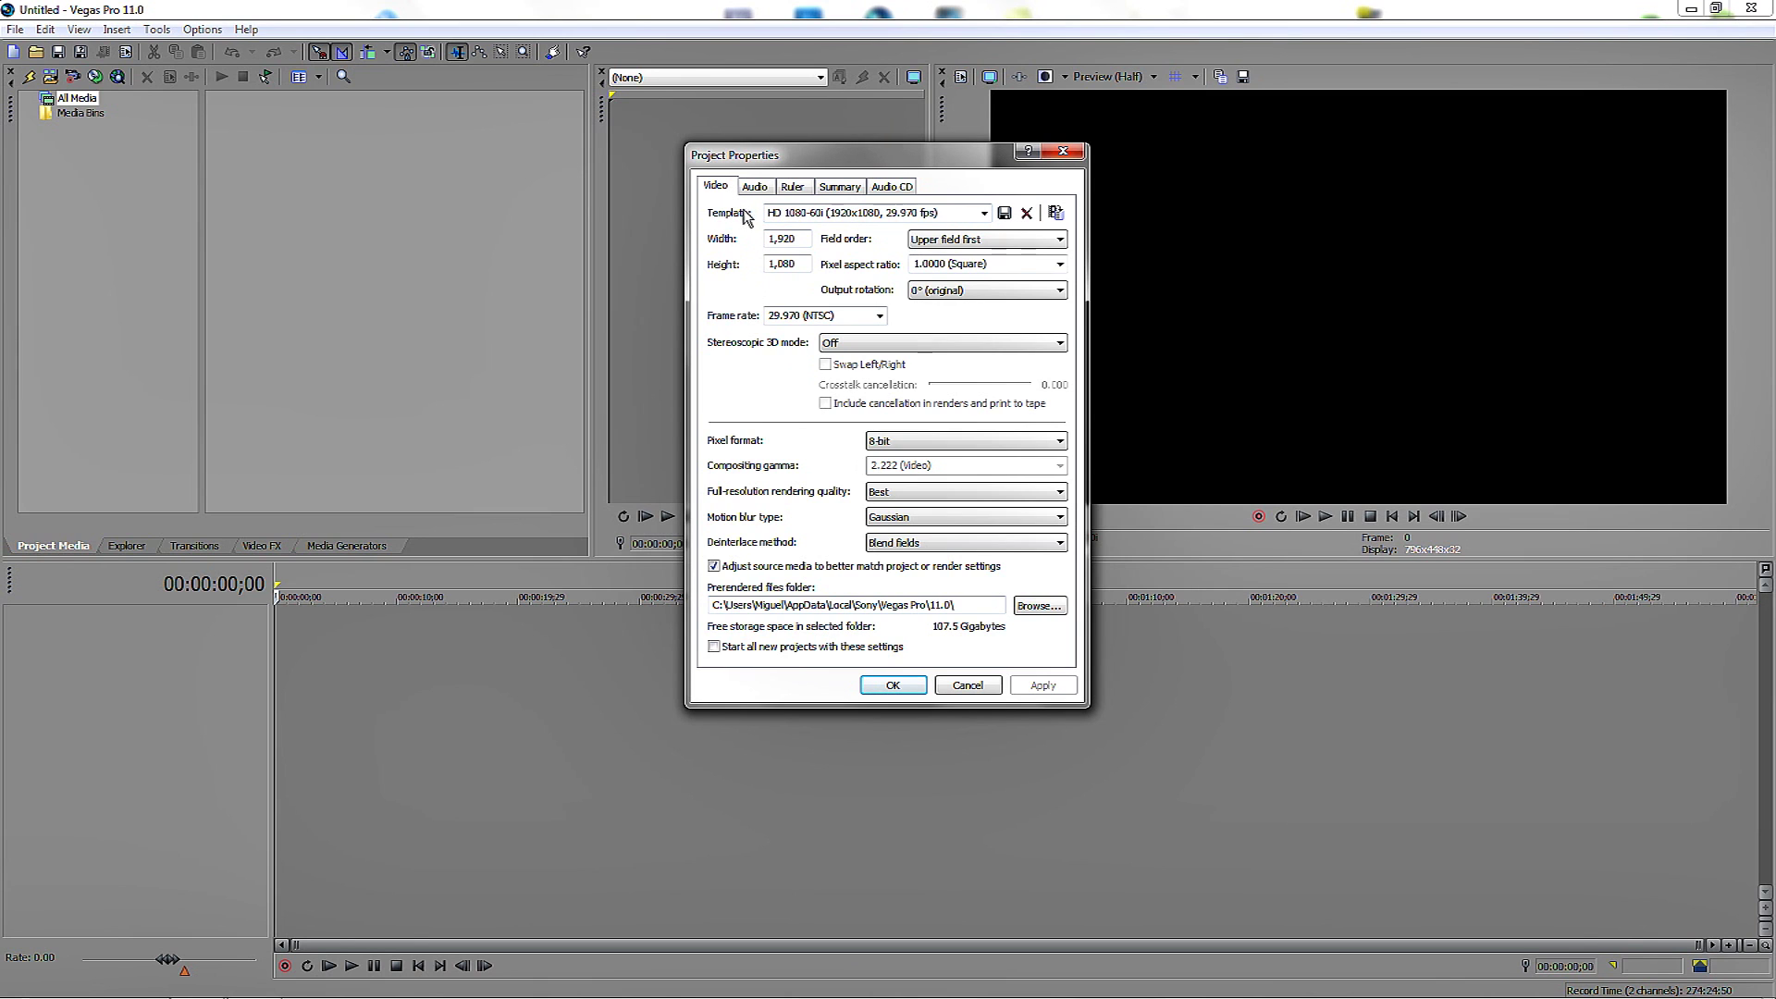
pyautogui.click(984, 212)
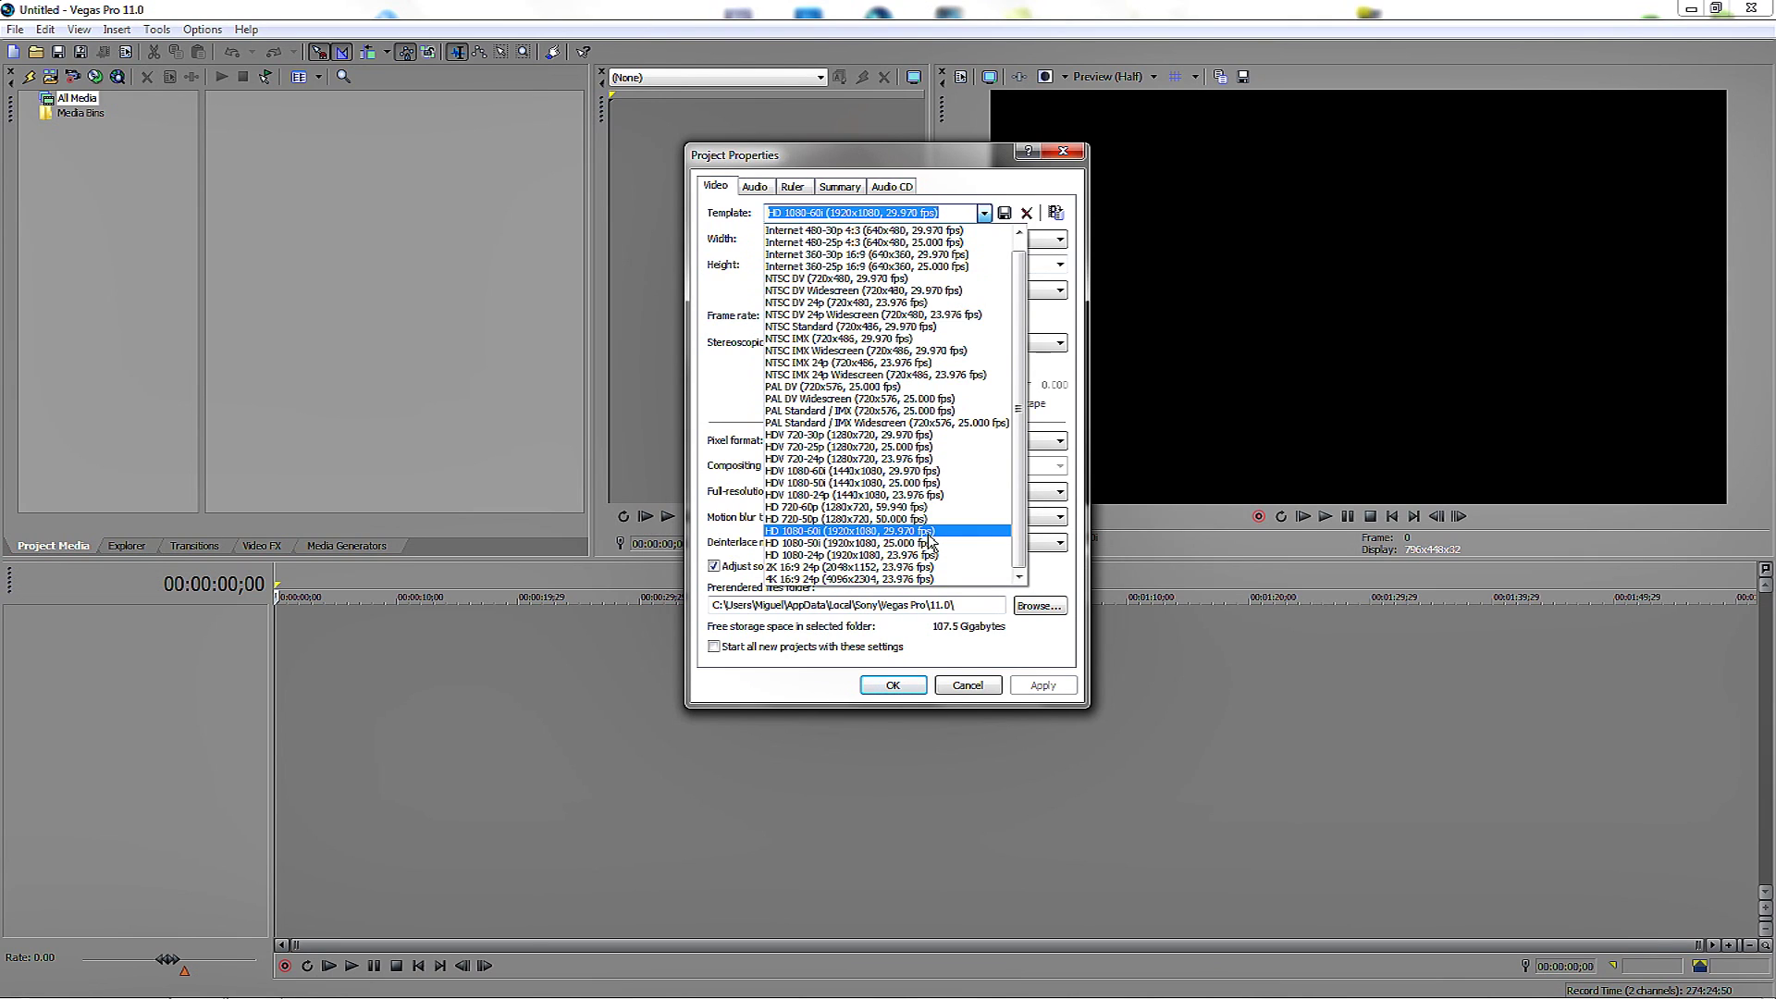
pyautogui.click(929, 533)
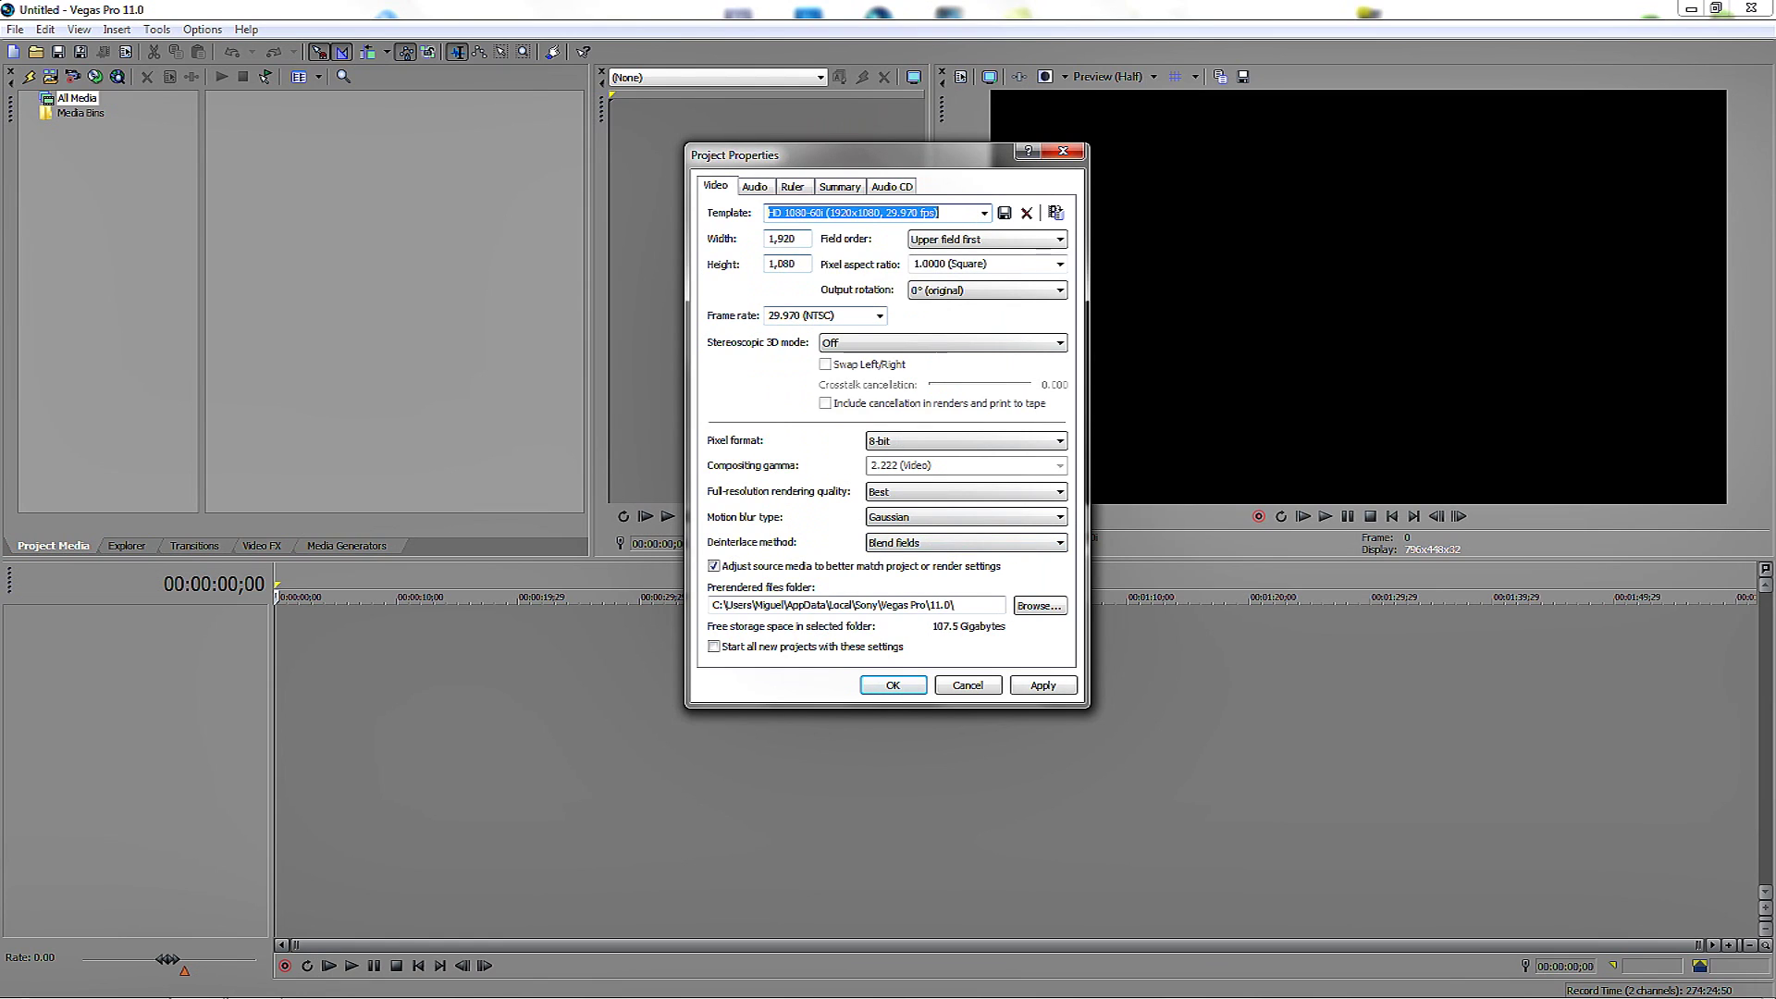
pyautogui.press('Tab')
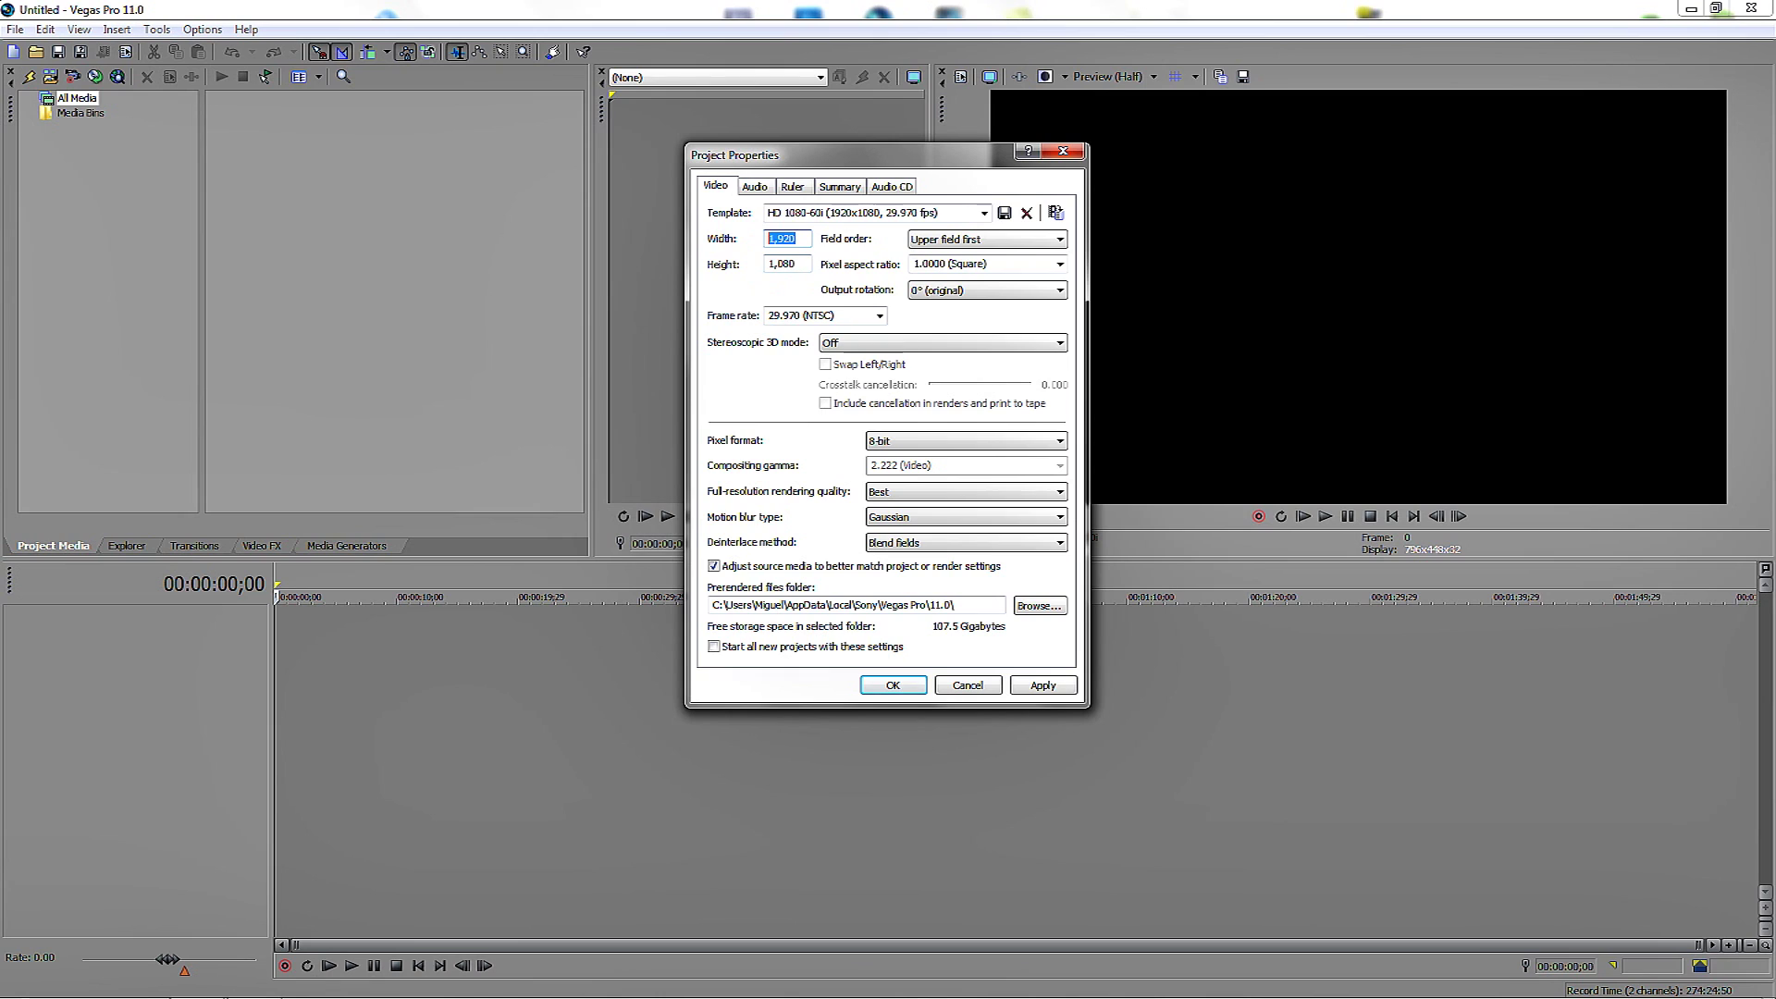
pyautogui.press('Tab')
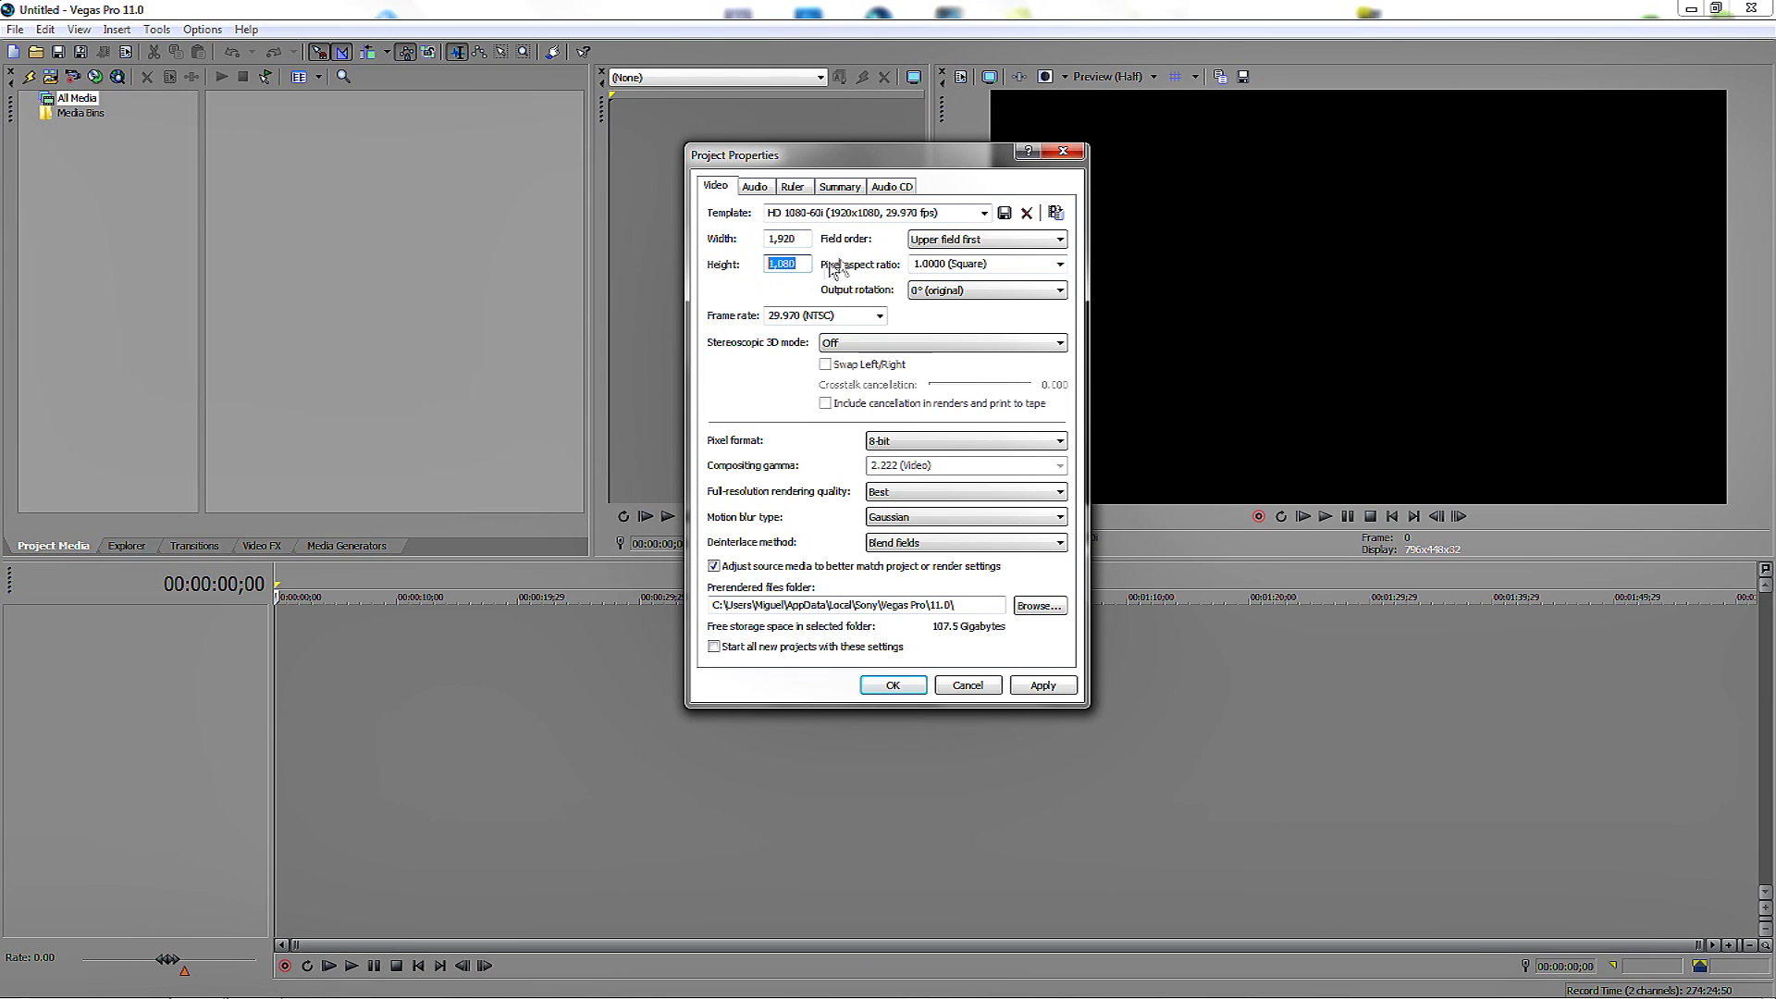
pyautogui.click(936, 241)
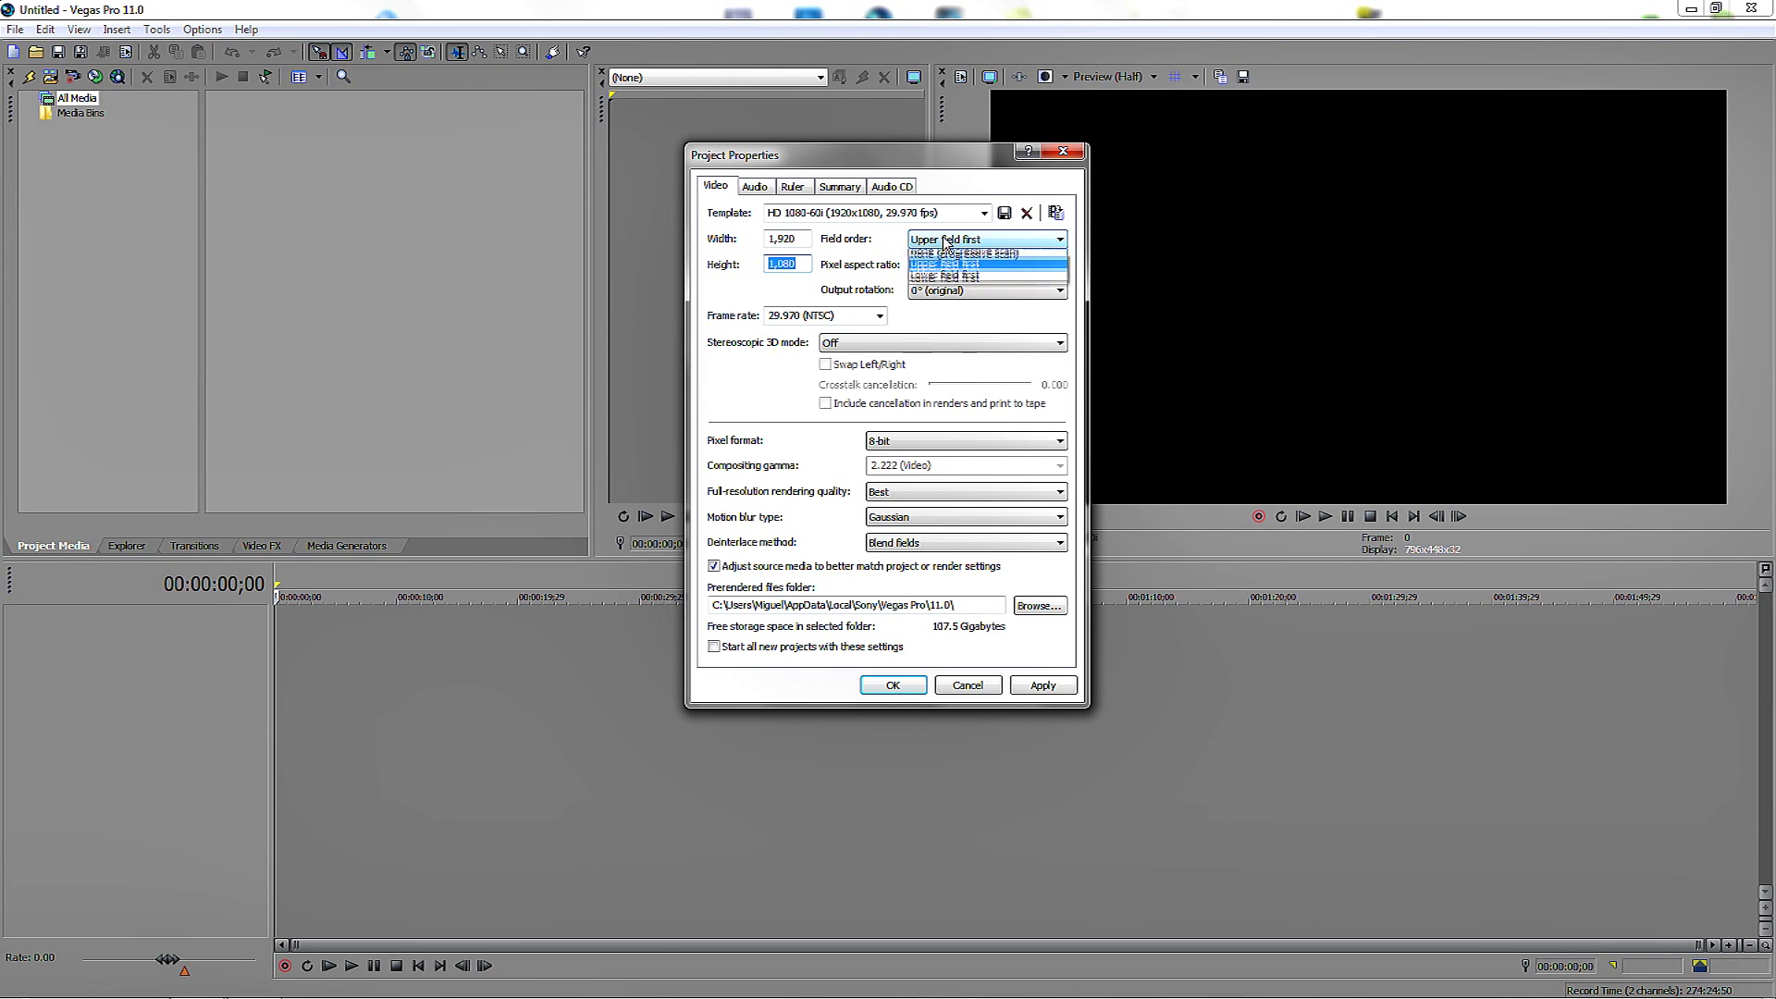
pyautogui.click(947, 268)
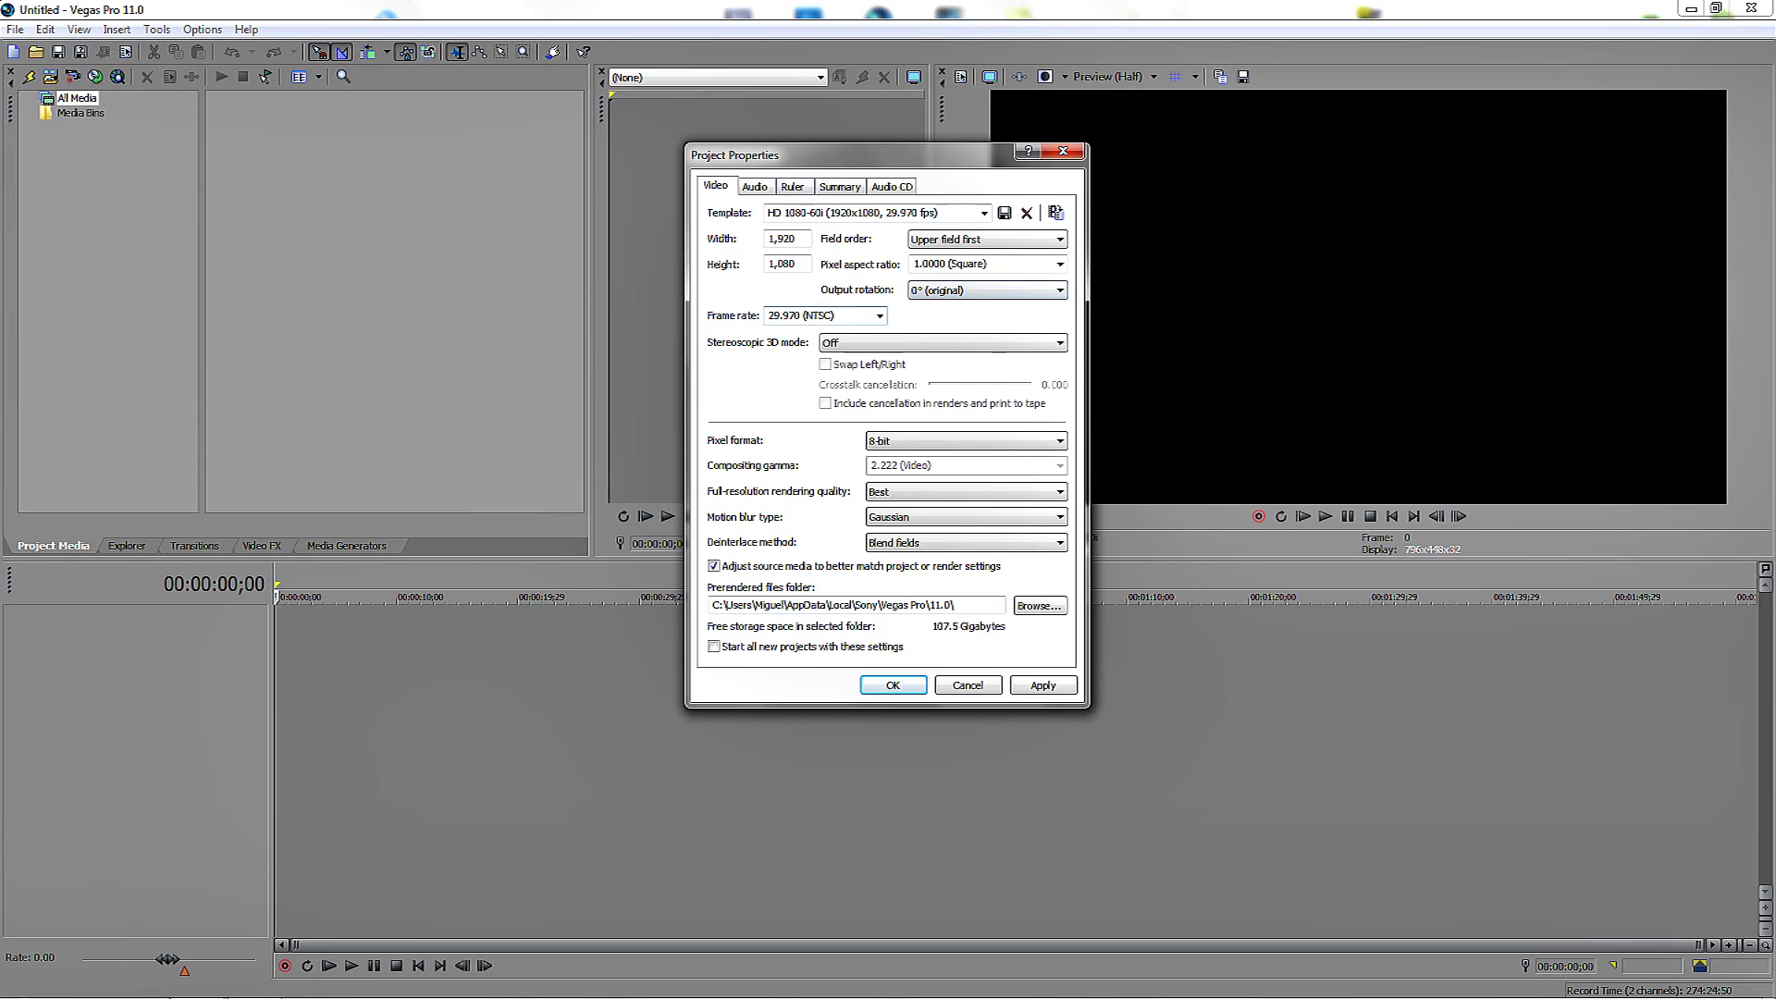
pyautogui.click(879, 317)
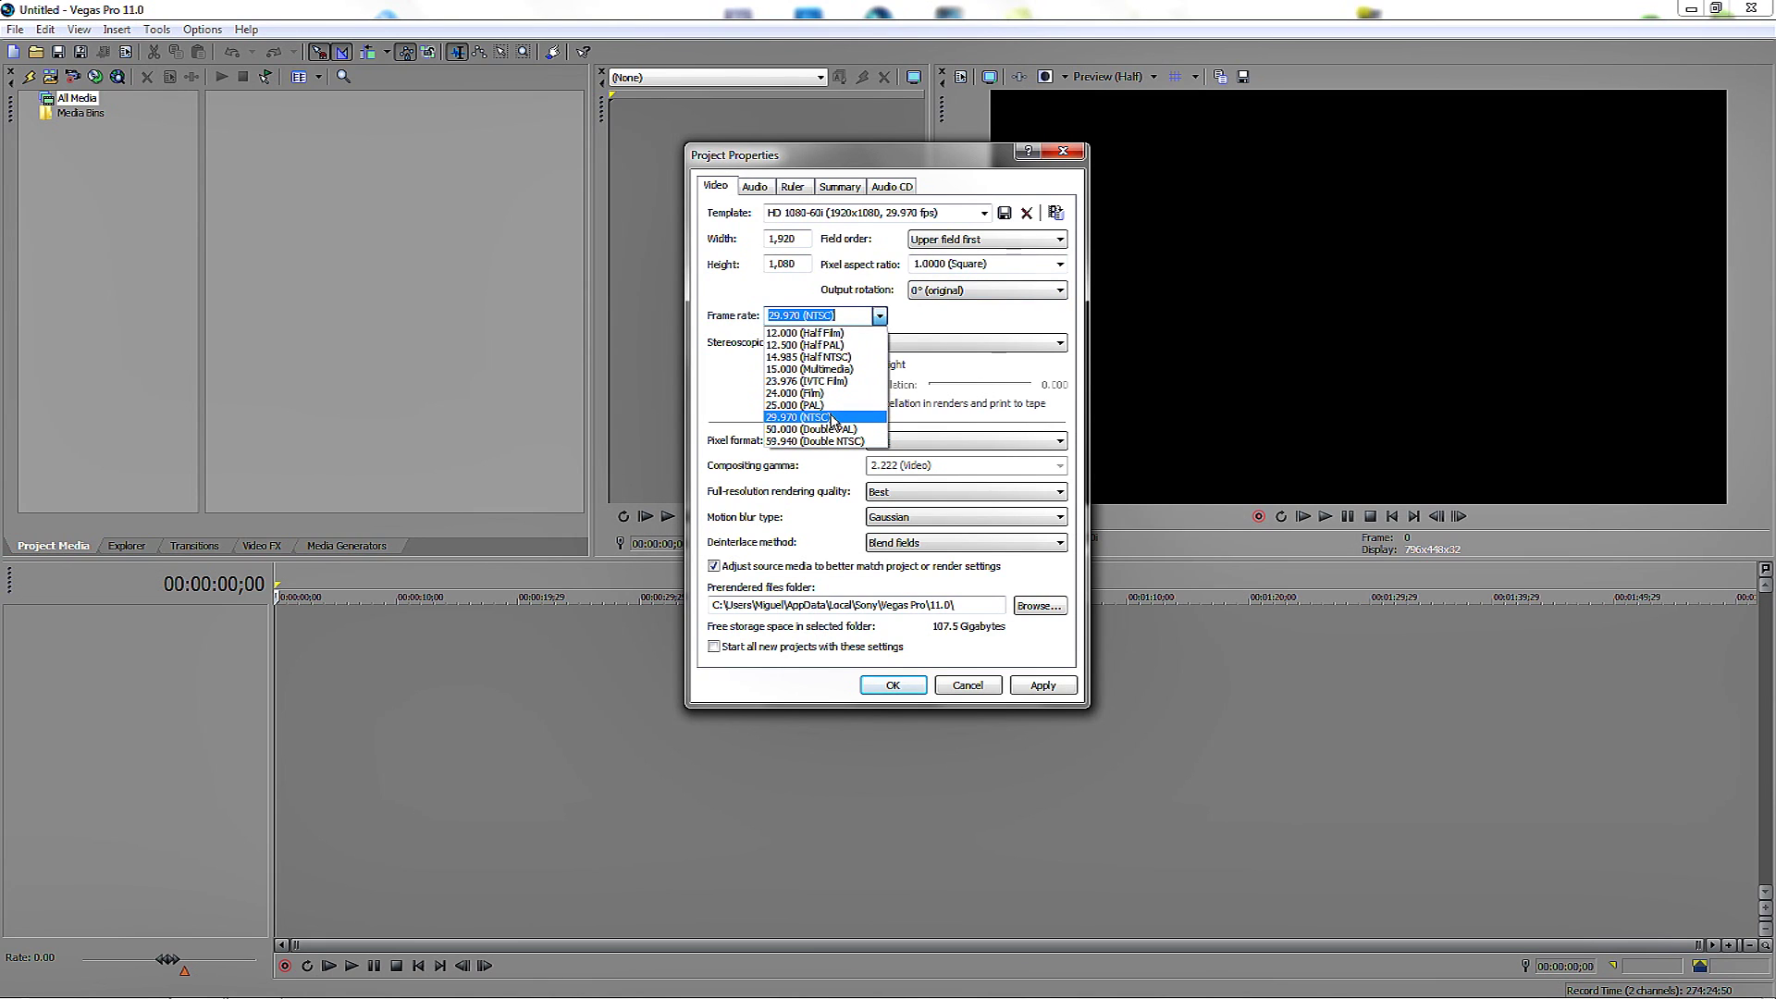
pyautogui.click(833, 418)
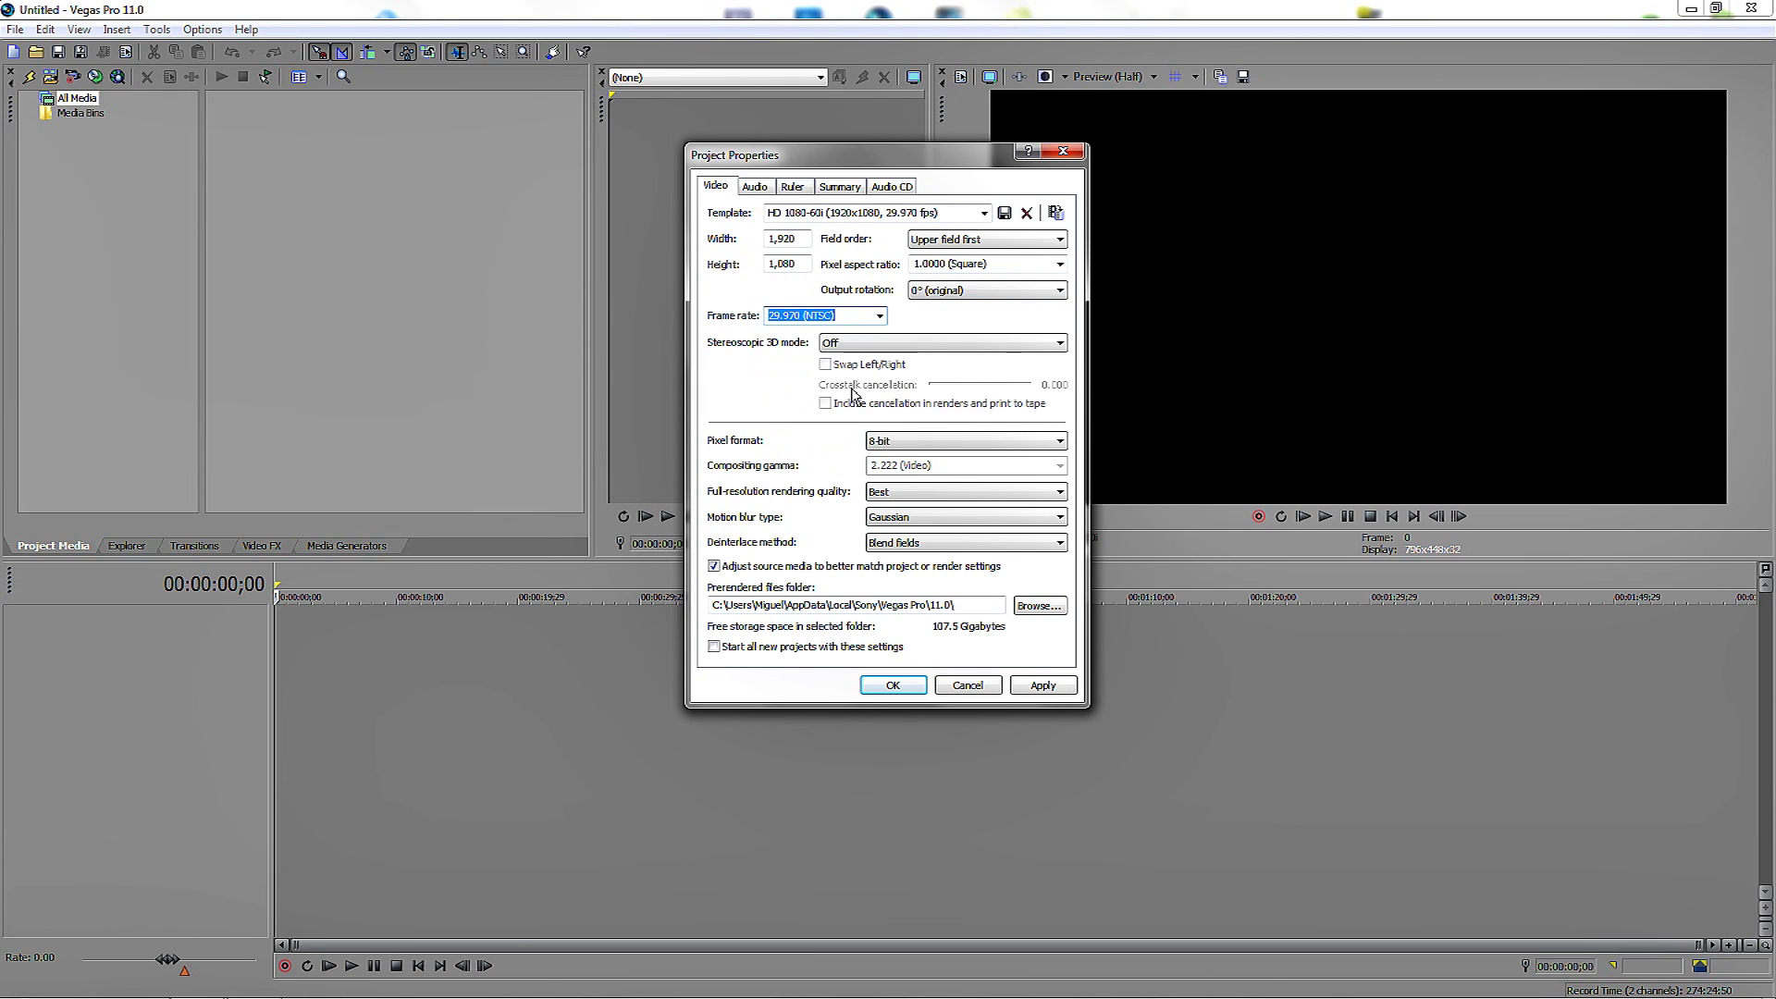
# - Keep 3D off, 8-bit, Best, Gaussian blur and Blend fields; start all new projects with these settings
pyautogui.click(851, 348)
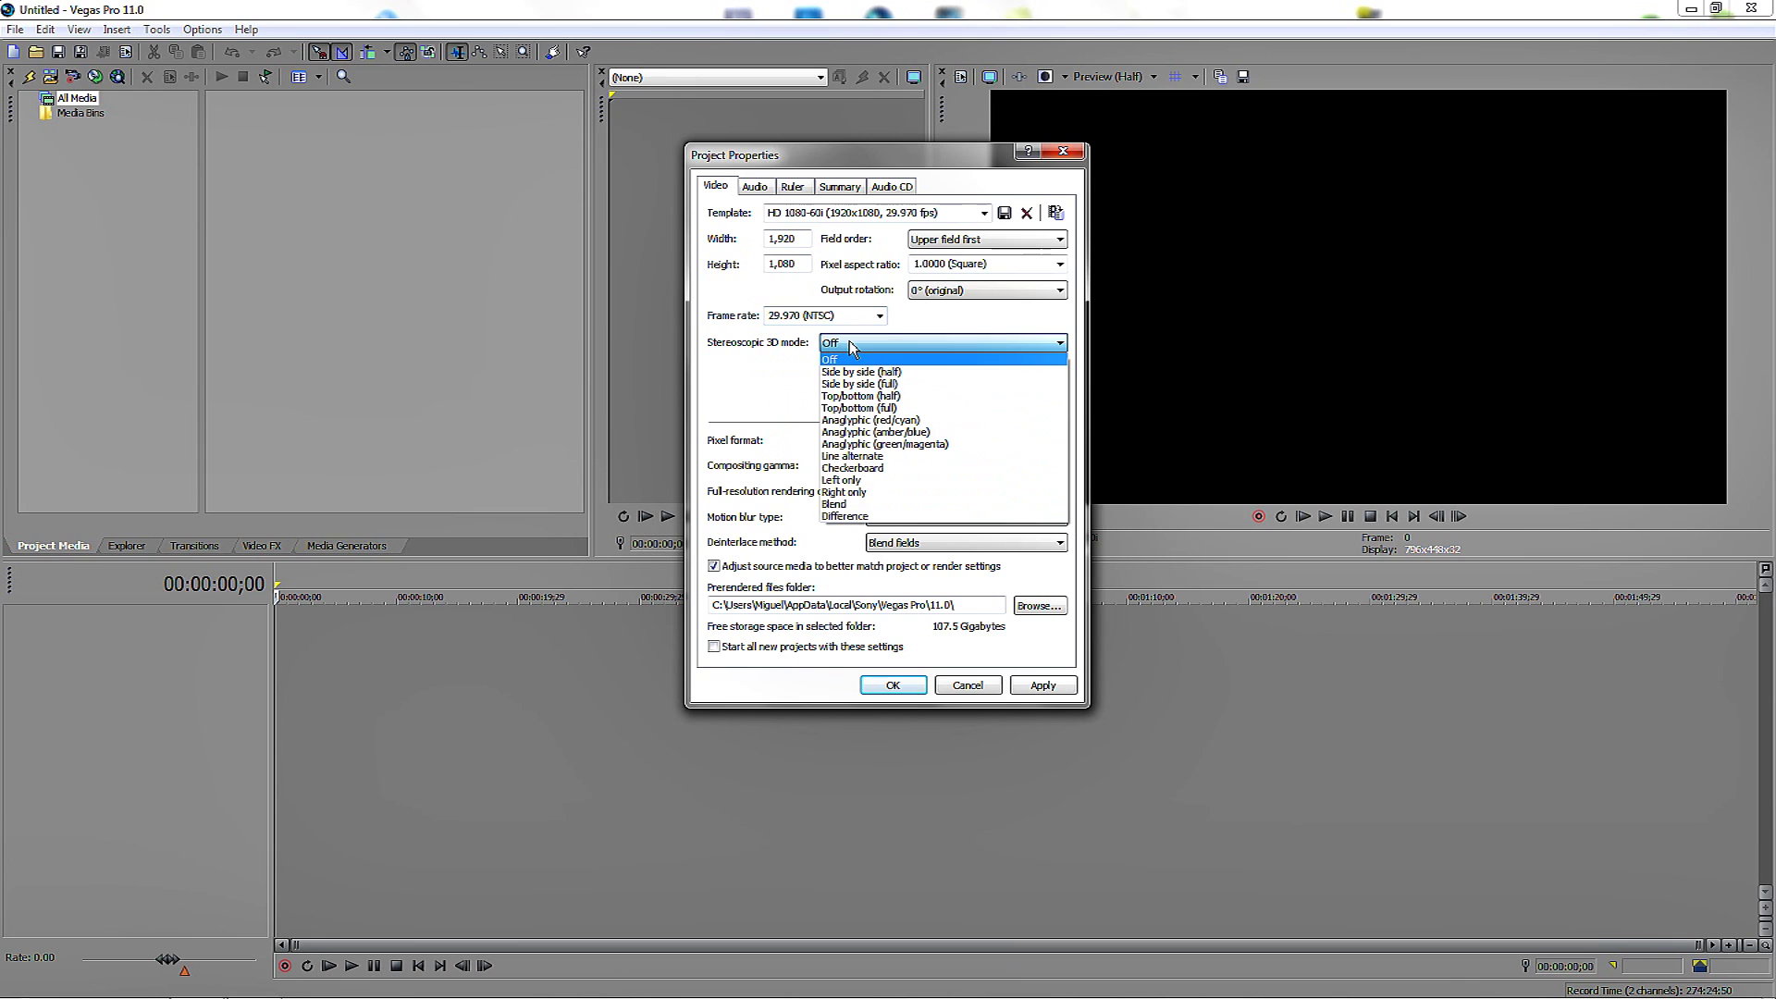
pyautogui.click(859, 366)
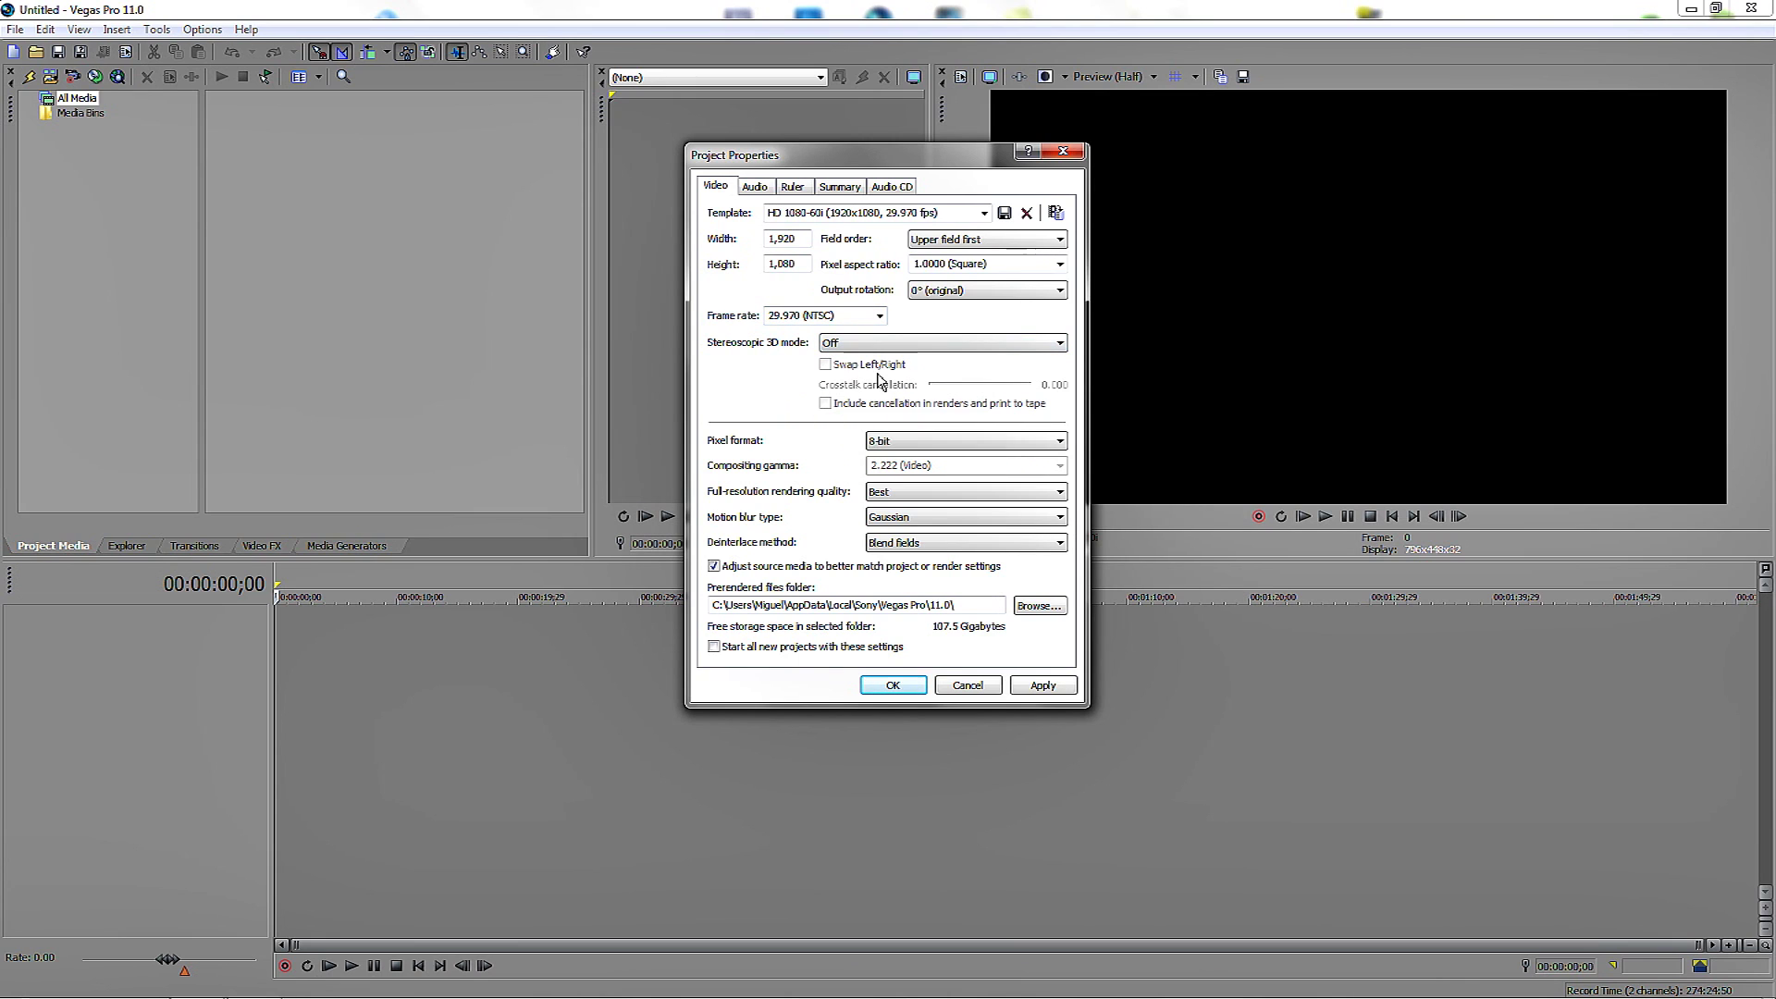
pyautogui.click(910, 445)
pyautogui.click(911, 459)
pyautogui.click(912, 496)
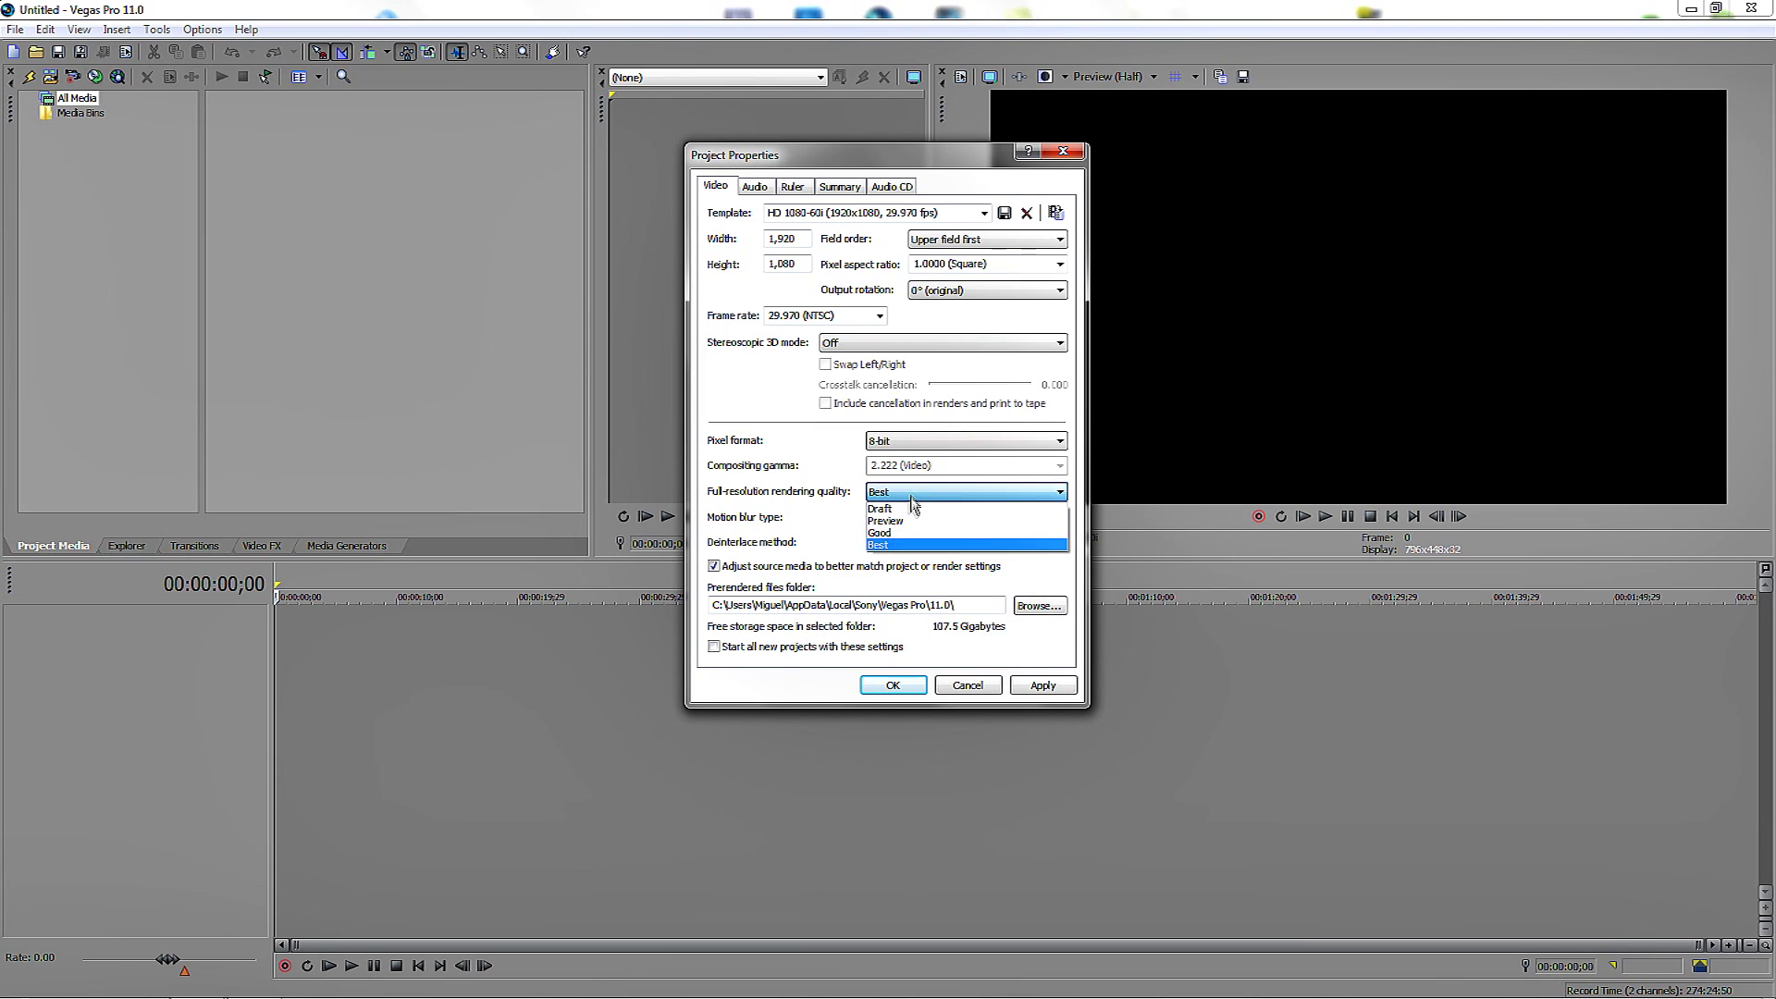
pyautogui.click(909, 510)
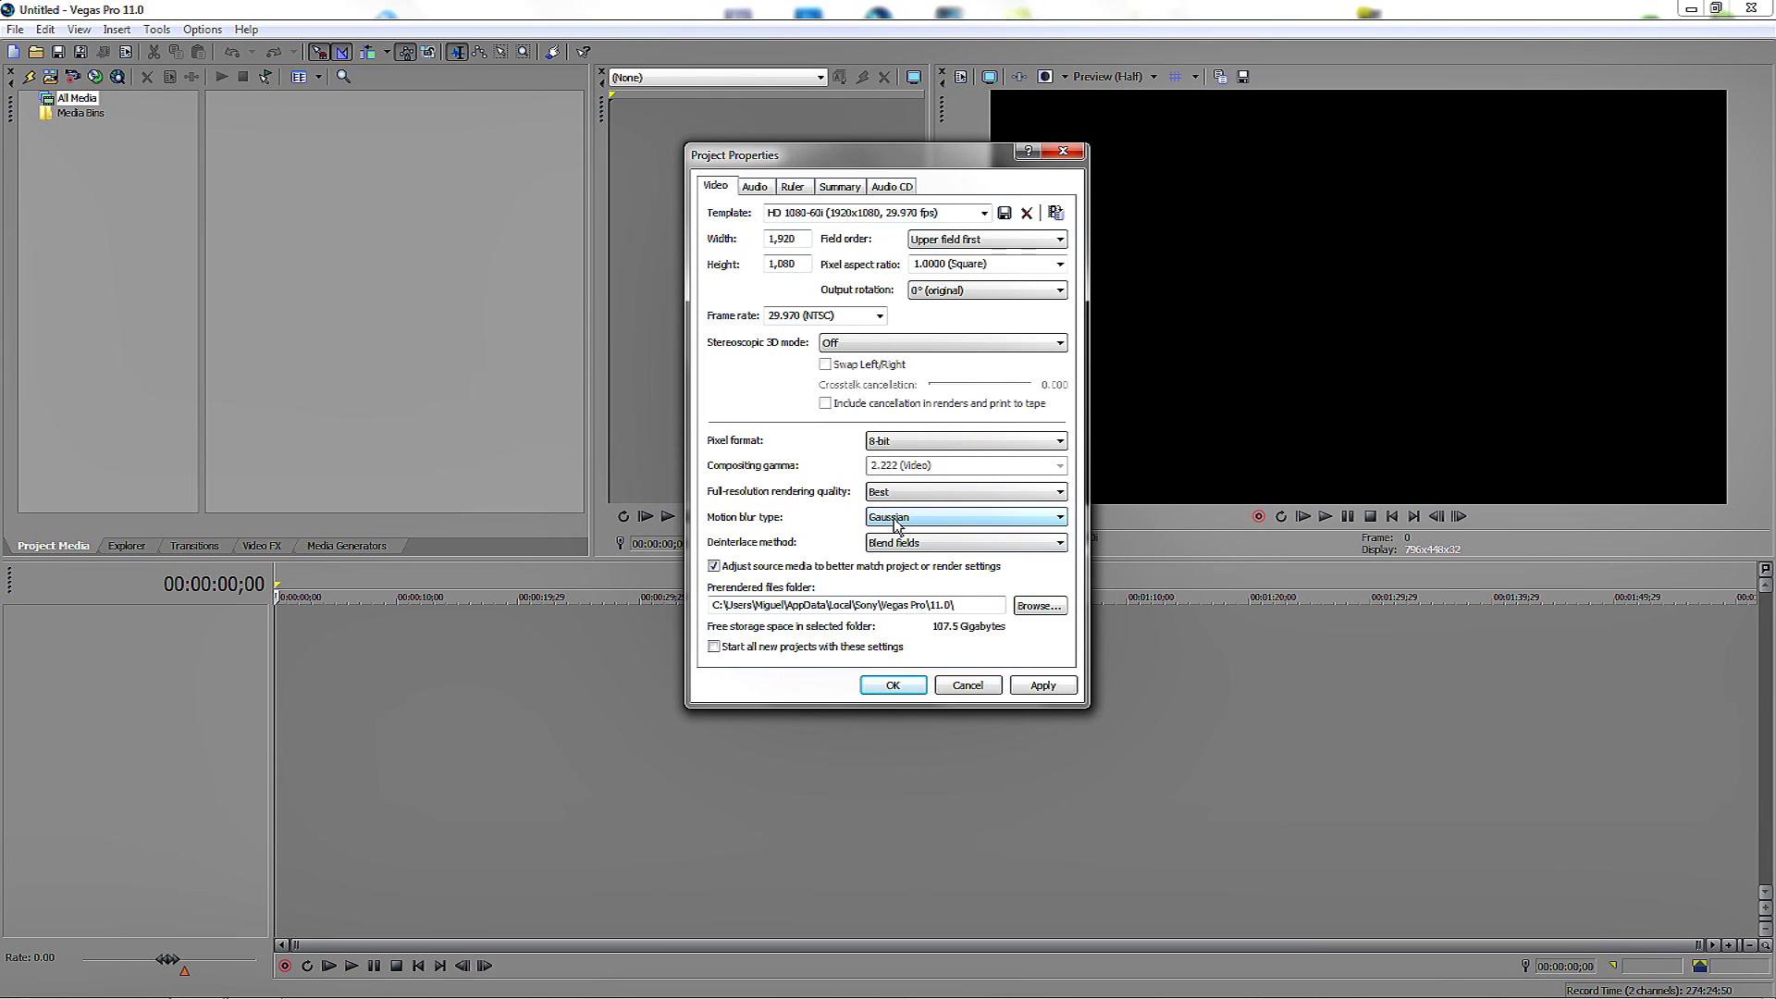
pyautogui.click(894, 516)
pyautogui.click(897, 529)
pyautogui.click(907, 544)
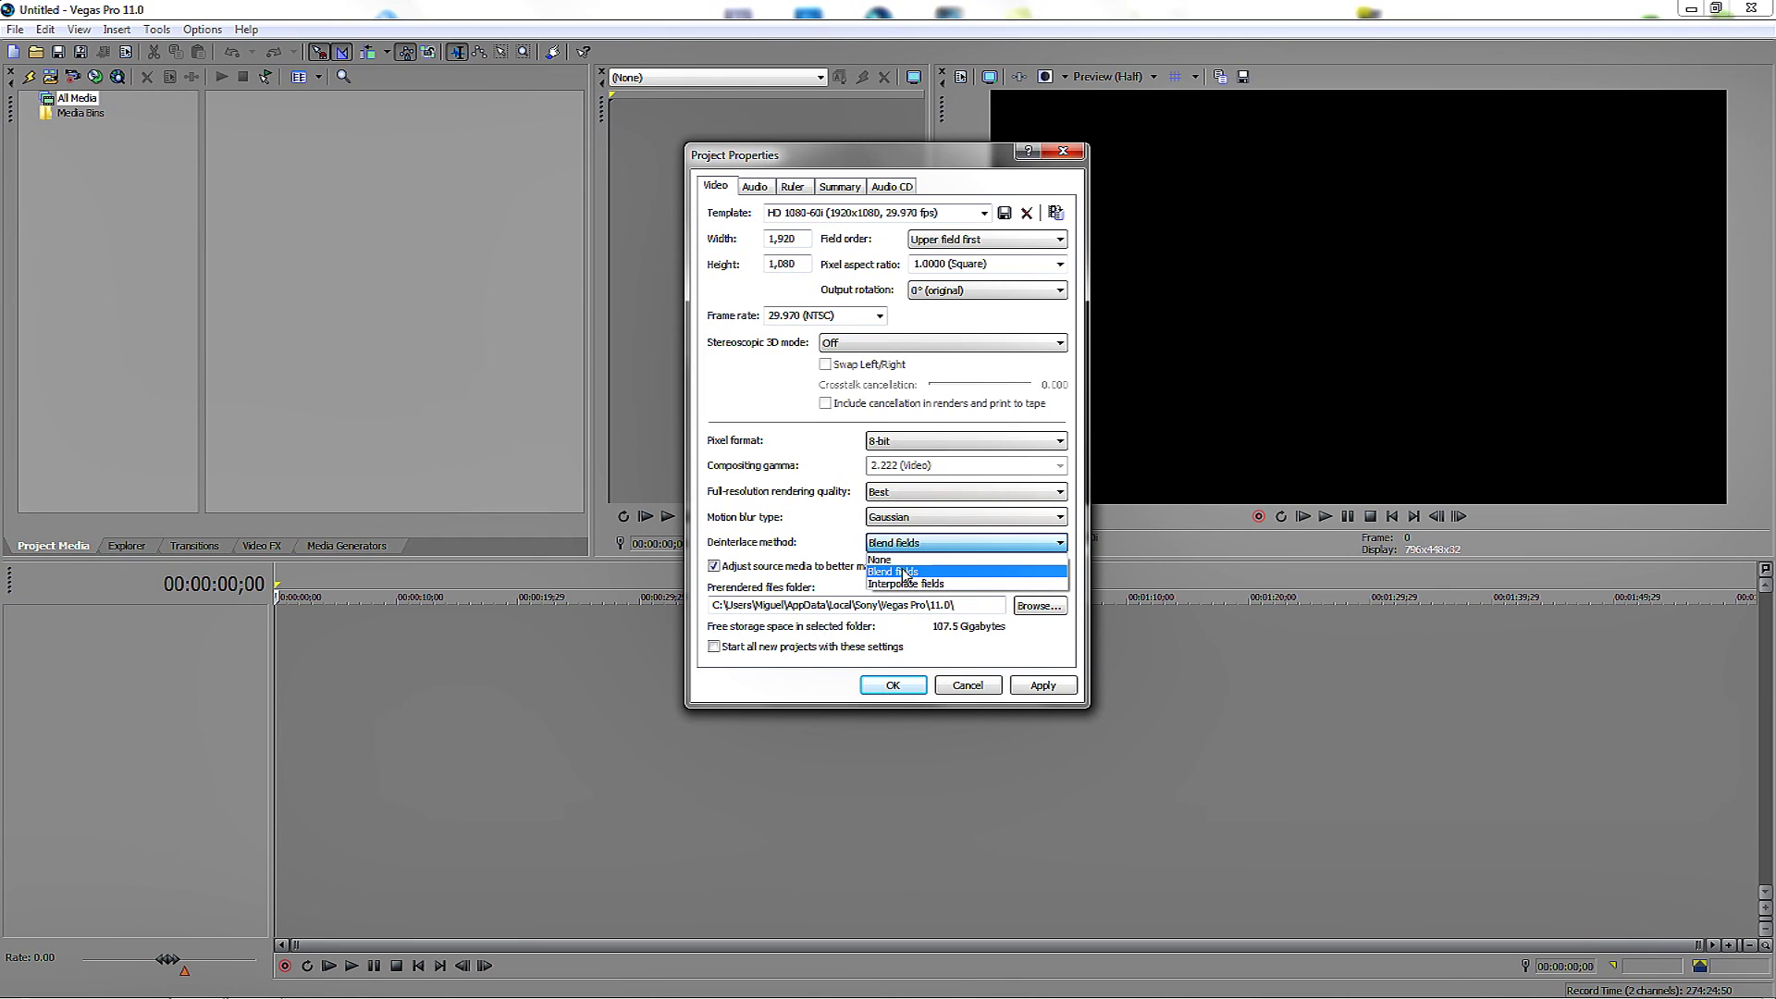
pyautogui.click(903, 571)
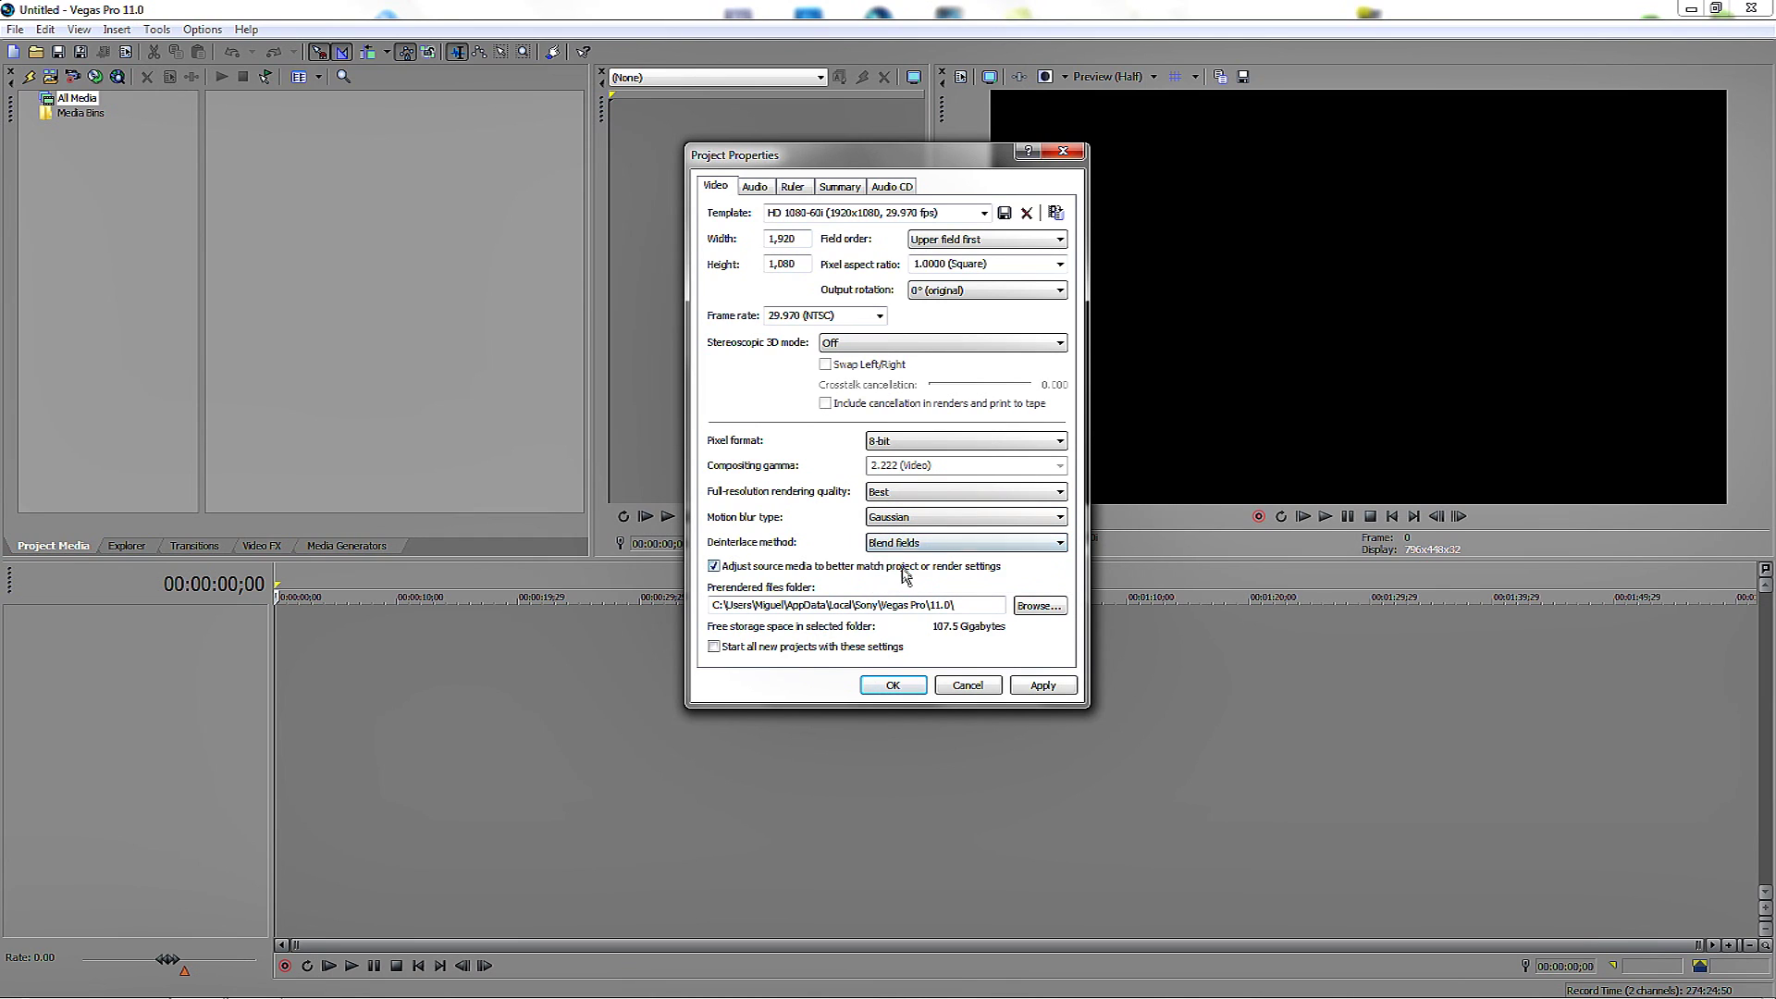
pyautogui.click(715, 567)
pyautogui.click(715, 648)
# - Keep audio at Stereo master bus, 48,000 Hz, 16-bit and Best resample quality
pyautogui.click(755, 187)
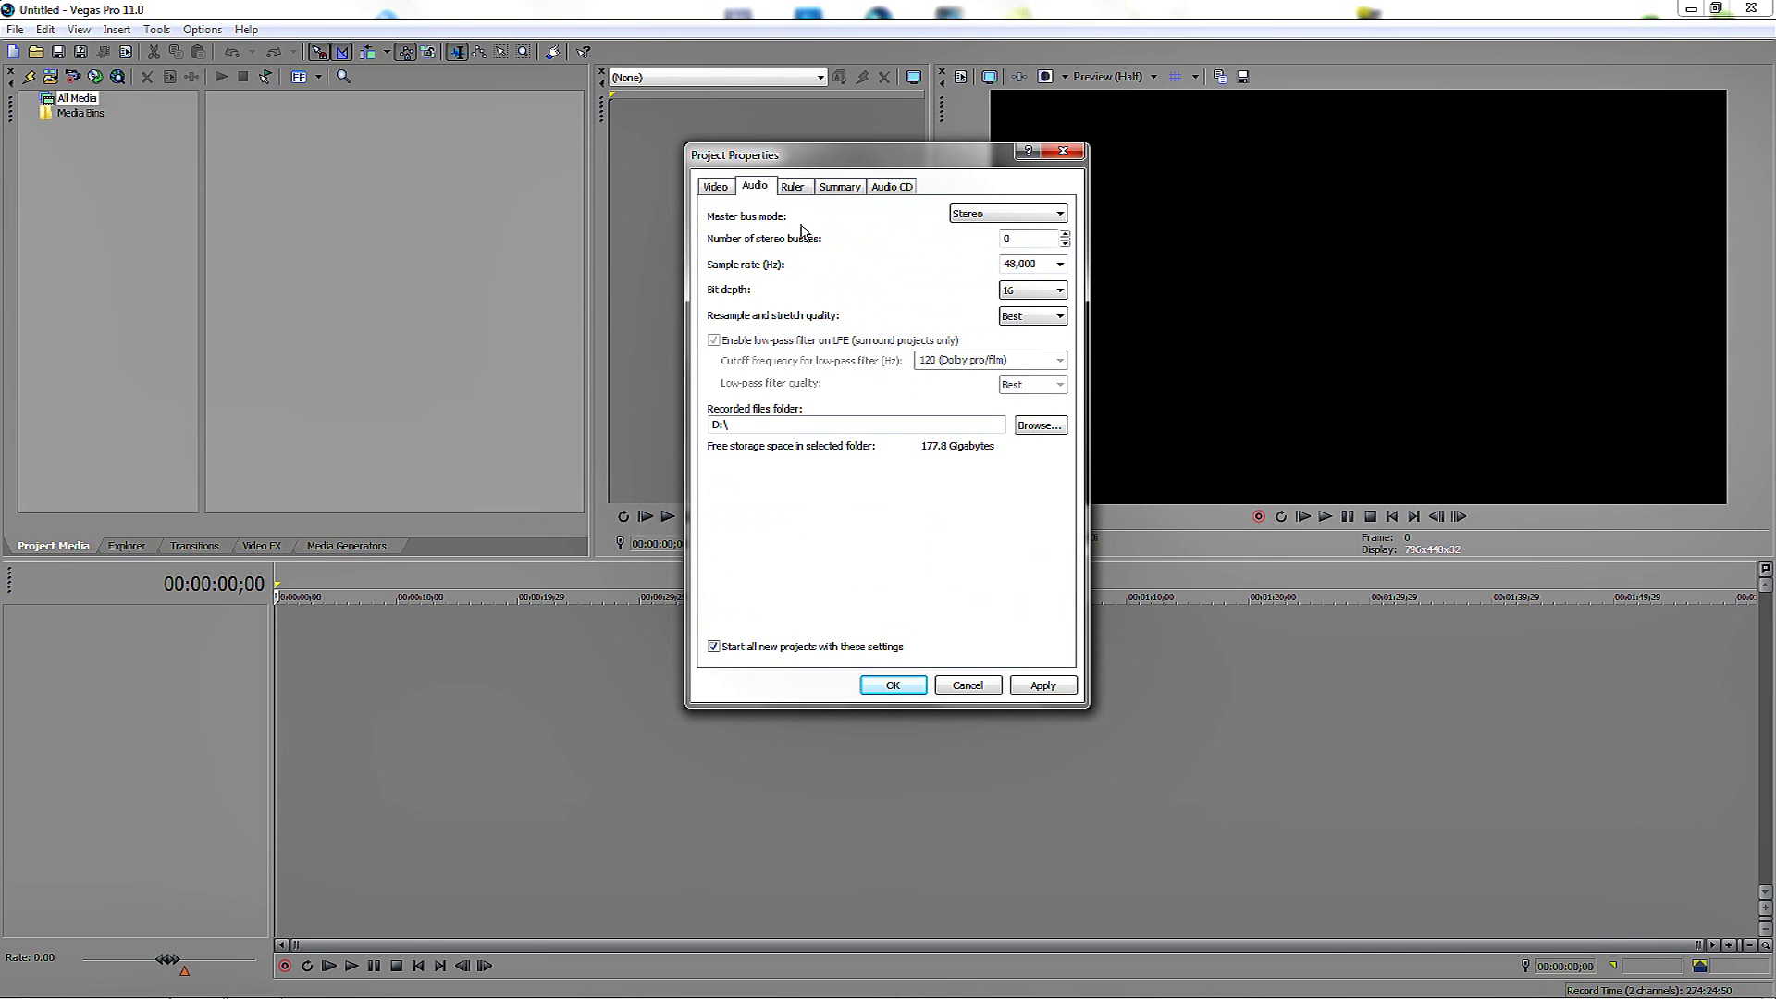
pyautogui.click(1013, 220)
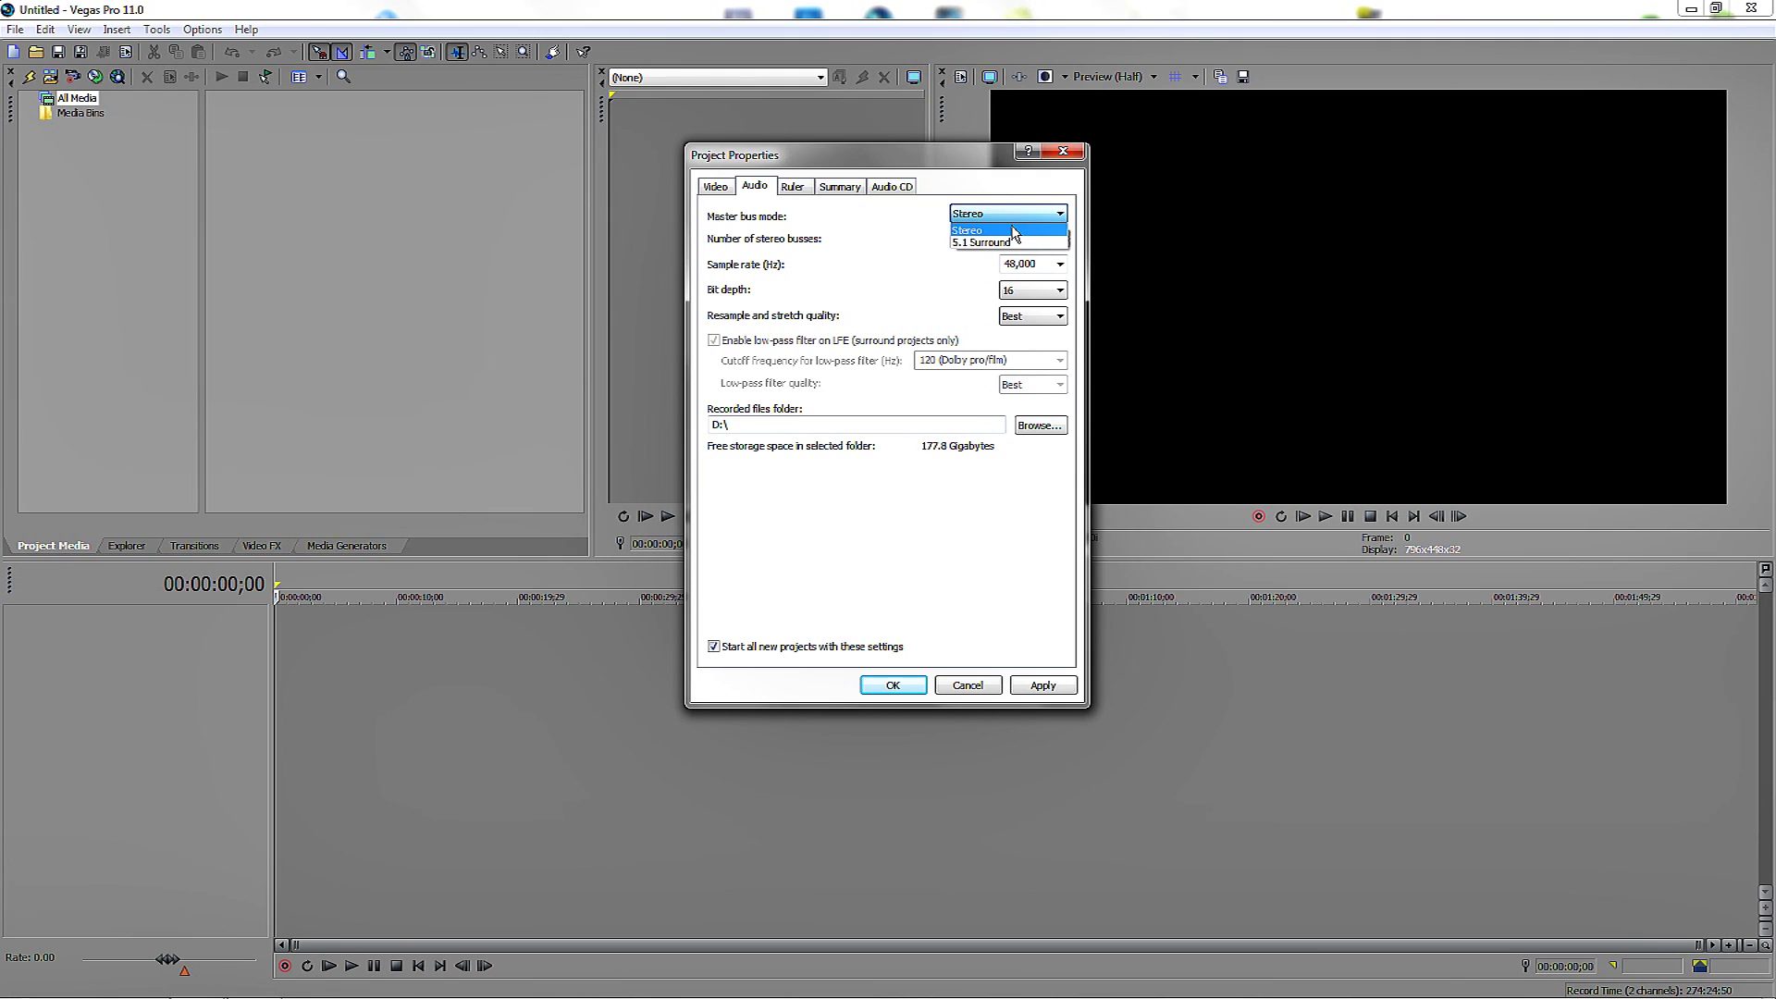
pyautogui.click(1013, 230)
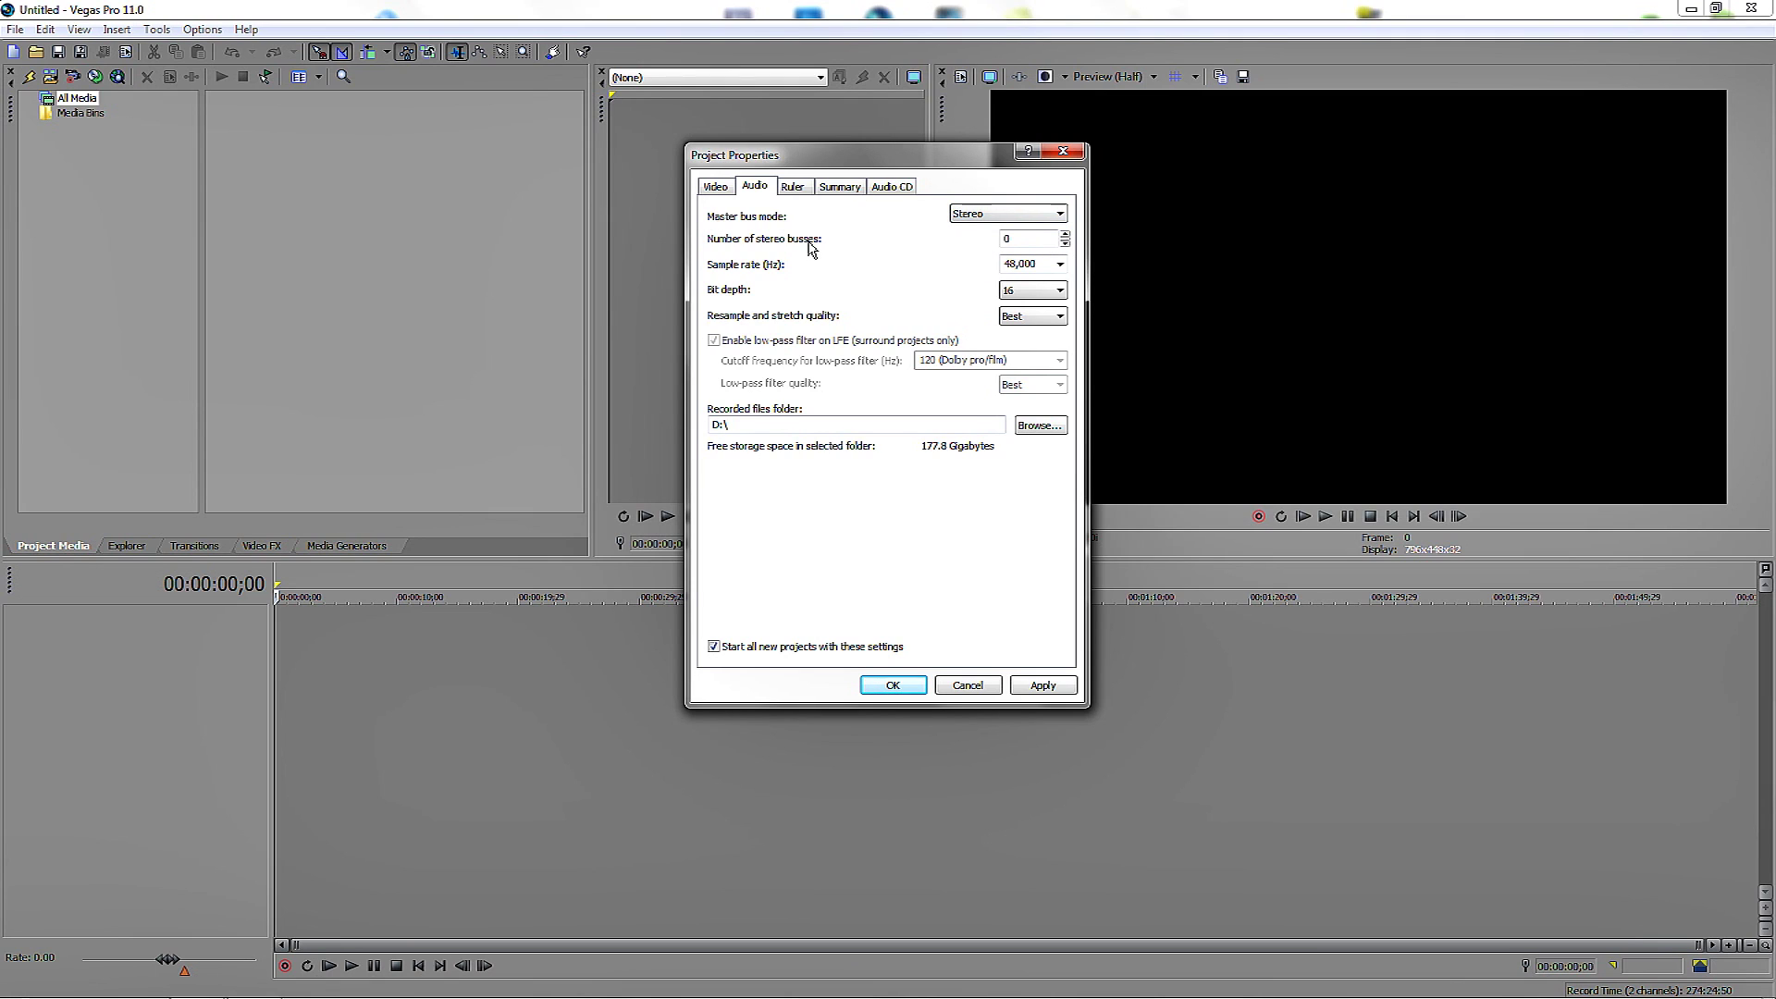
pyautogui.click(1027, 239)
pyautogui.click(1061, 265)
pyautogui.click(1033, 341)
pyautogui.click(1008, 290)
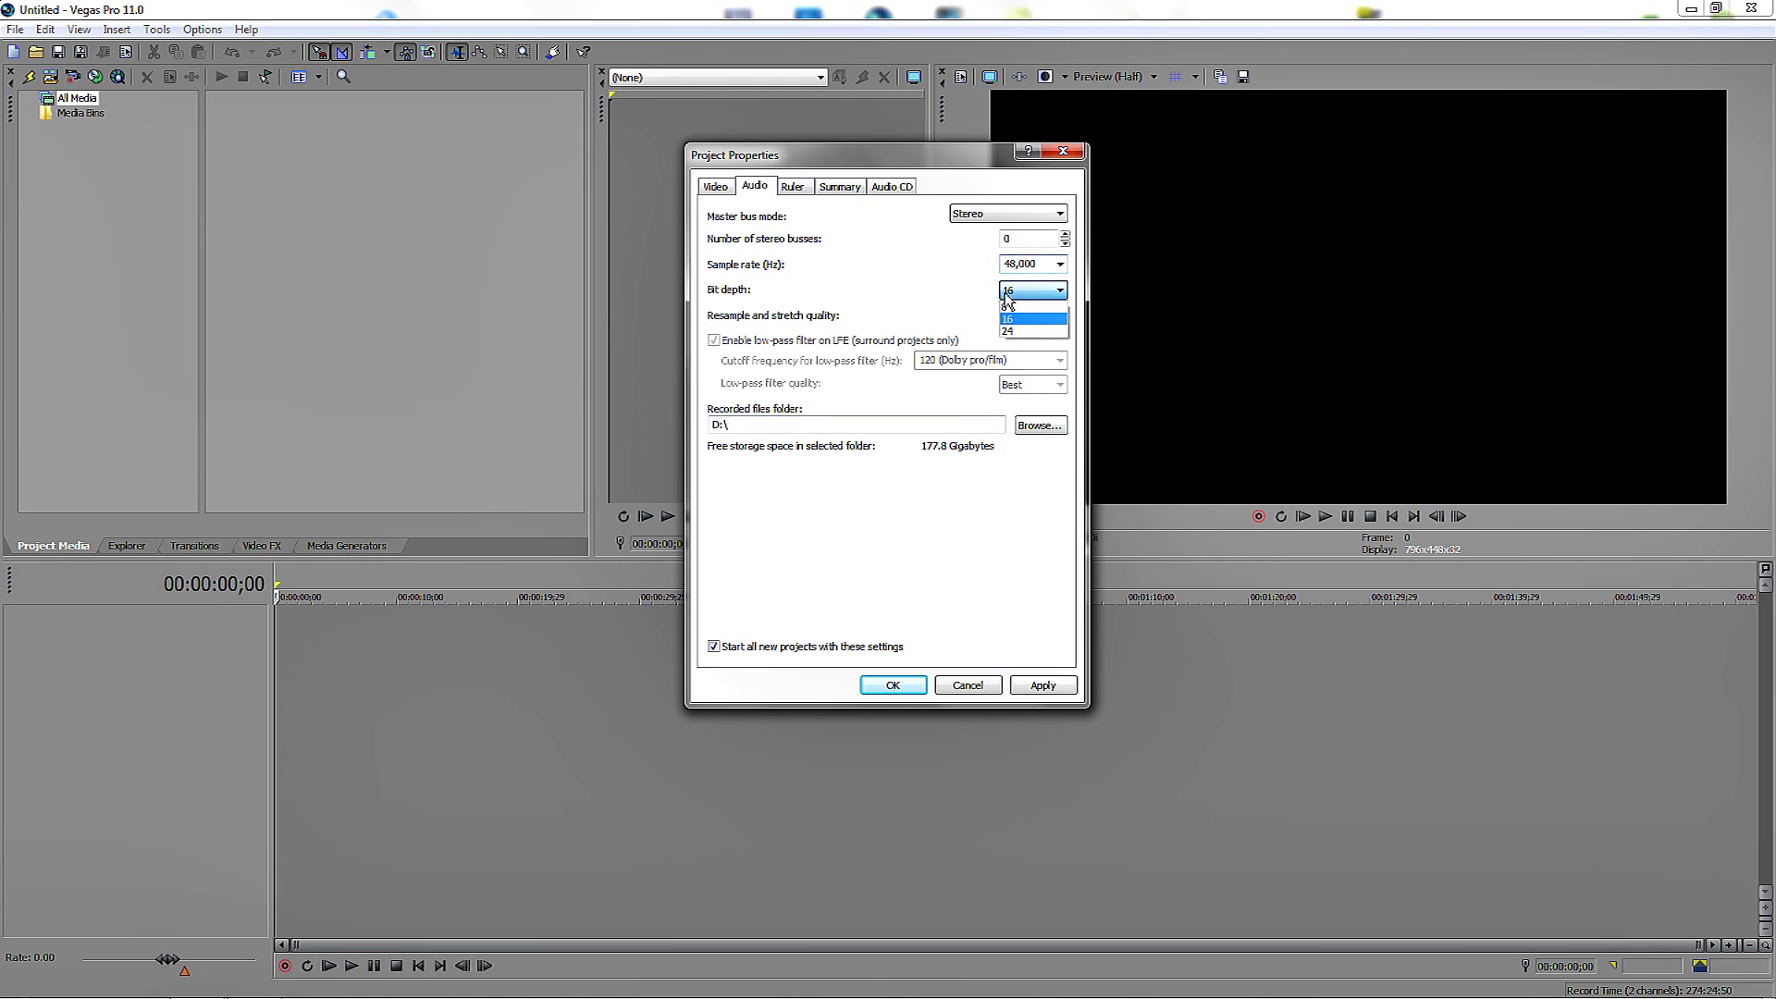
pyautogui.press('Tab')
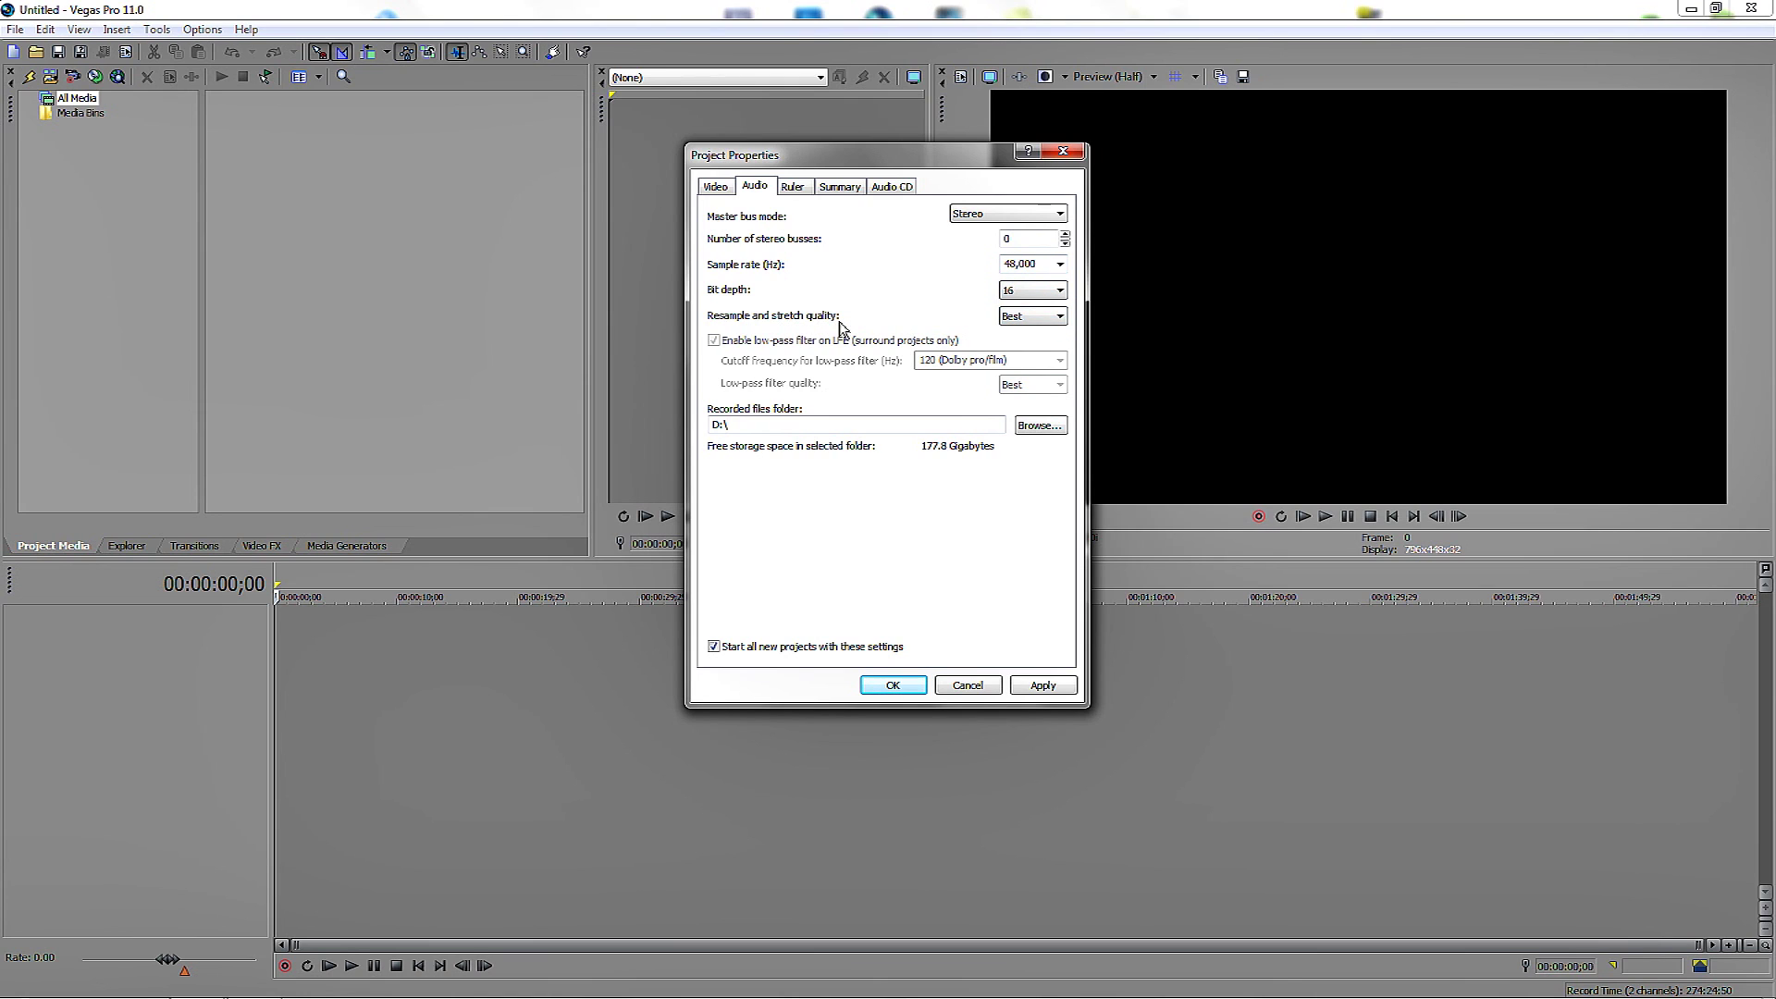
pyautogui.click(1023, 319)
pyautogui.click(1024, 351)
# - Keep the ruler at SMPTE Drop (29.97 fps, Video) with Quarter as the beat note
pyautogui.click(793, 188)
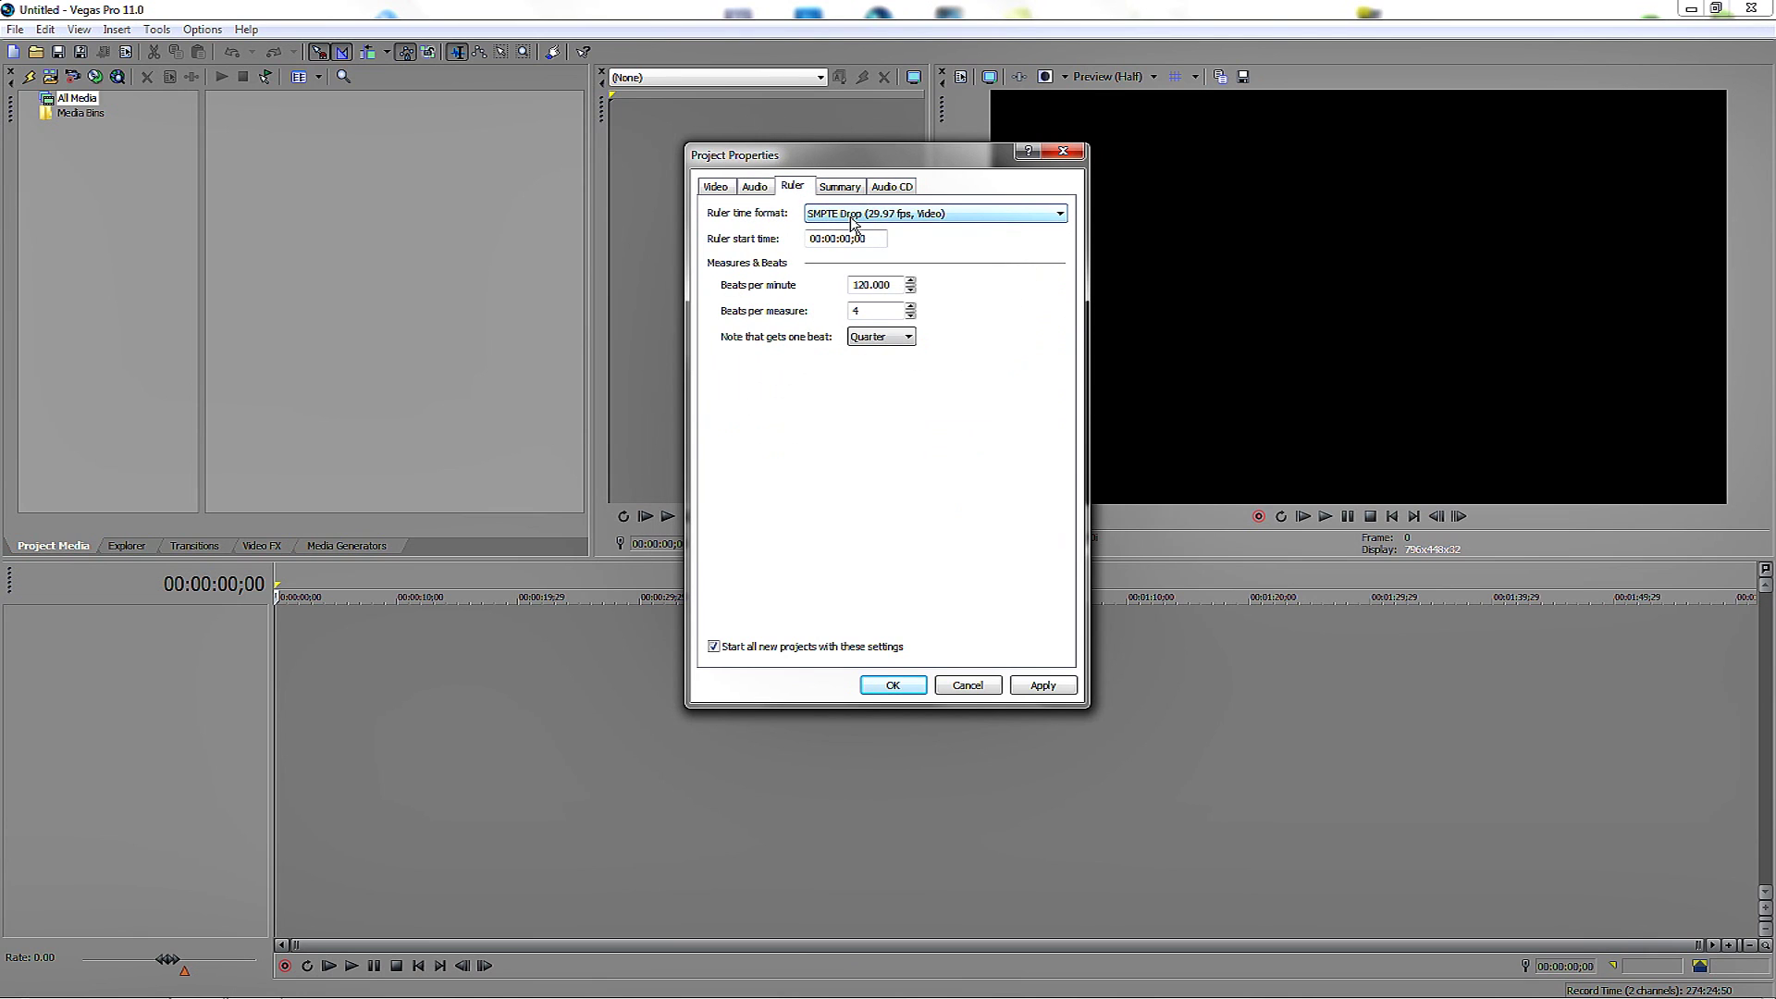
pyautogui.click(852, 219)
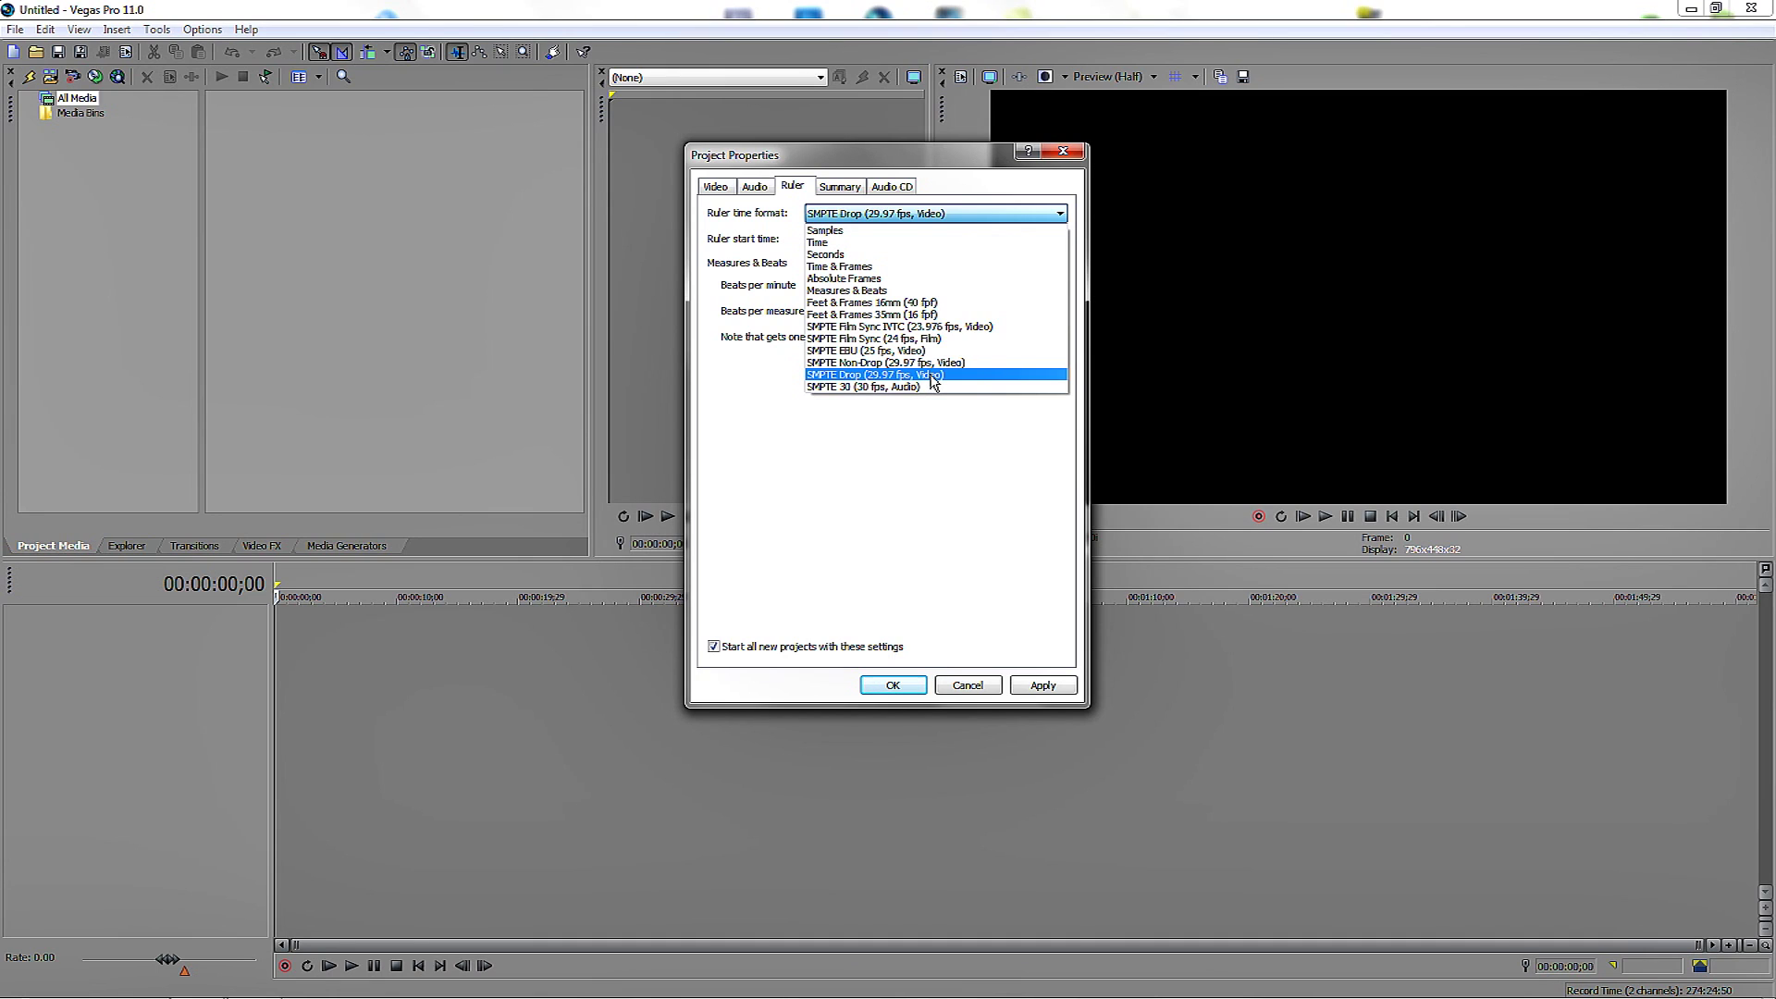
pyautogui.click(931, 374)
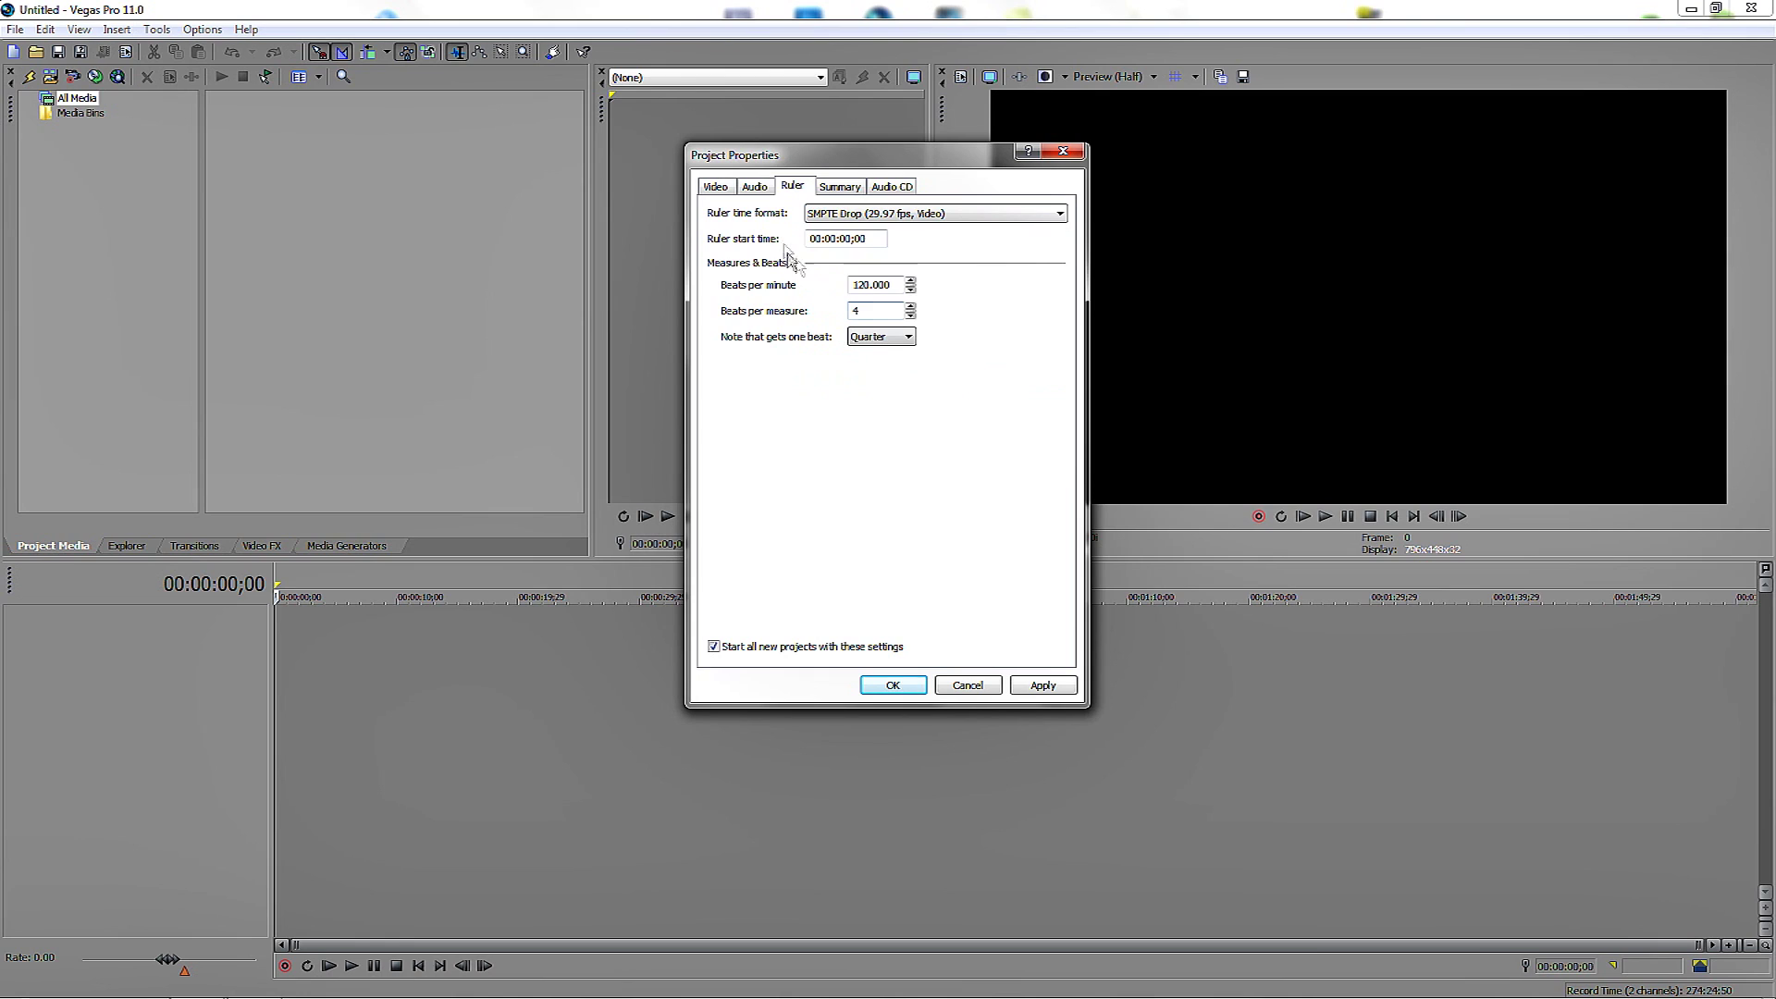
pyautogui.moveTo(867, 239); pyautogui.dragTo(810, 239)
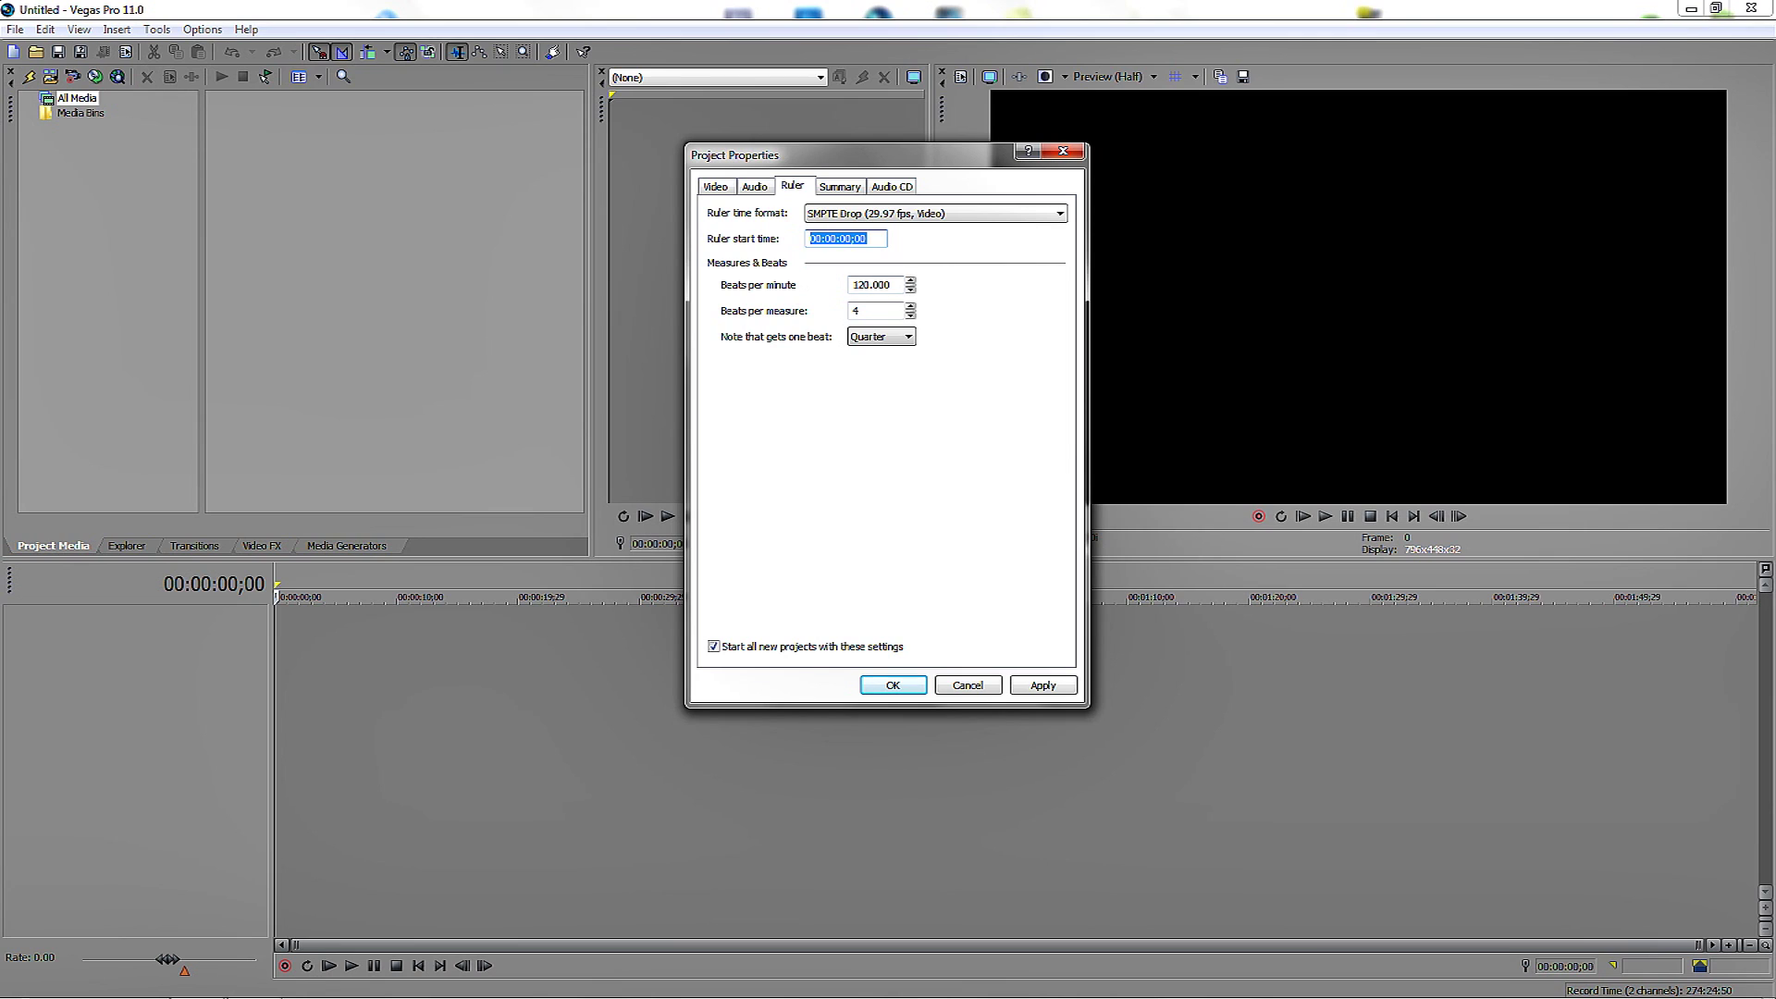
pyautogui.doubleClick(857, 311)
pyautogui.click(865, 338)
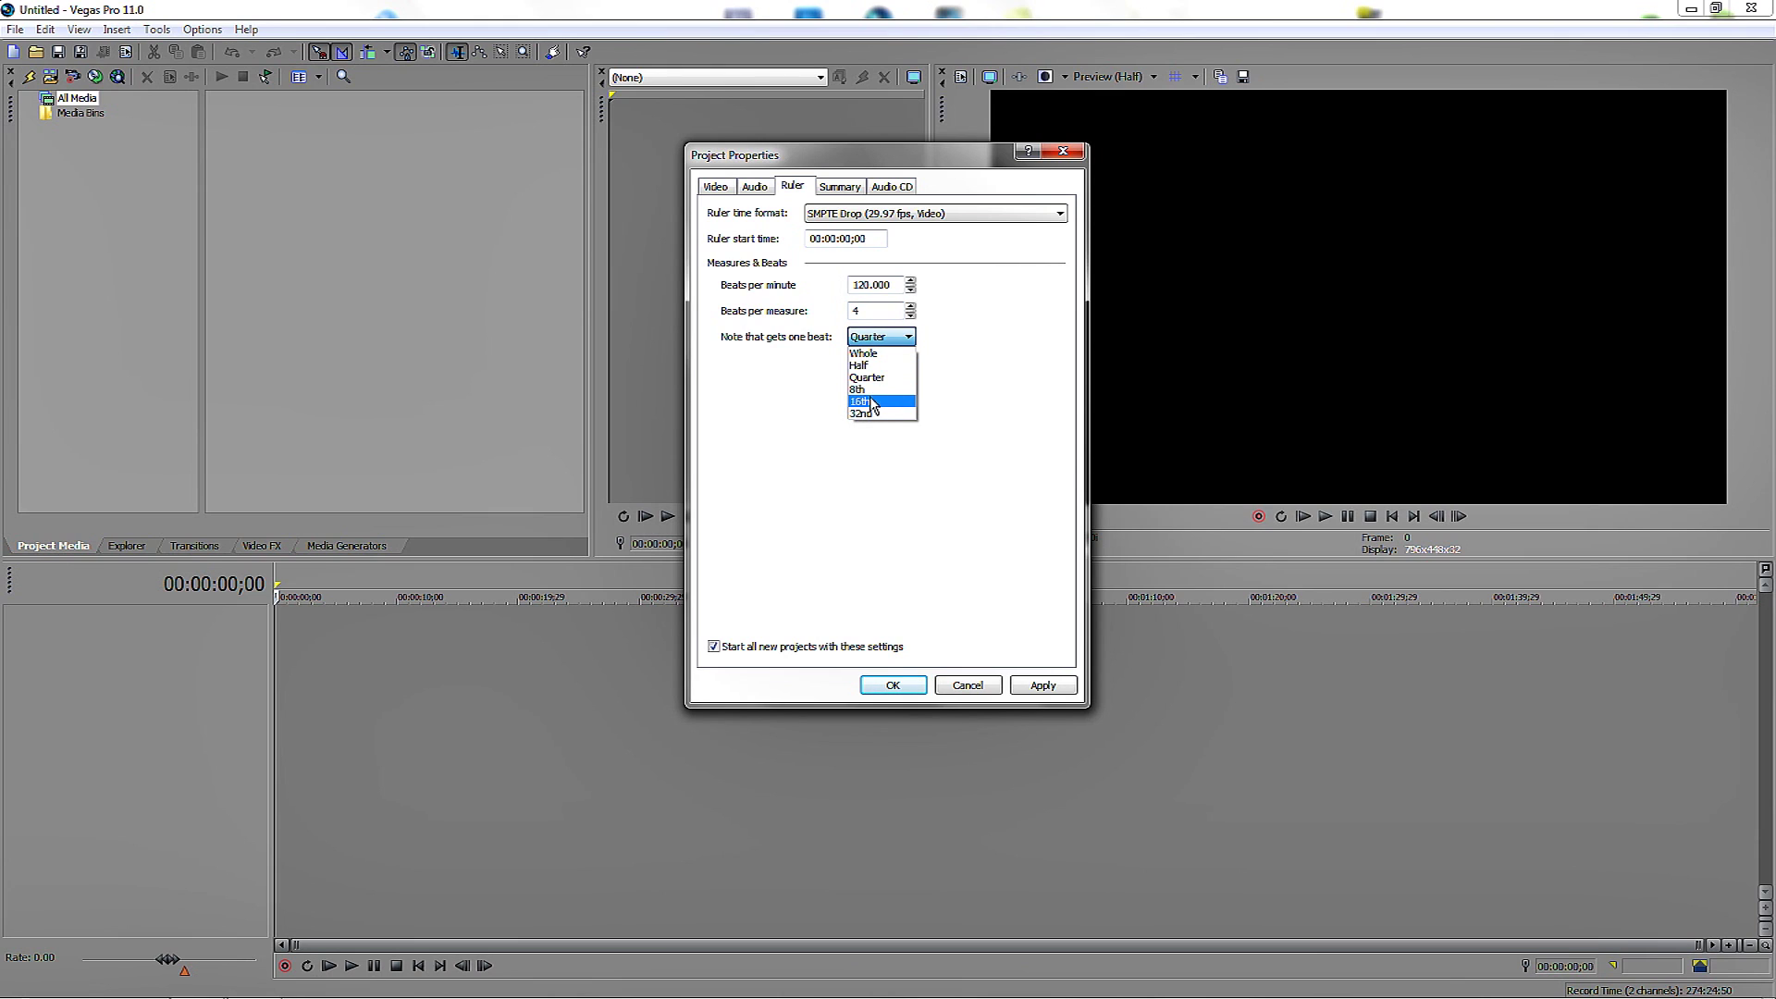
pyautogui.click(870, 378)
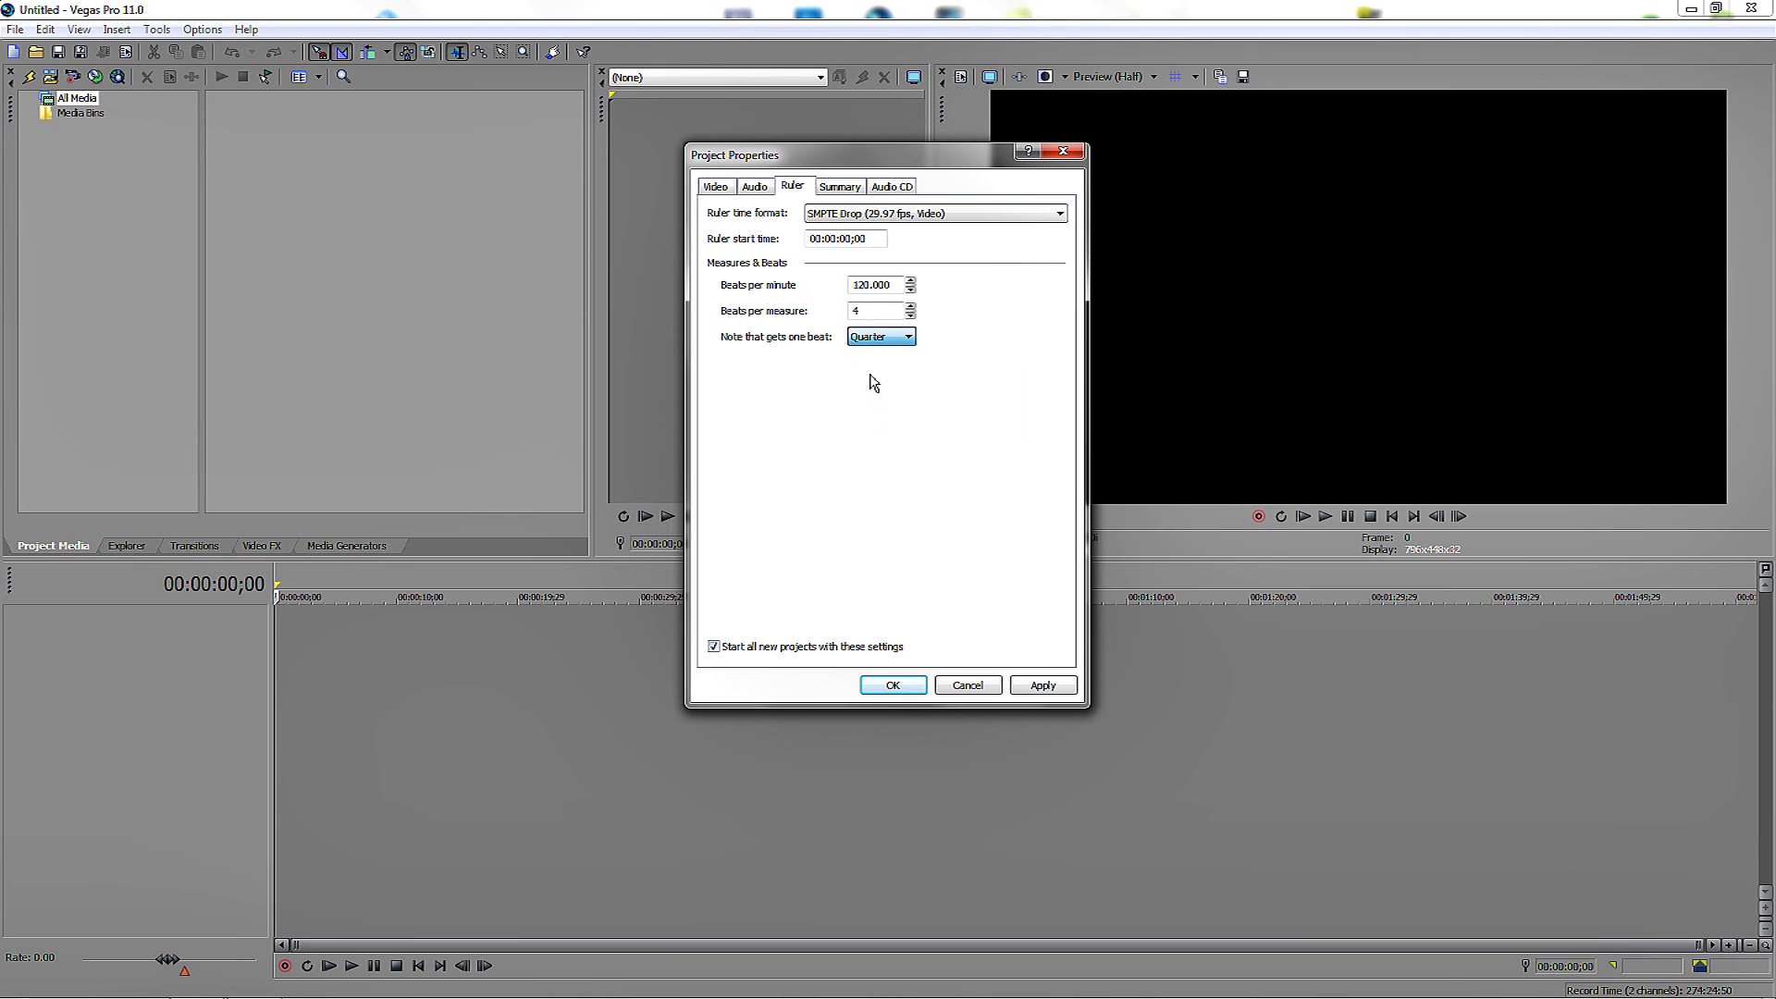
# - Review the Summary and Audio CD pages, then return to Video and apply the properties
pyautogui.click(842, 186)
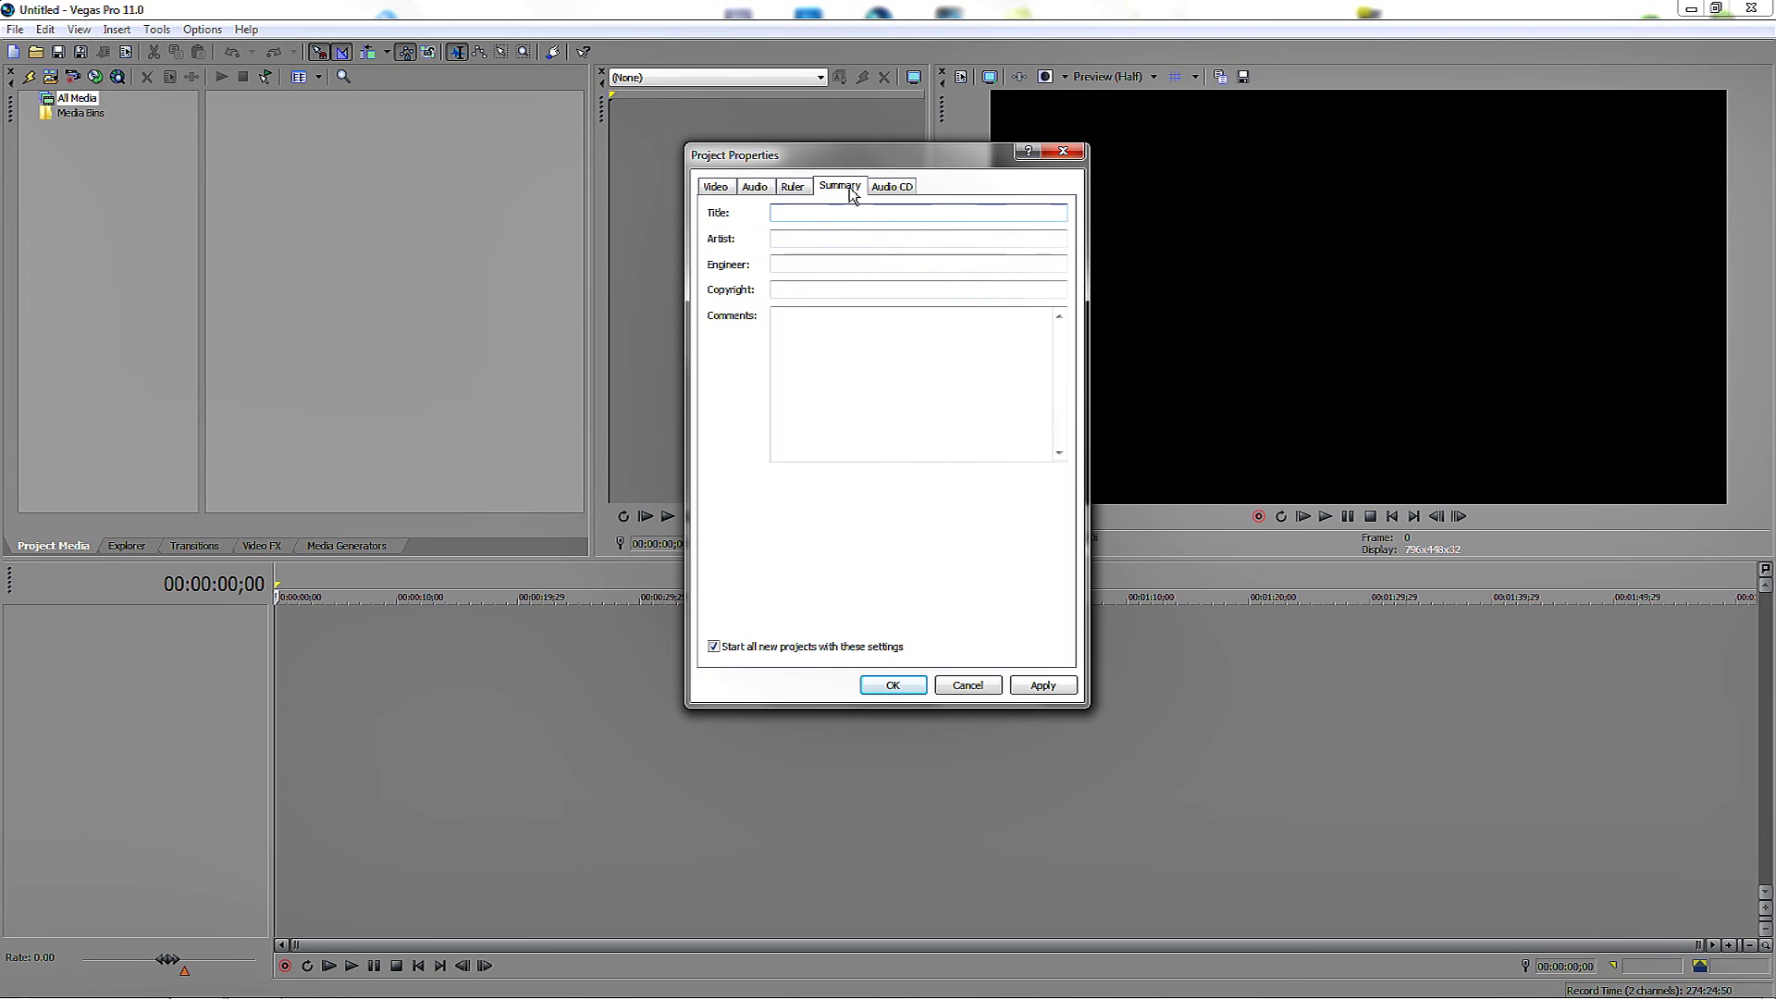
pyautogui.click(887, 188)
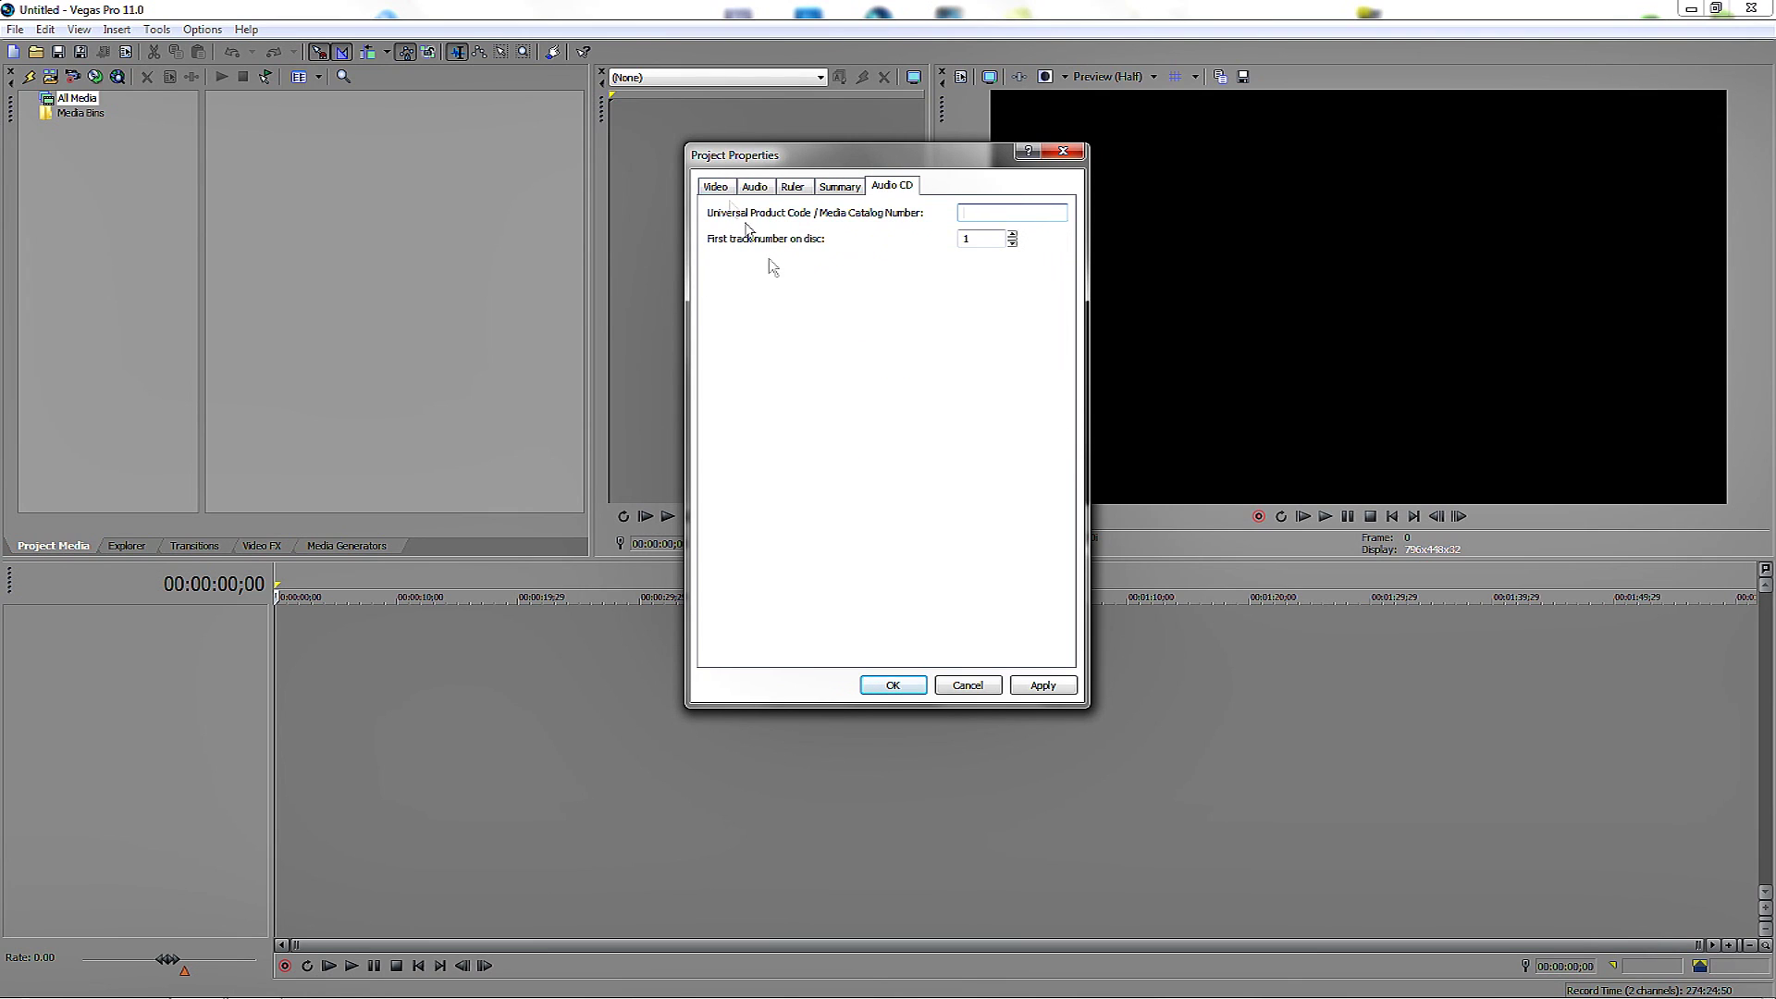
pyautogui.click(722, 190)
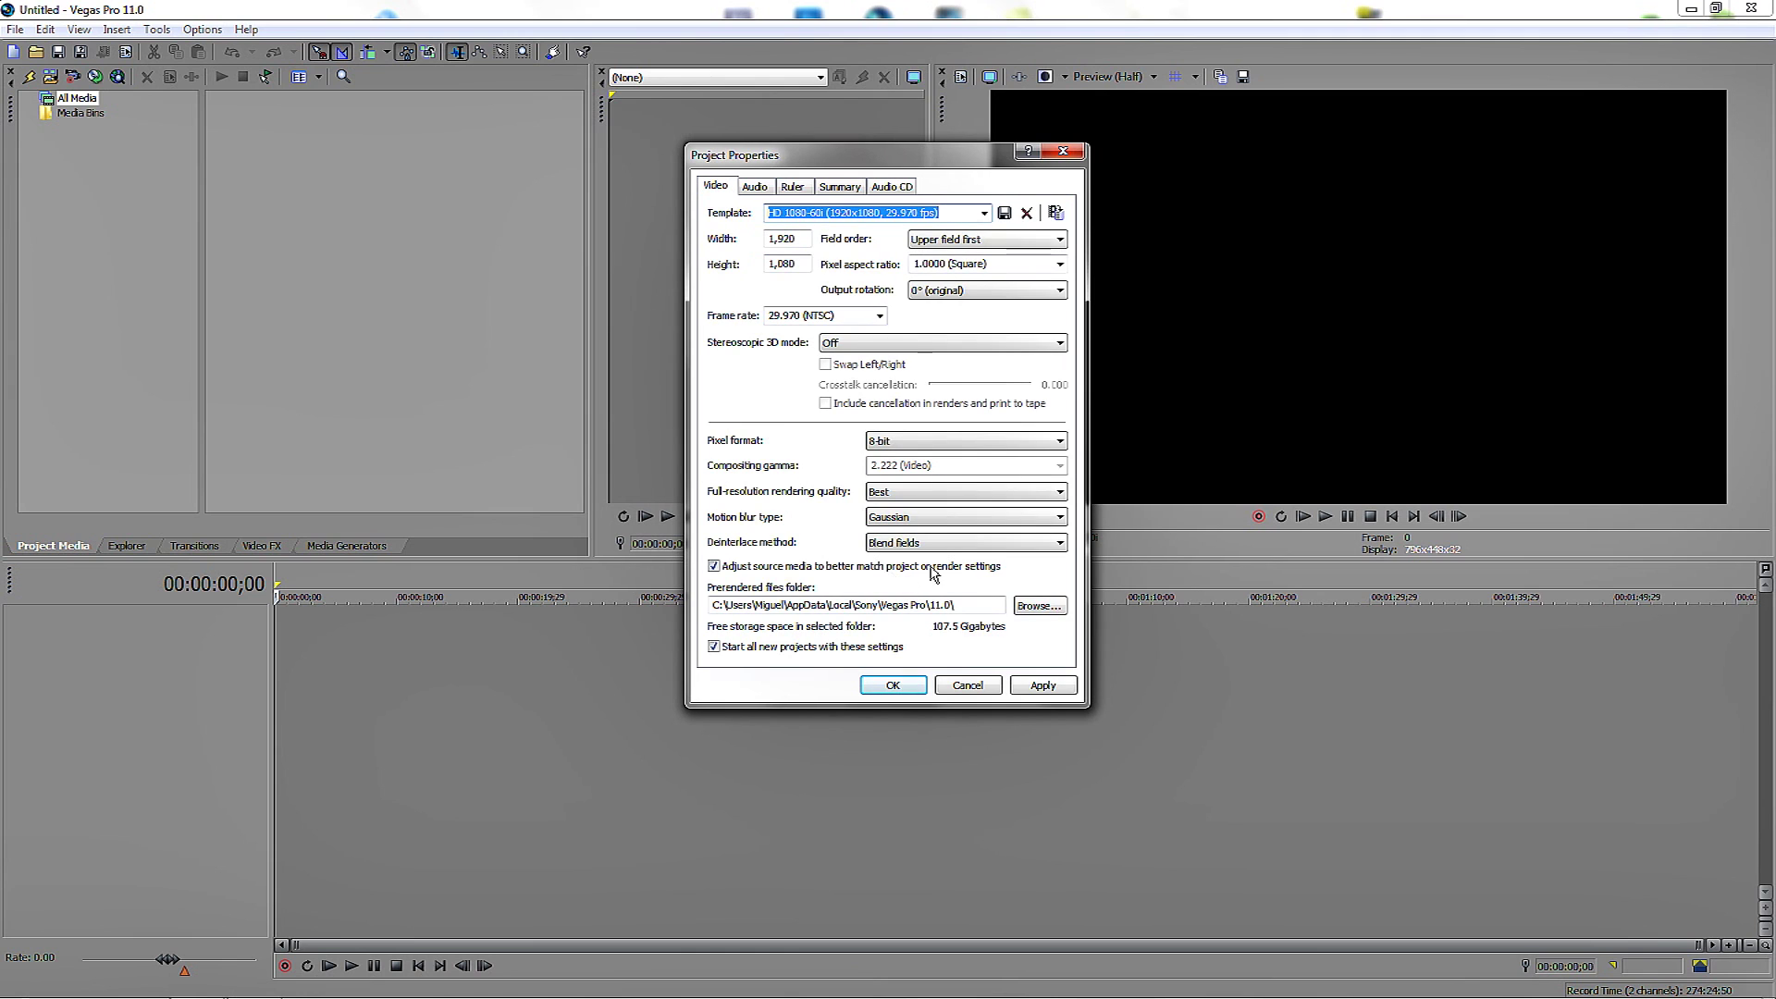
pyautogui.click(894, 687)
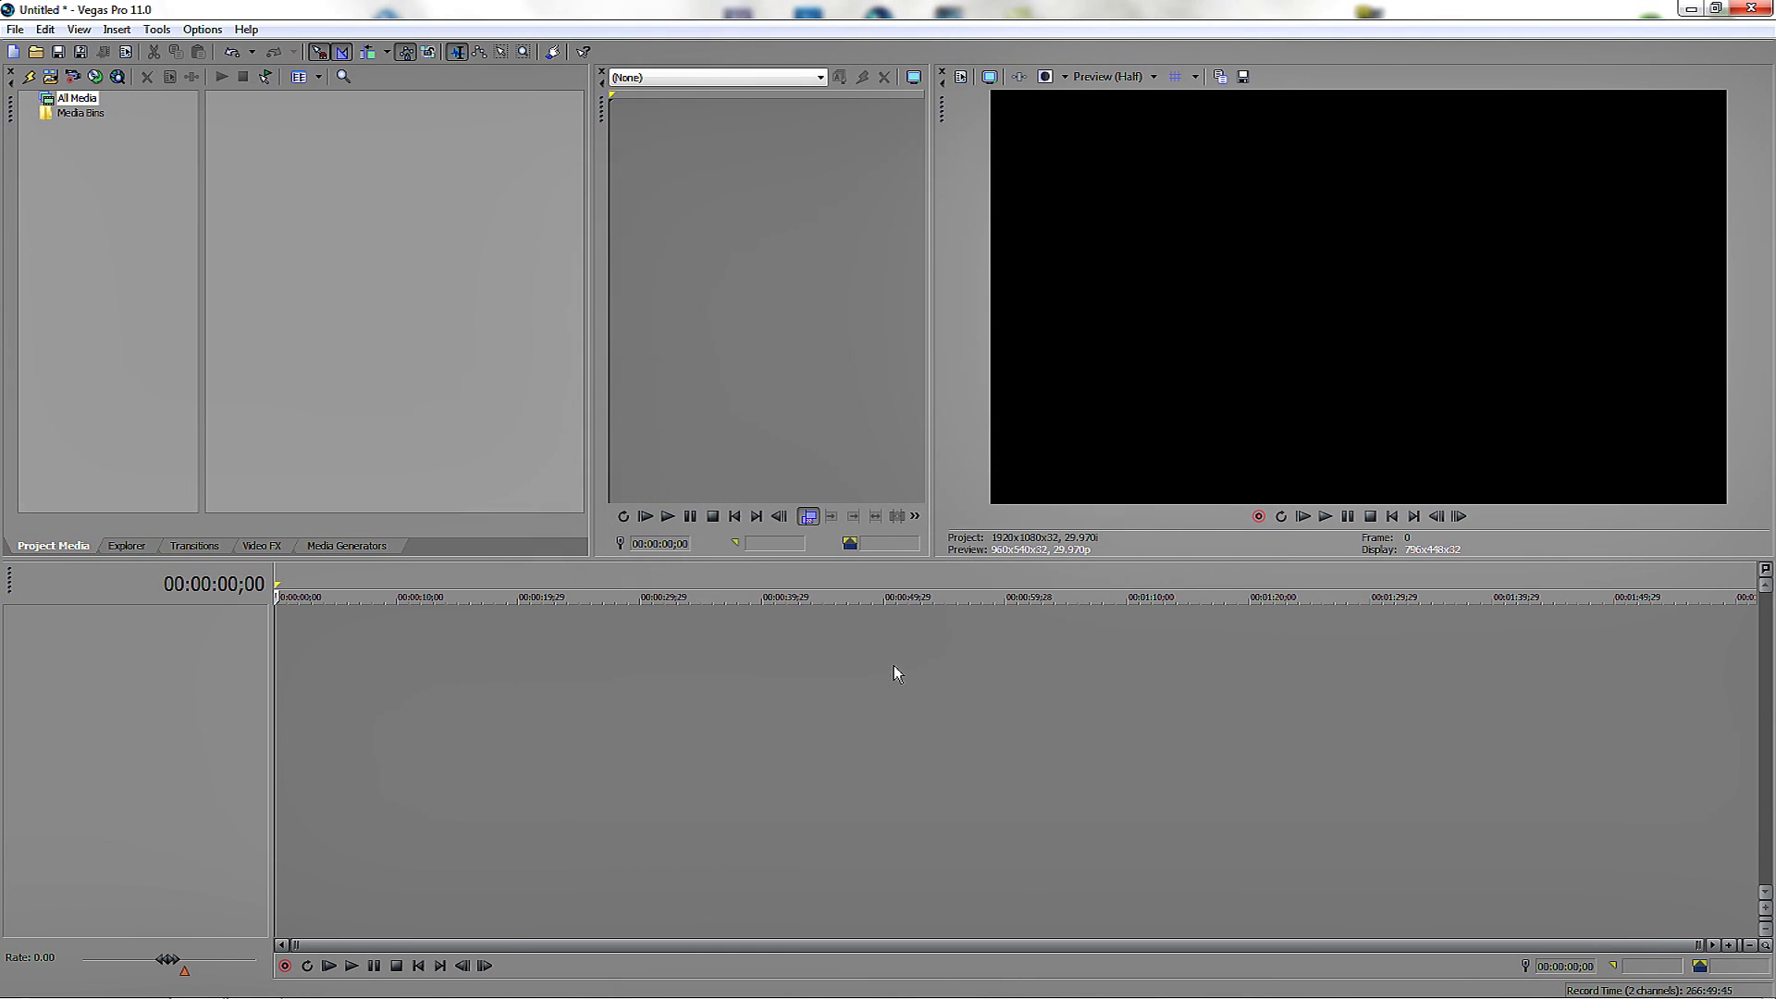
# - Import the Engine gameplay .avi and drop it at the start of the timeline
pyautogui.click(15, 28)
pyautogui.moveTo(223, 219)
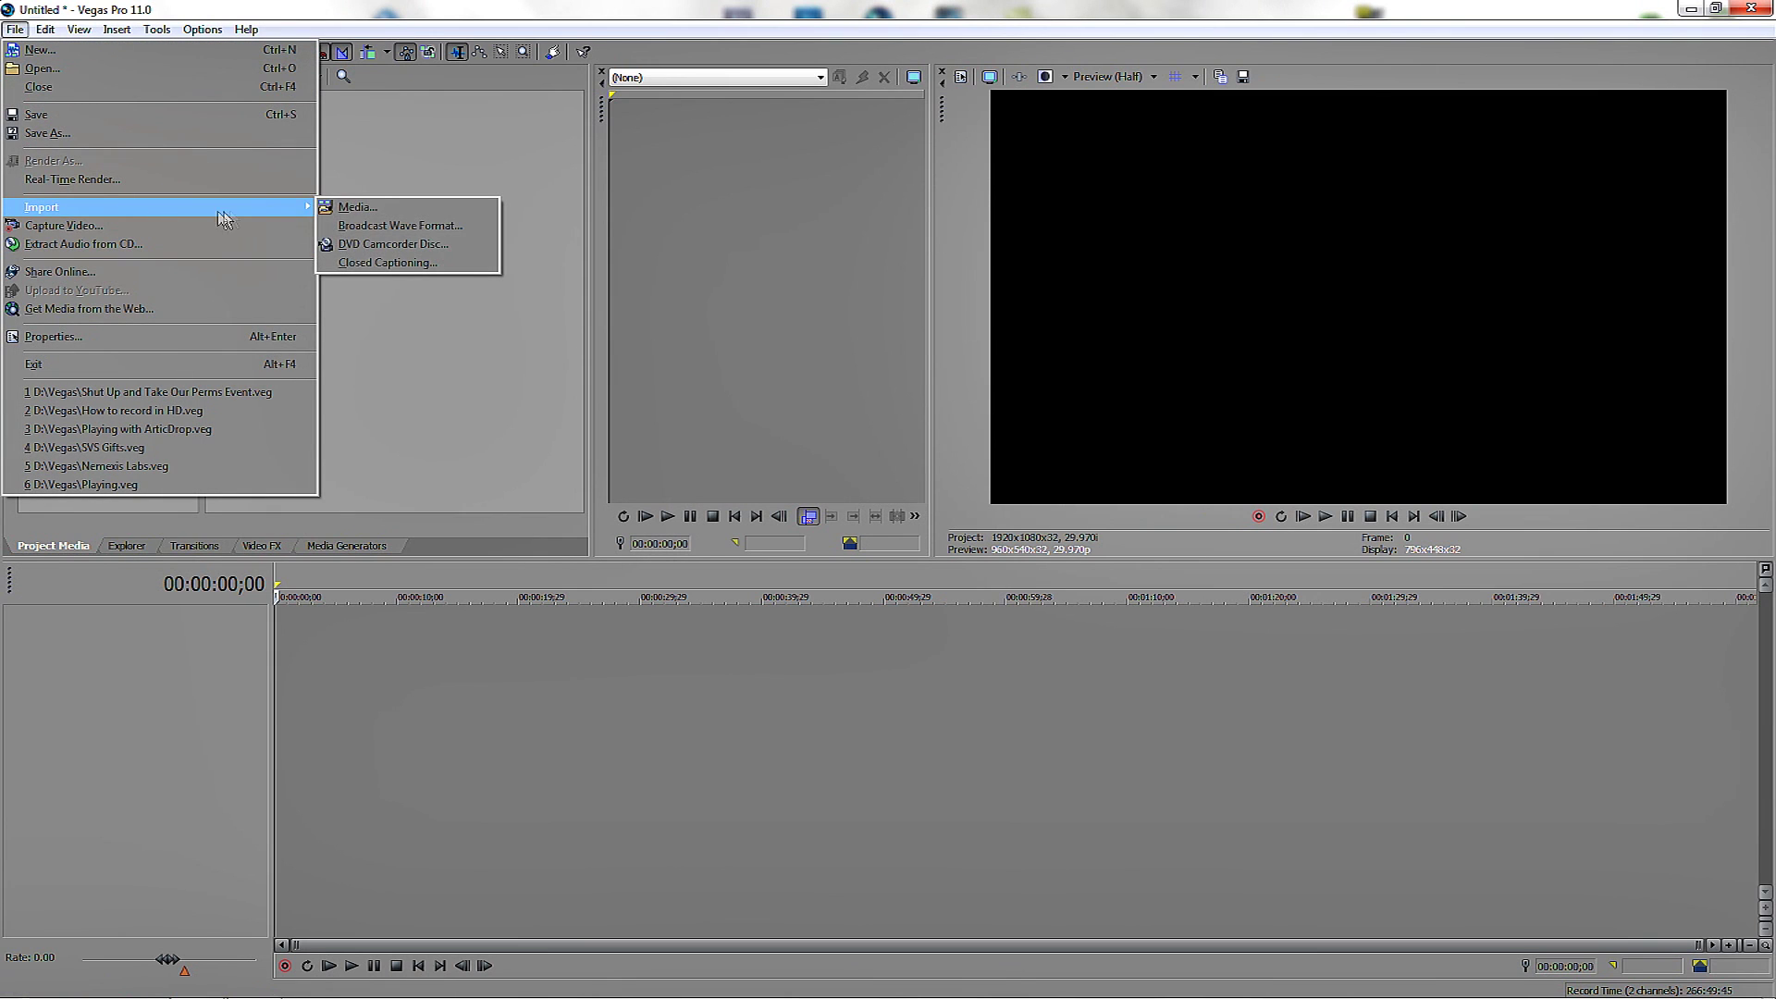
pyautogui.click(354, 207)
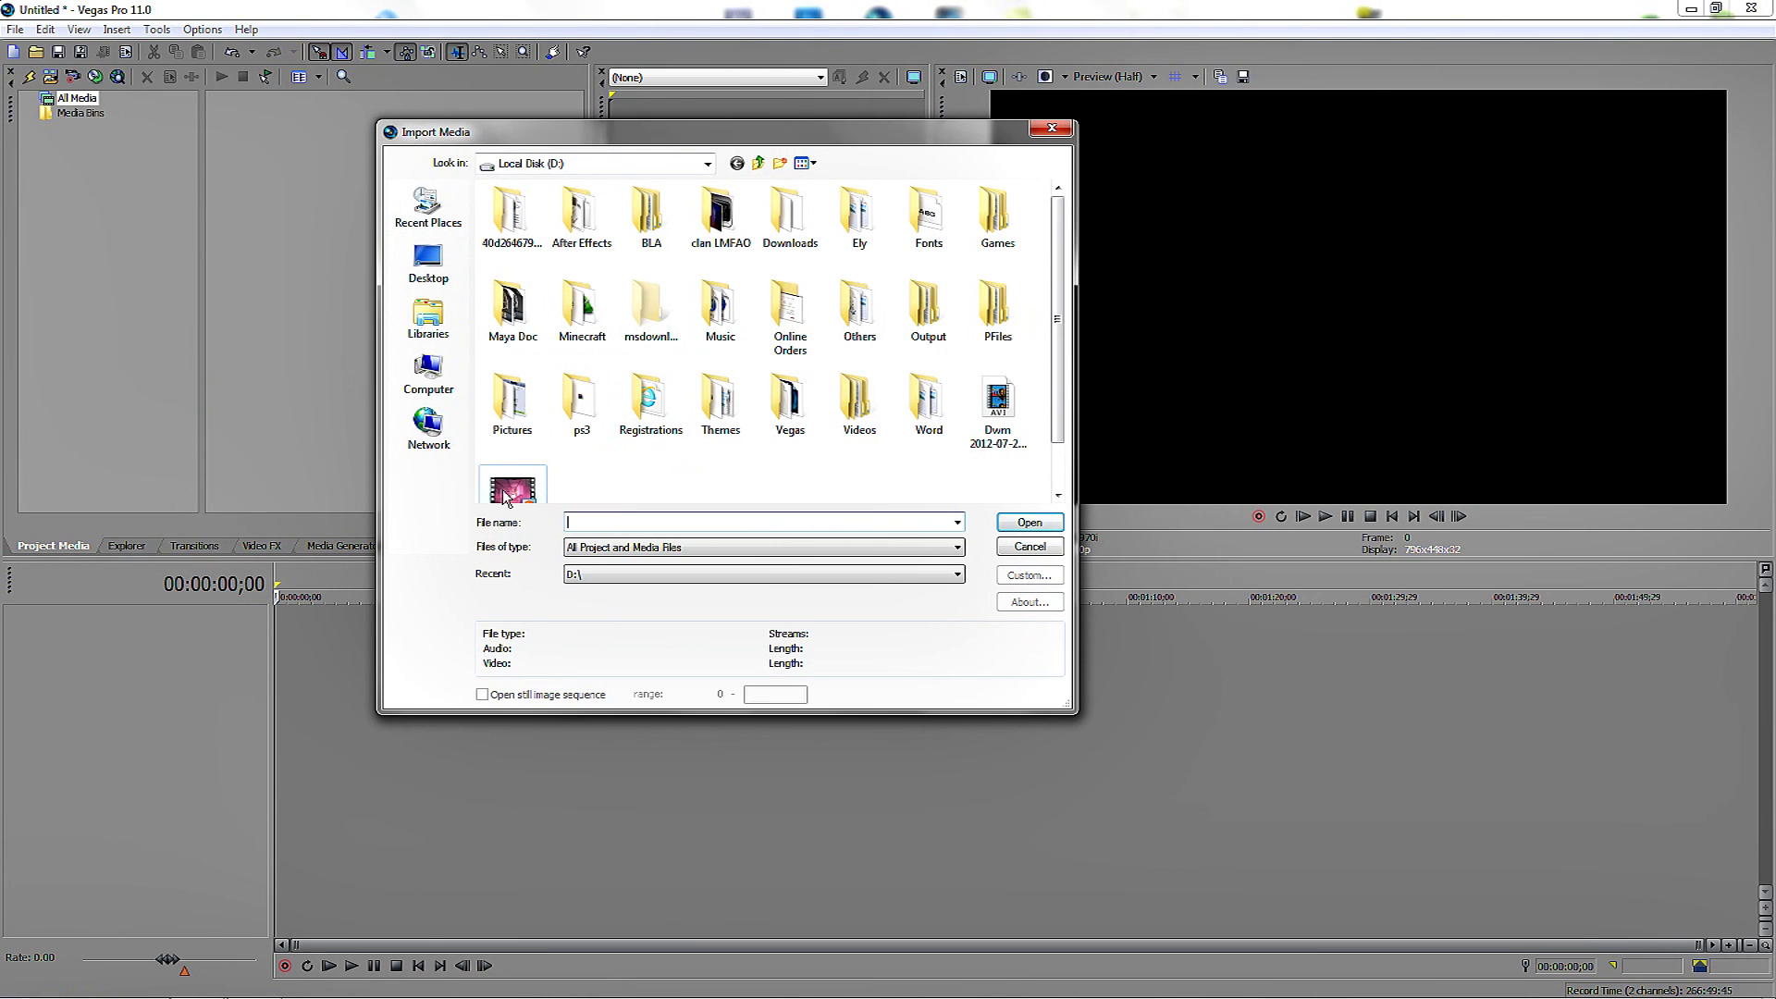
pyautogui.doubleClick(508, 490)
pyautogui.moveTo(276, 141); pyautogui.dragTo(291, 653)
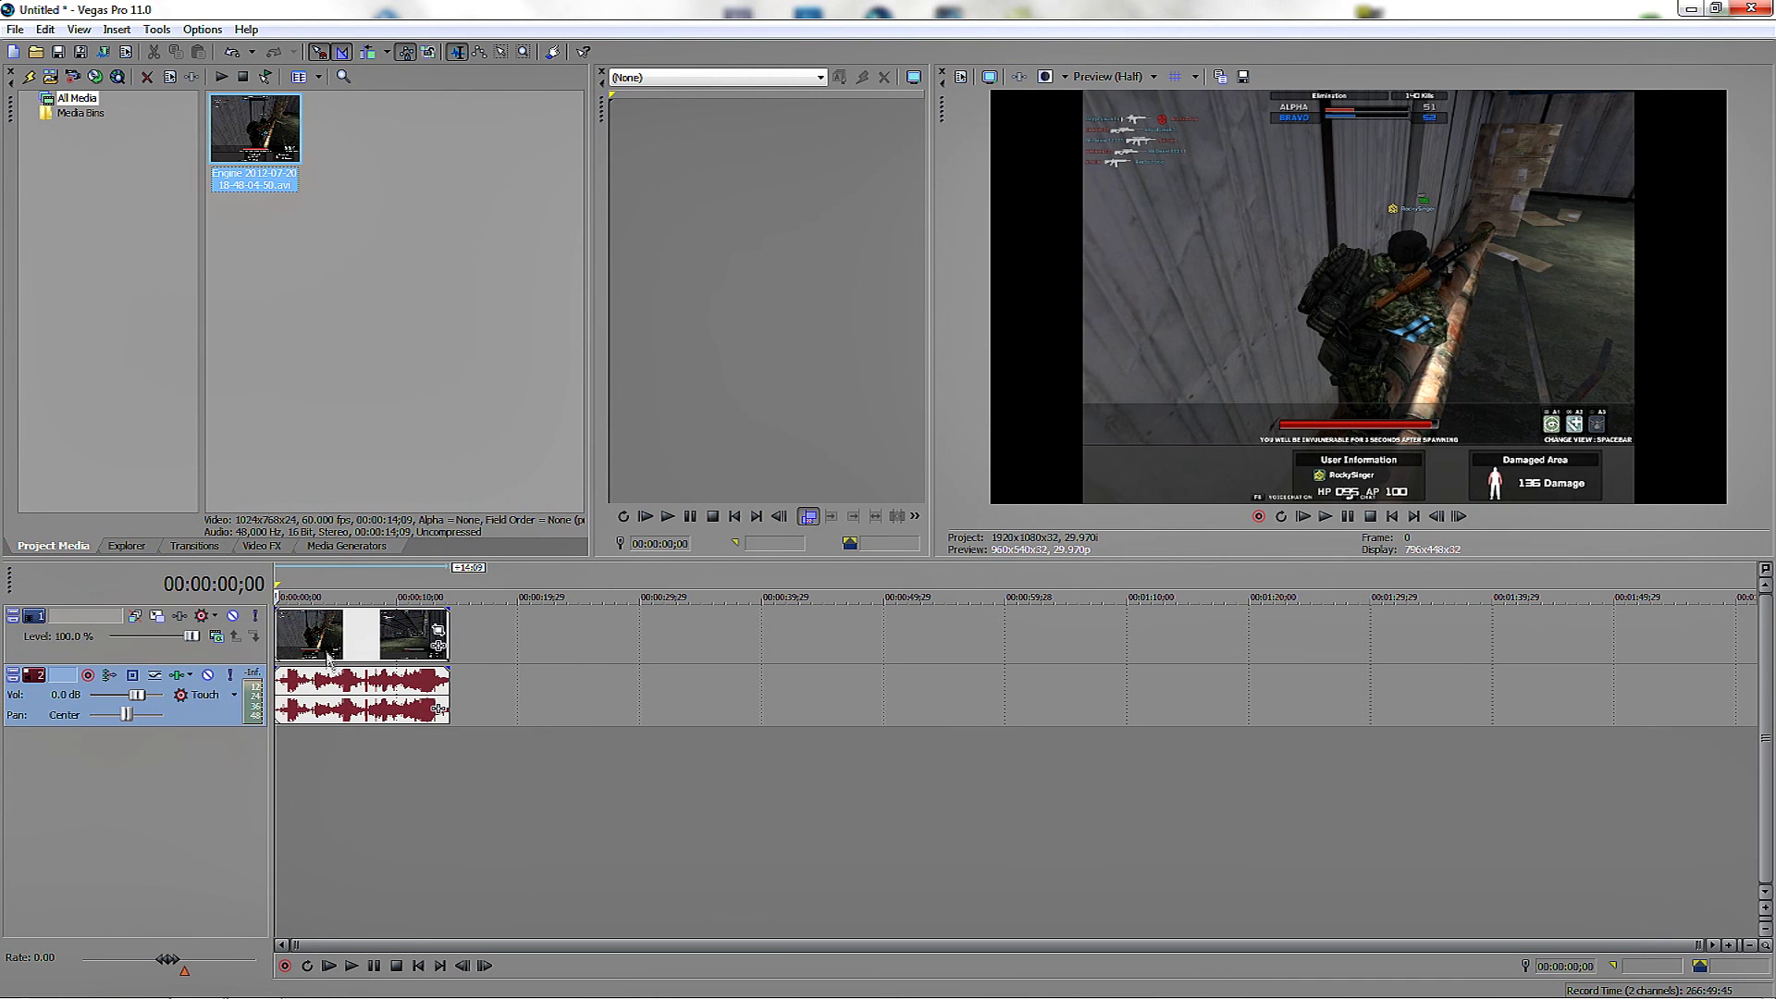
# - Scrub the playhead through the clip from 00:00:07;20 to 00:00:09;02
pyautogui.click(368, 820)
pyautogui.scroll(6, 368, 820)
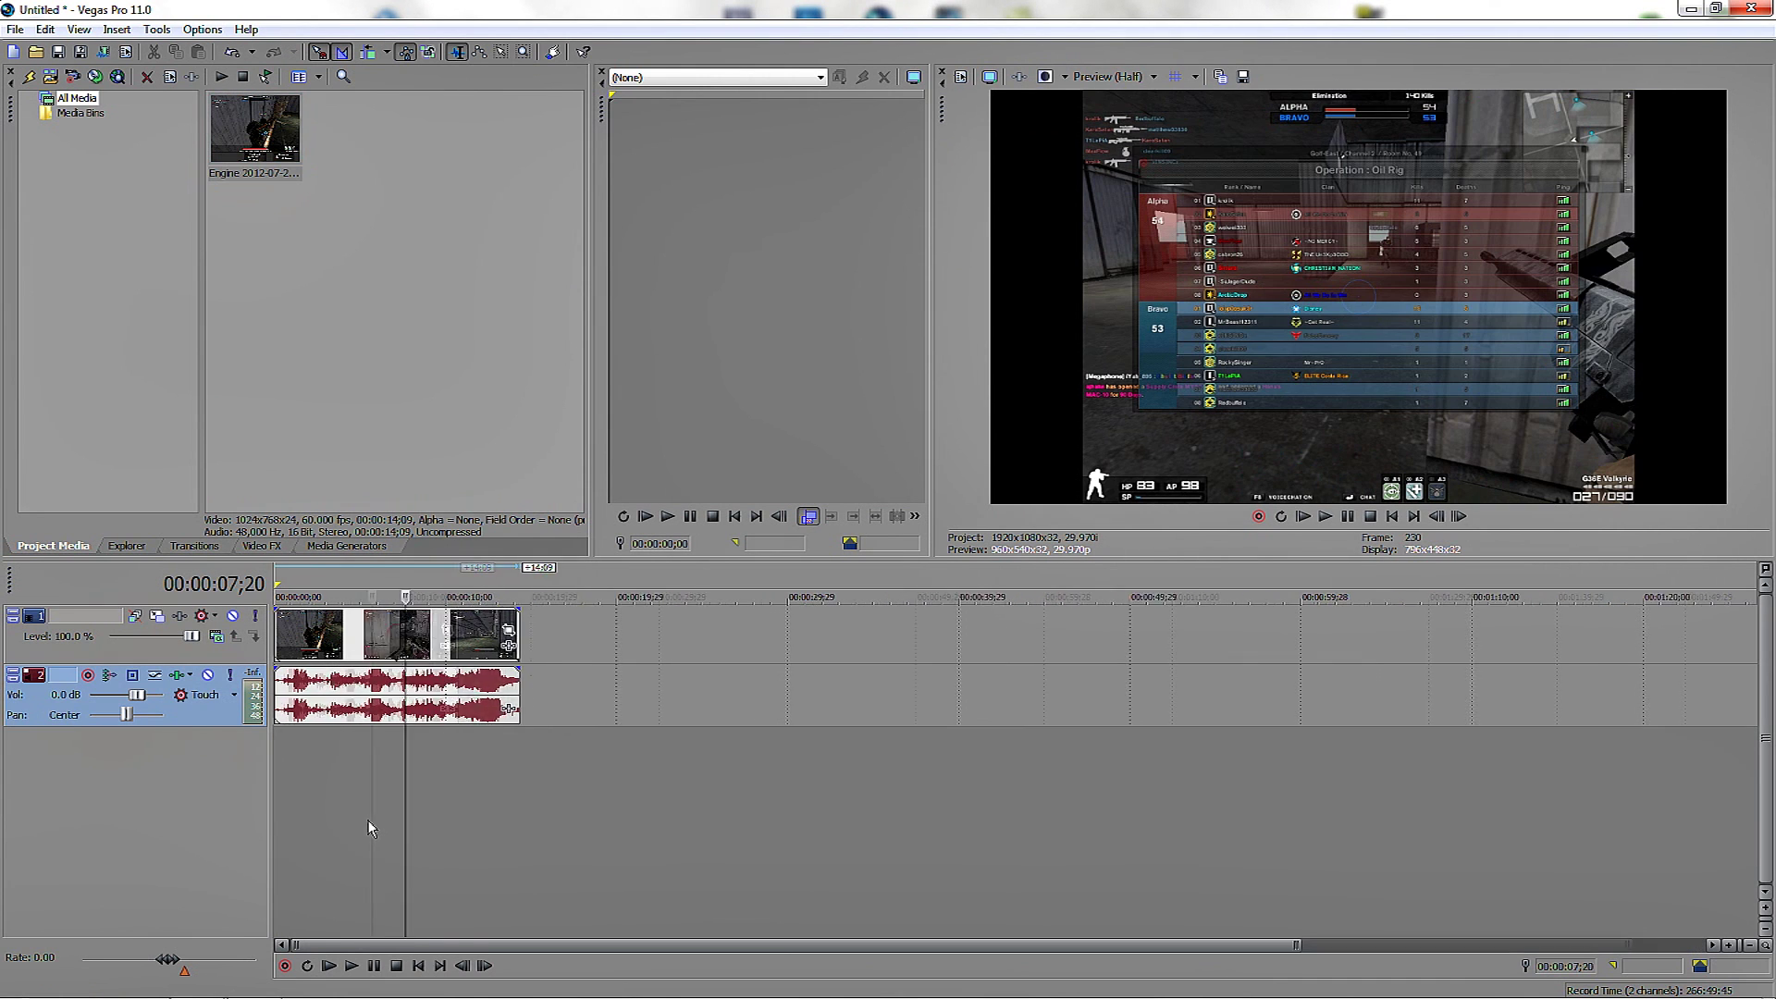
pyautogui.scroll(-3, 398, 817)
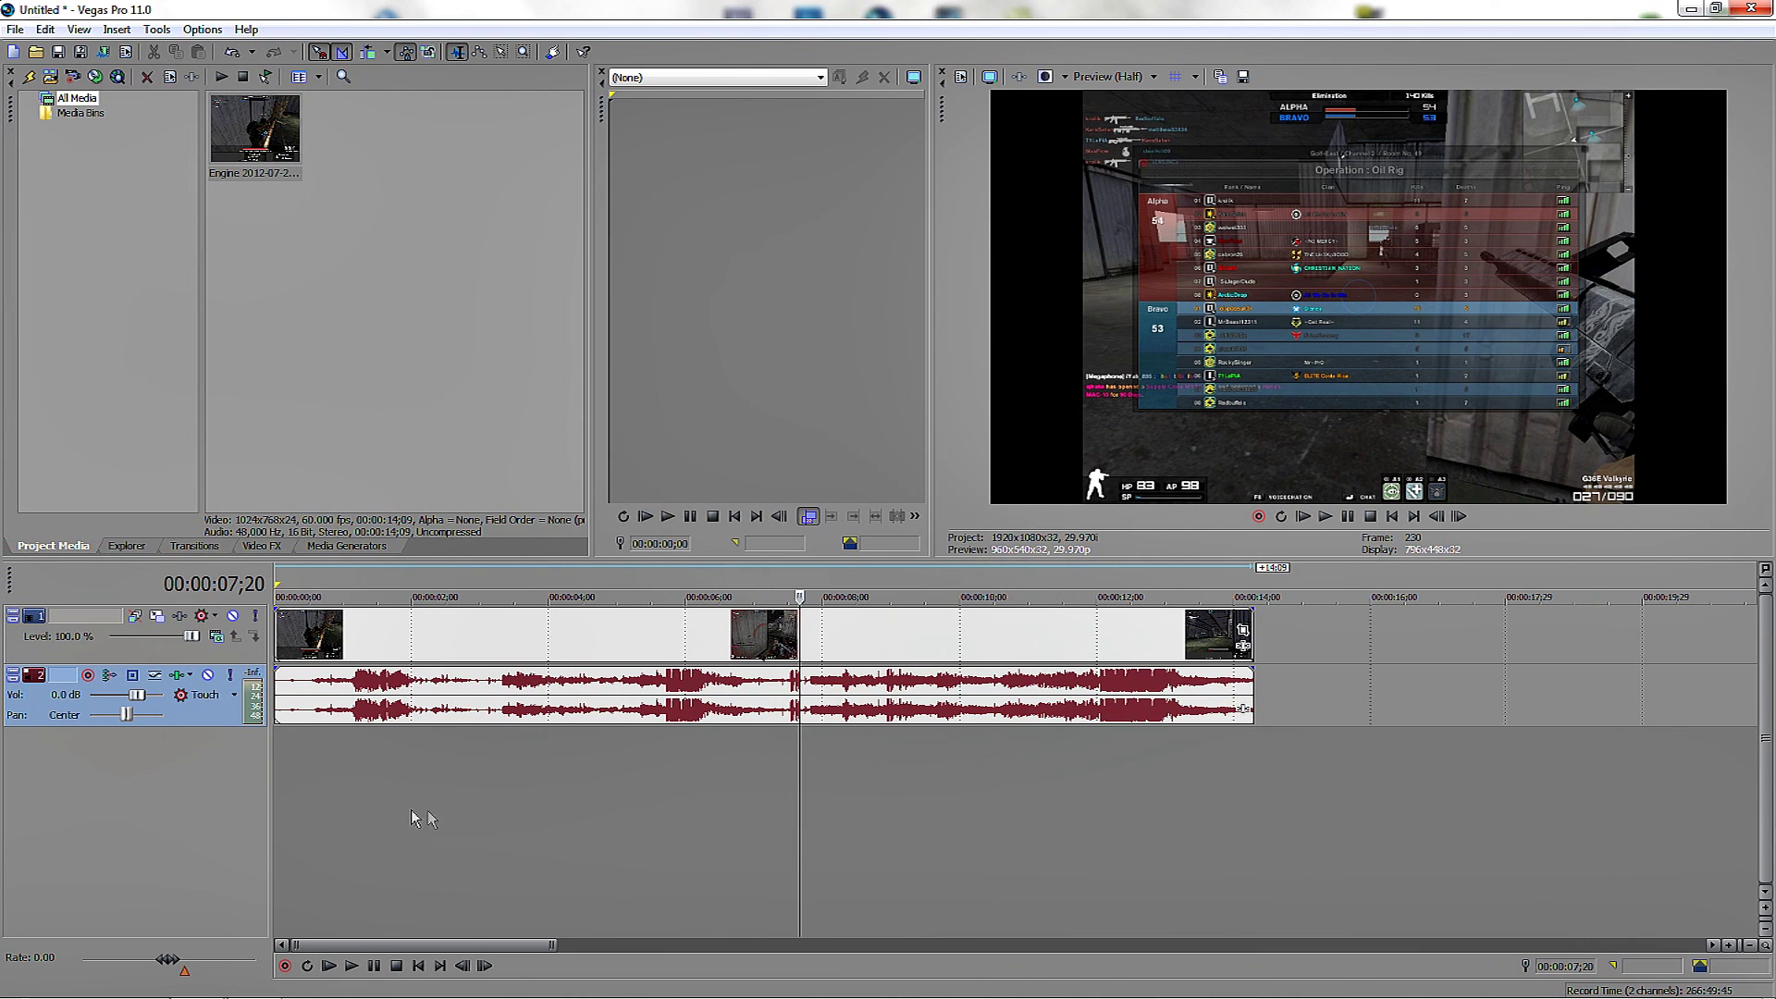
pyautogui.moveTo(799, 862); pyautogui.dragTo(894, 856)
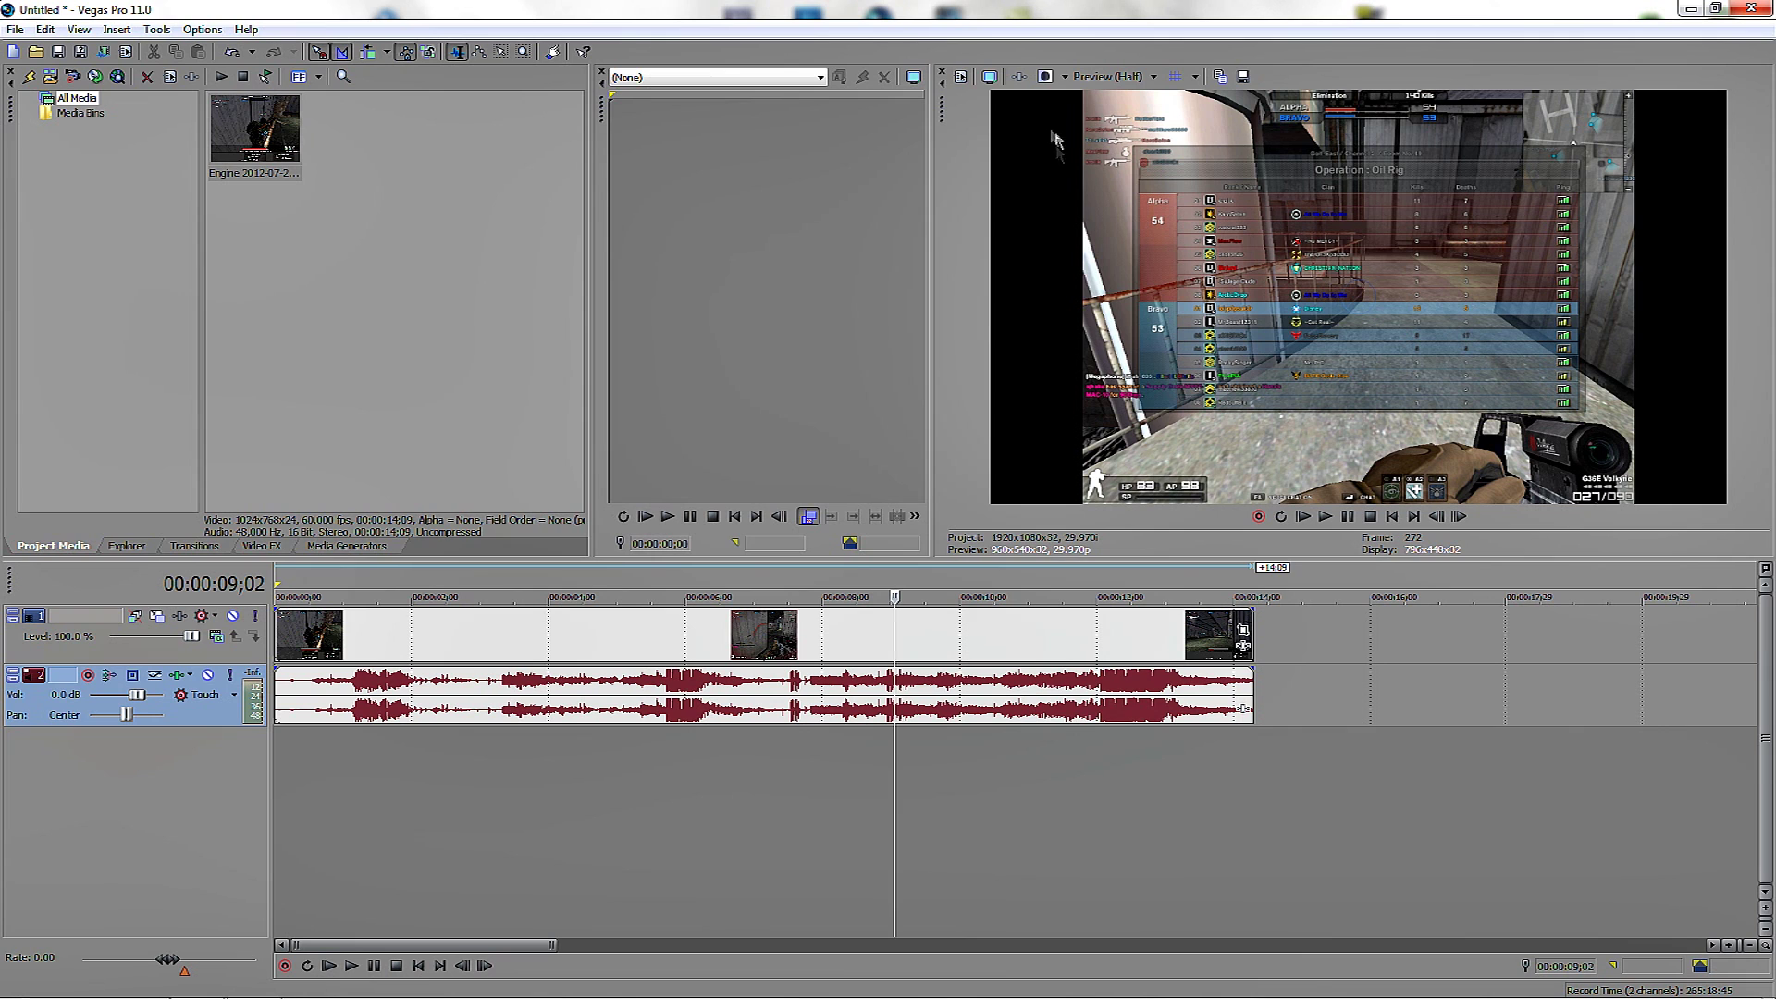
# - Toggle Maintain aspect ratio off and back on in the gameplay clip's Properties, then confirm
pyautogui.rightClick(904, 649)
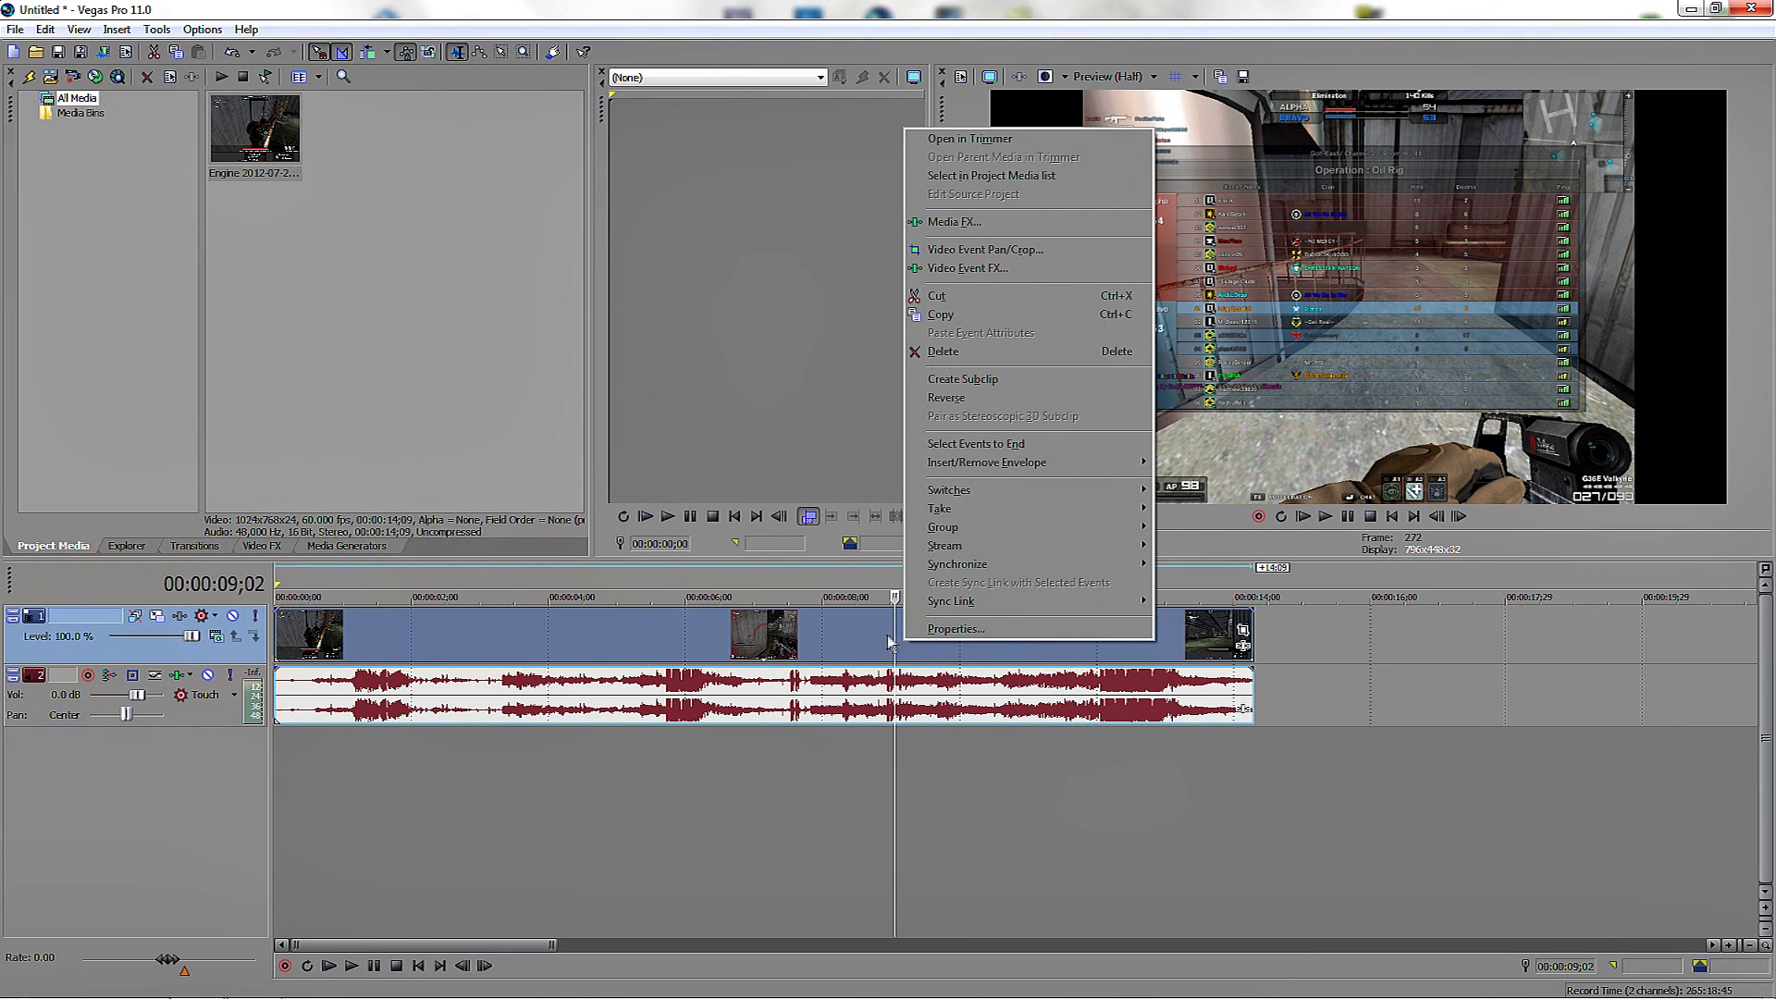
pyautogui.click(953, 629)
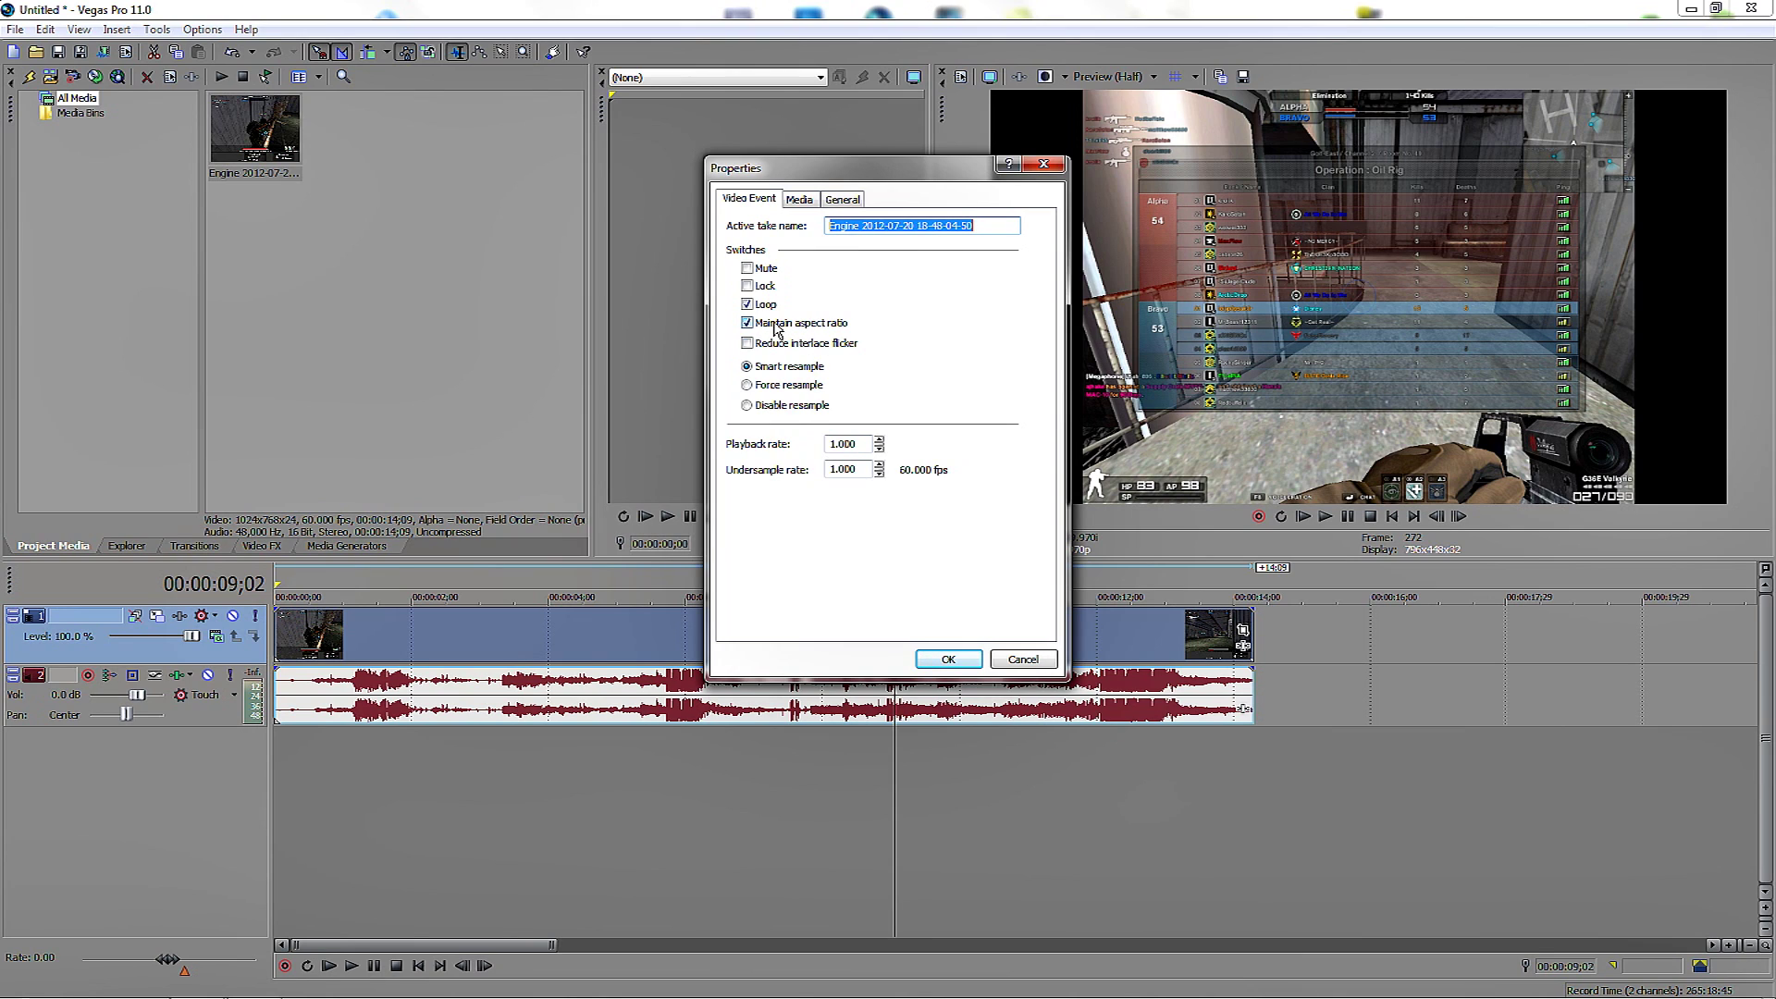
pyautogui.click(752, 326)
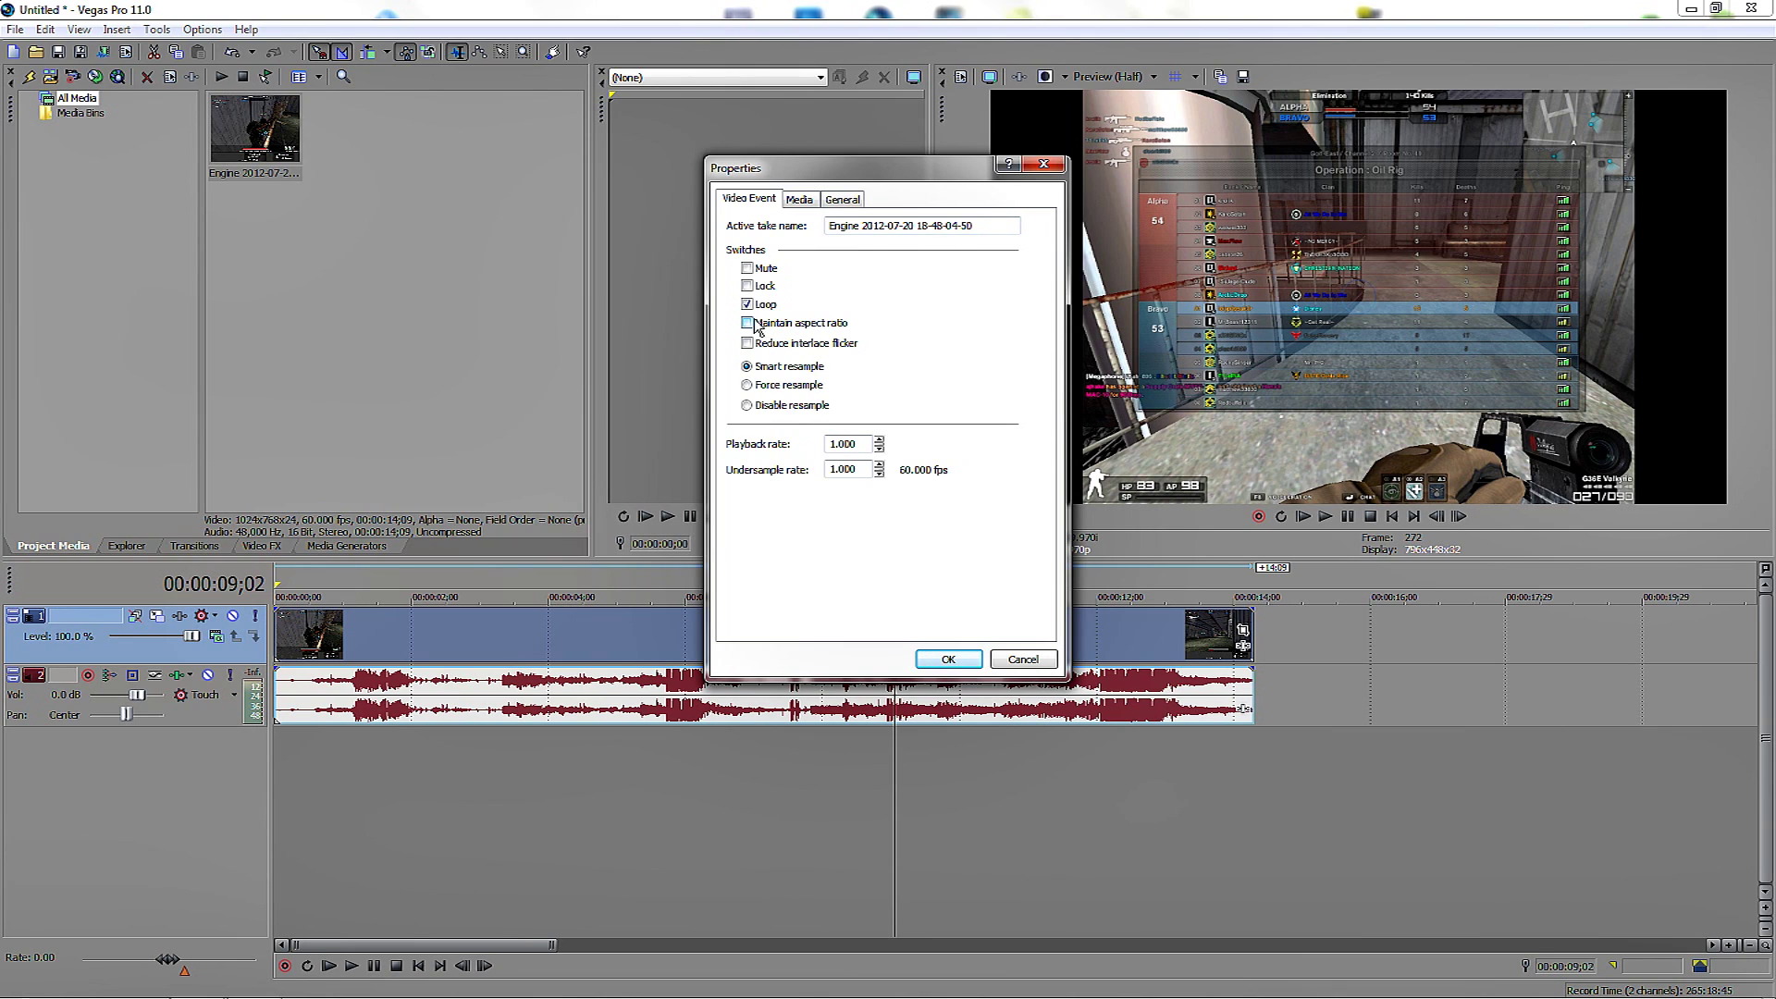
pyautogui.click(755, 327)
pyautogui.click(951, 659)
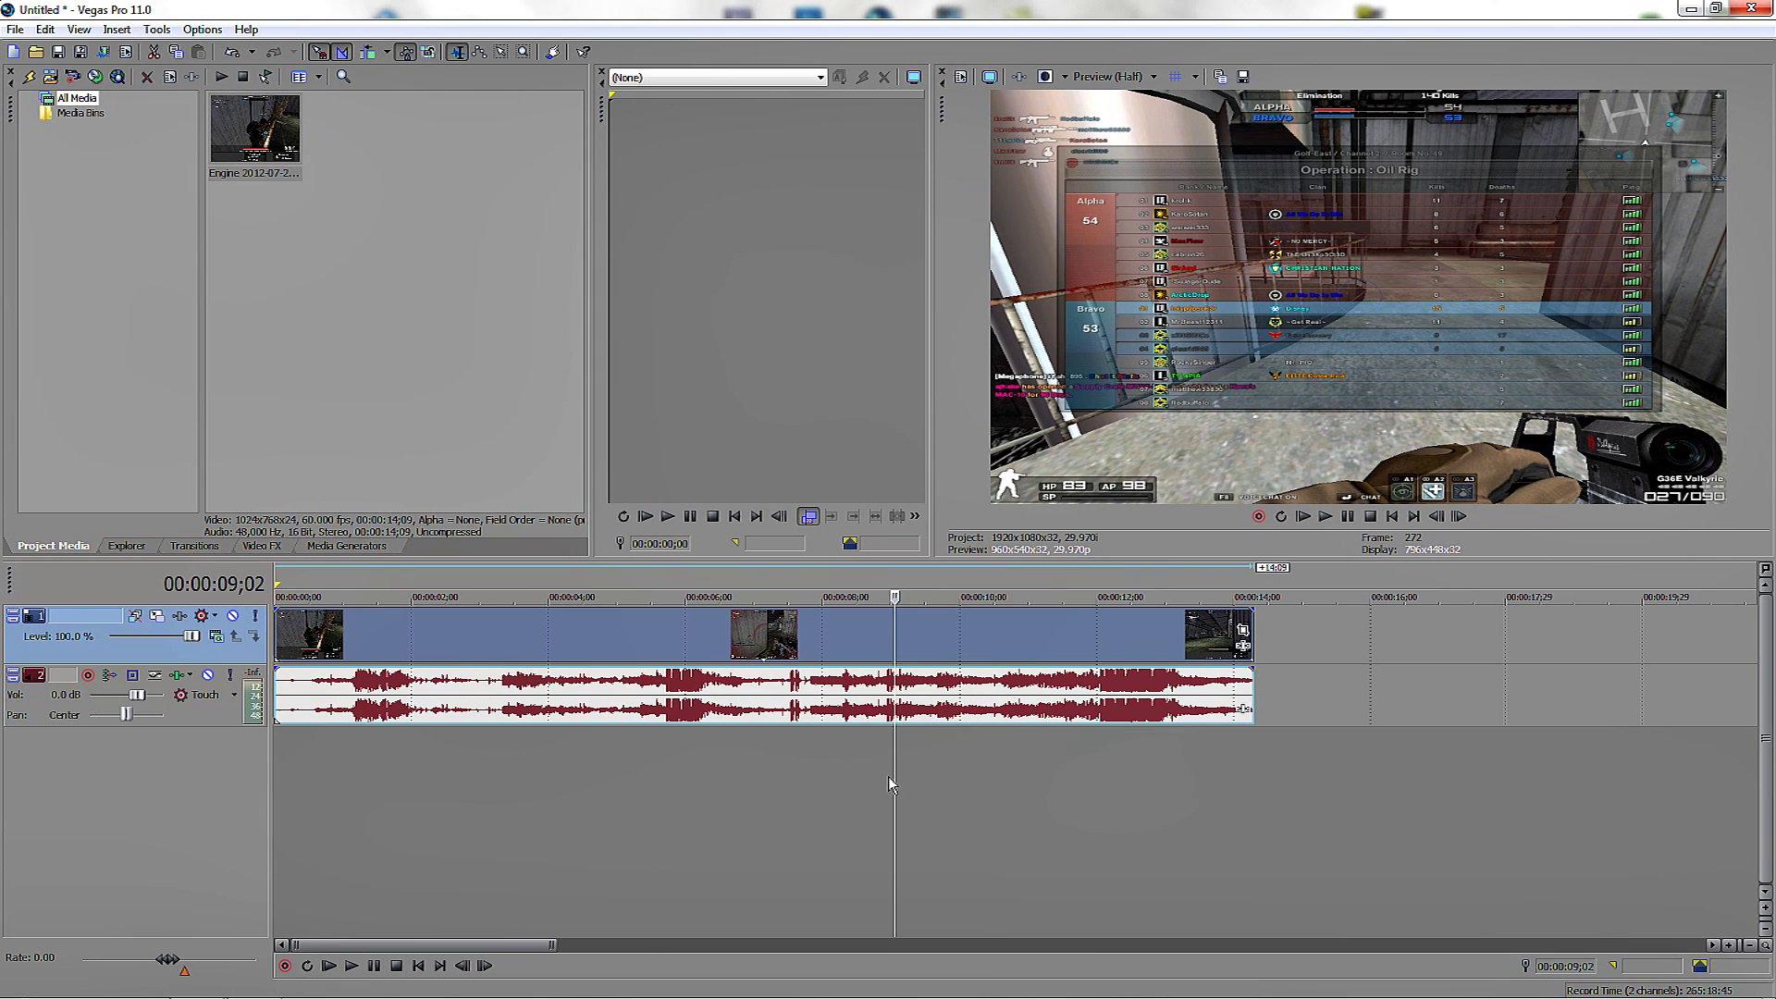
# - Scrub playback back to about 00:00:08;29, where the in-game scoreboard shows
pyautogui.moveTo(894, 775)
pyautogui.mouseDown()
pyautogui.moveTo(743, 795)
pyautogui.moveTo(985, 791)
pyautogui.moveTo(889, 792)
pyautogui.mouseUp()
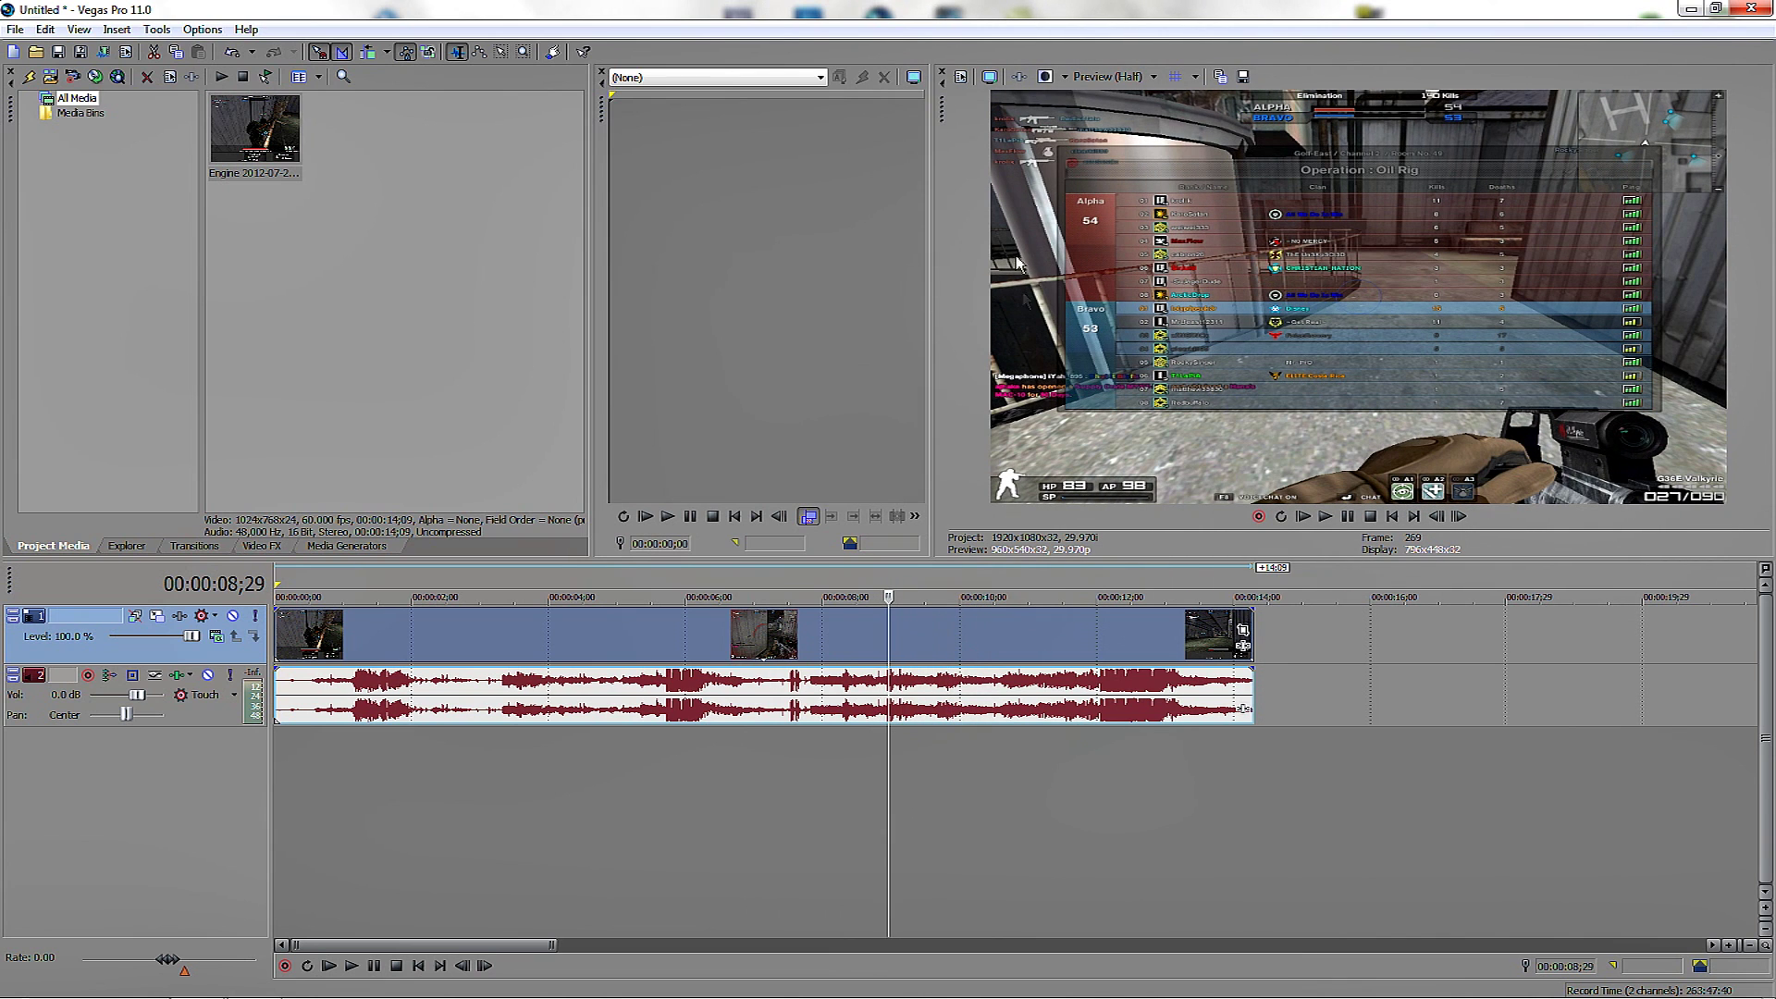
# - Add Sony Sharpen followed by Sony Unsharp Mask to the gameplay clip's Event FX
pyautogui.click(1242, 645)
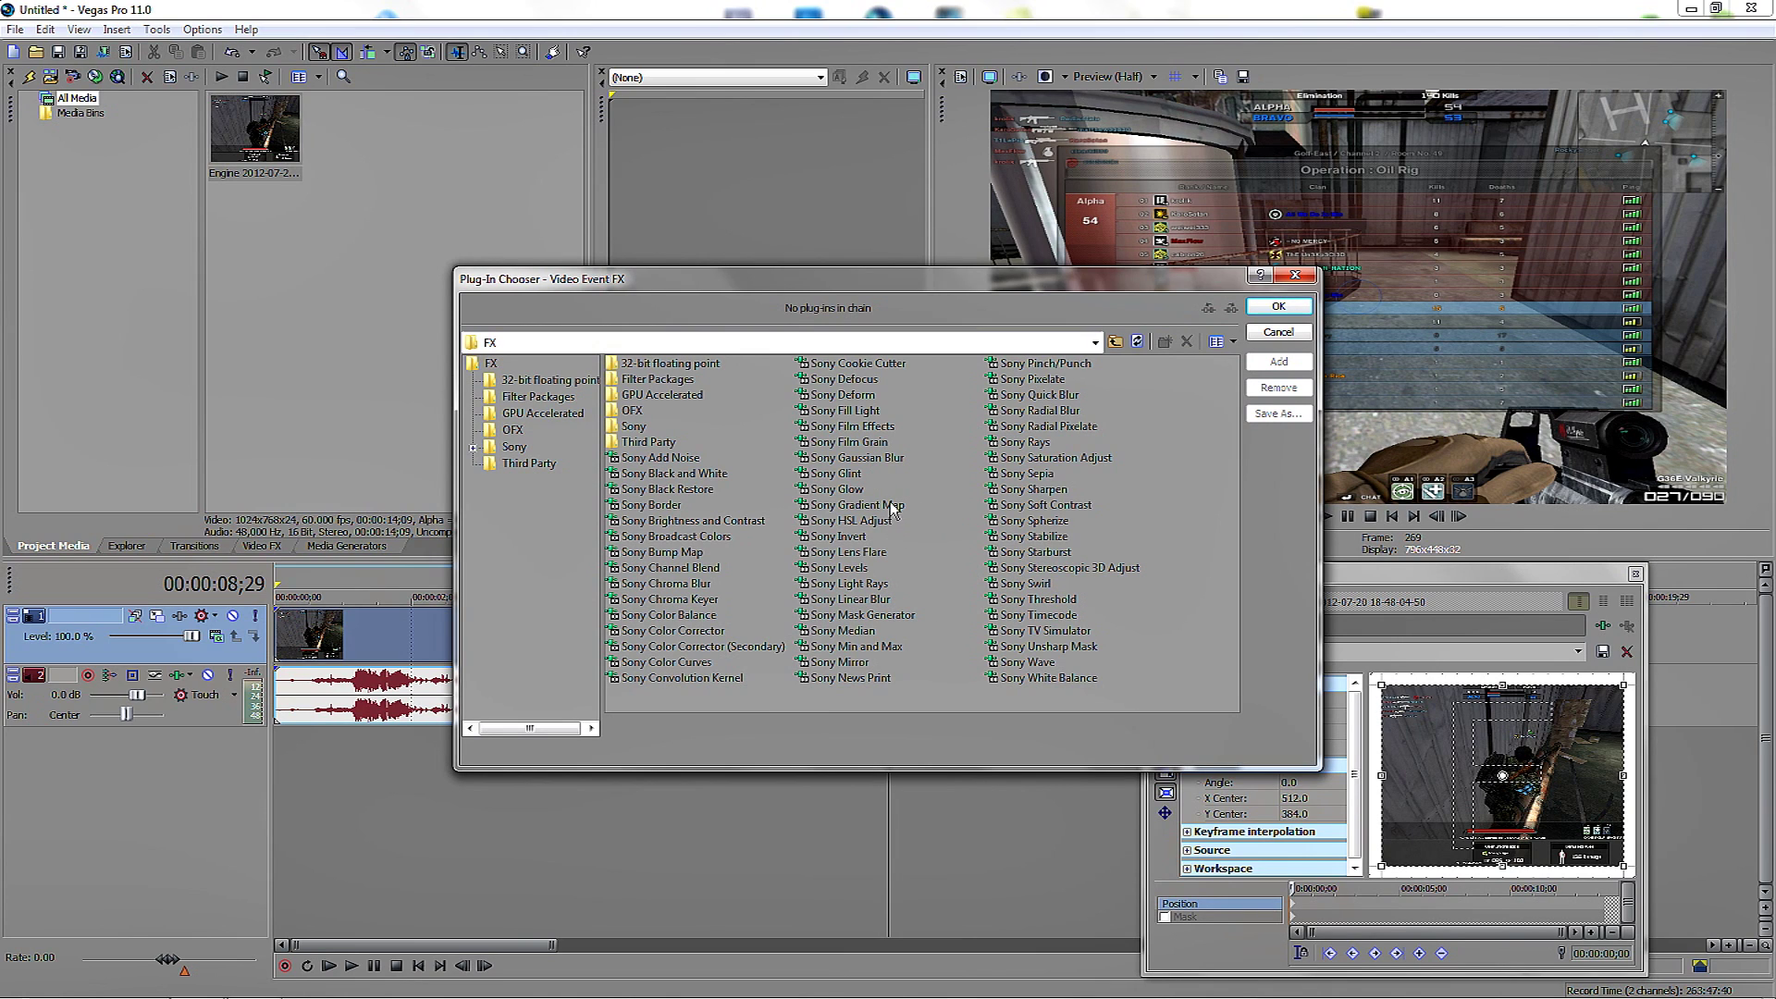
pyautogui.doubleClick(1032, 490)
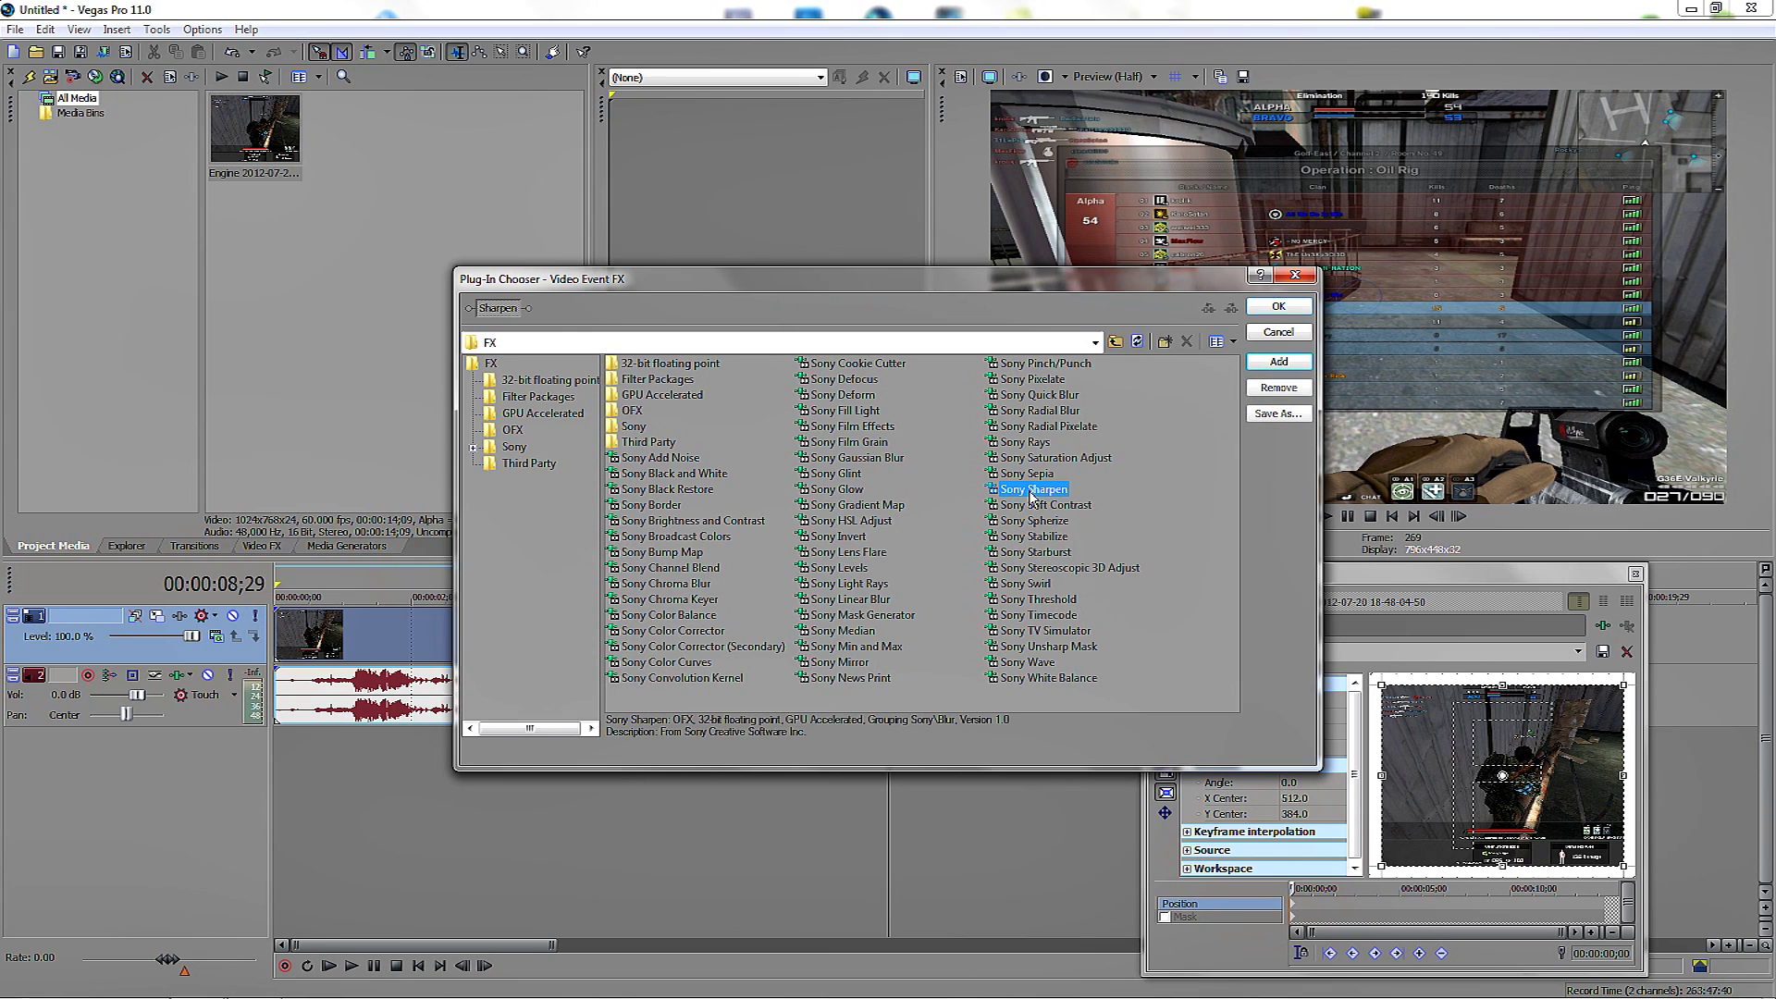
pyautogui.doubleClick(1052, 648)
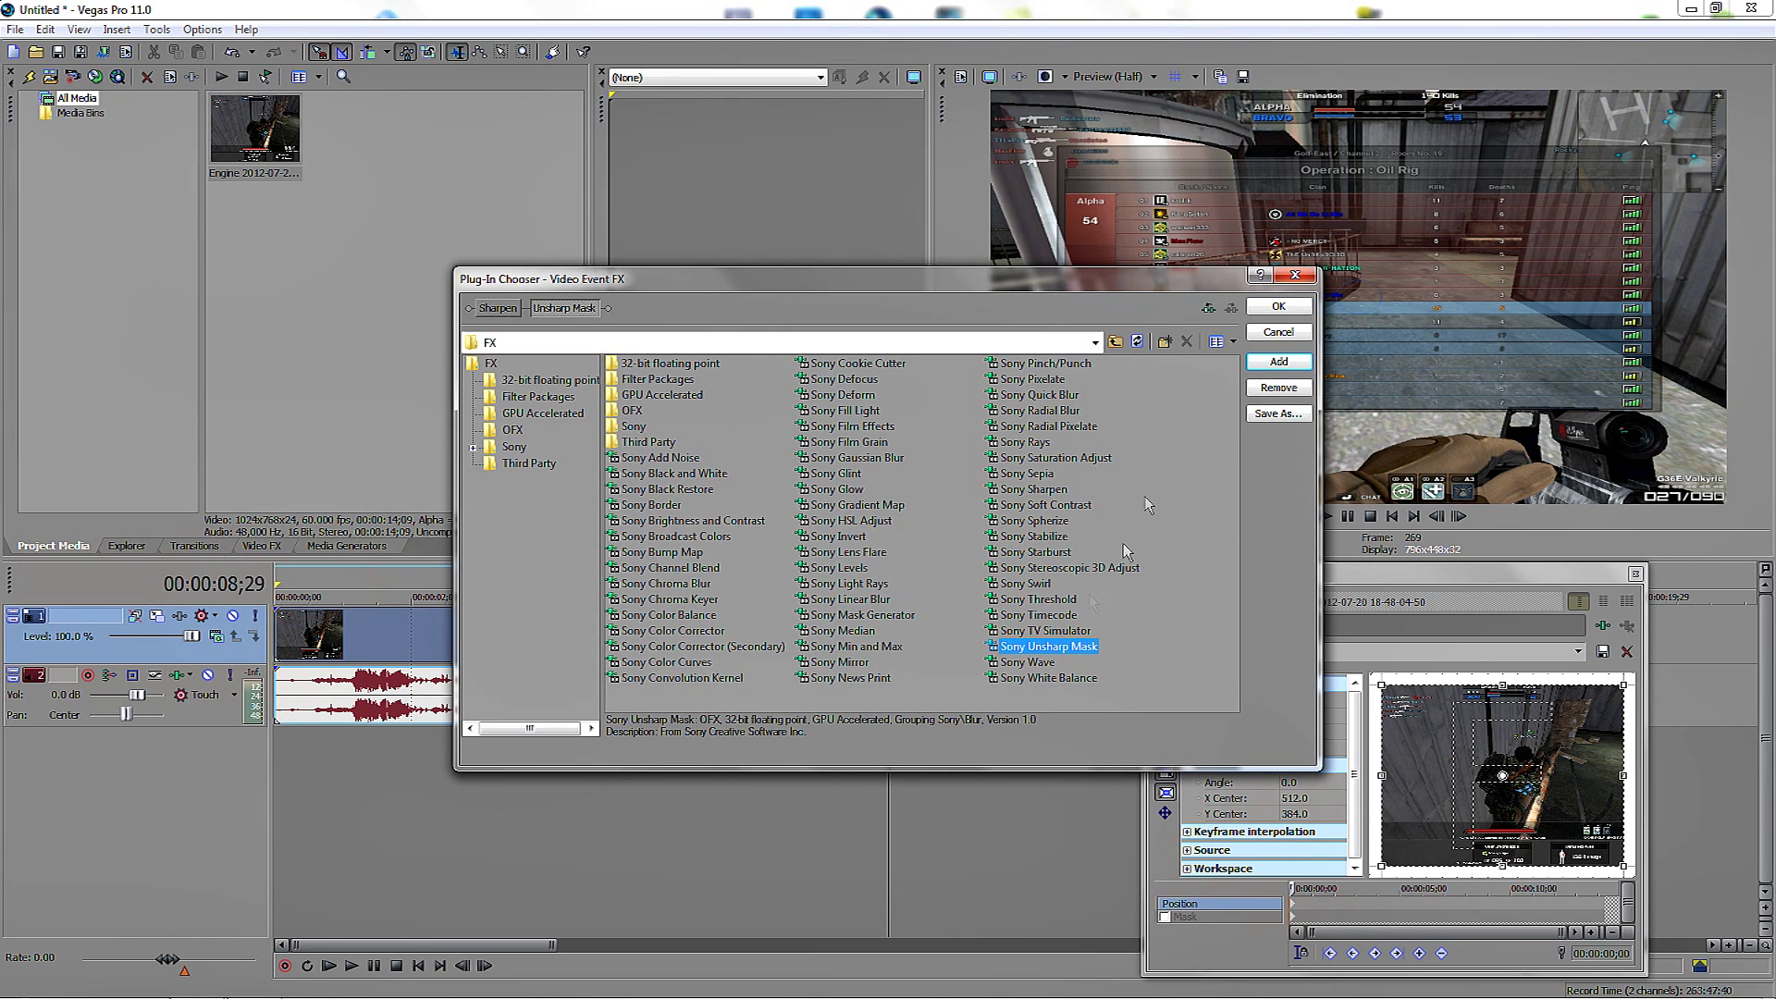
pyautogui.click(1276, 307)
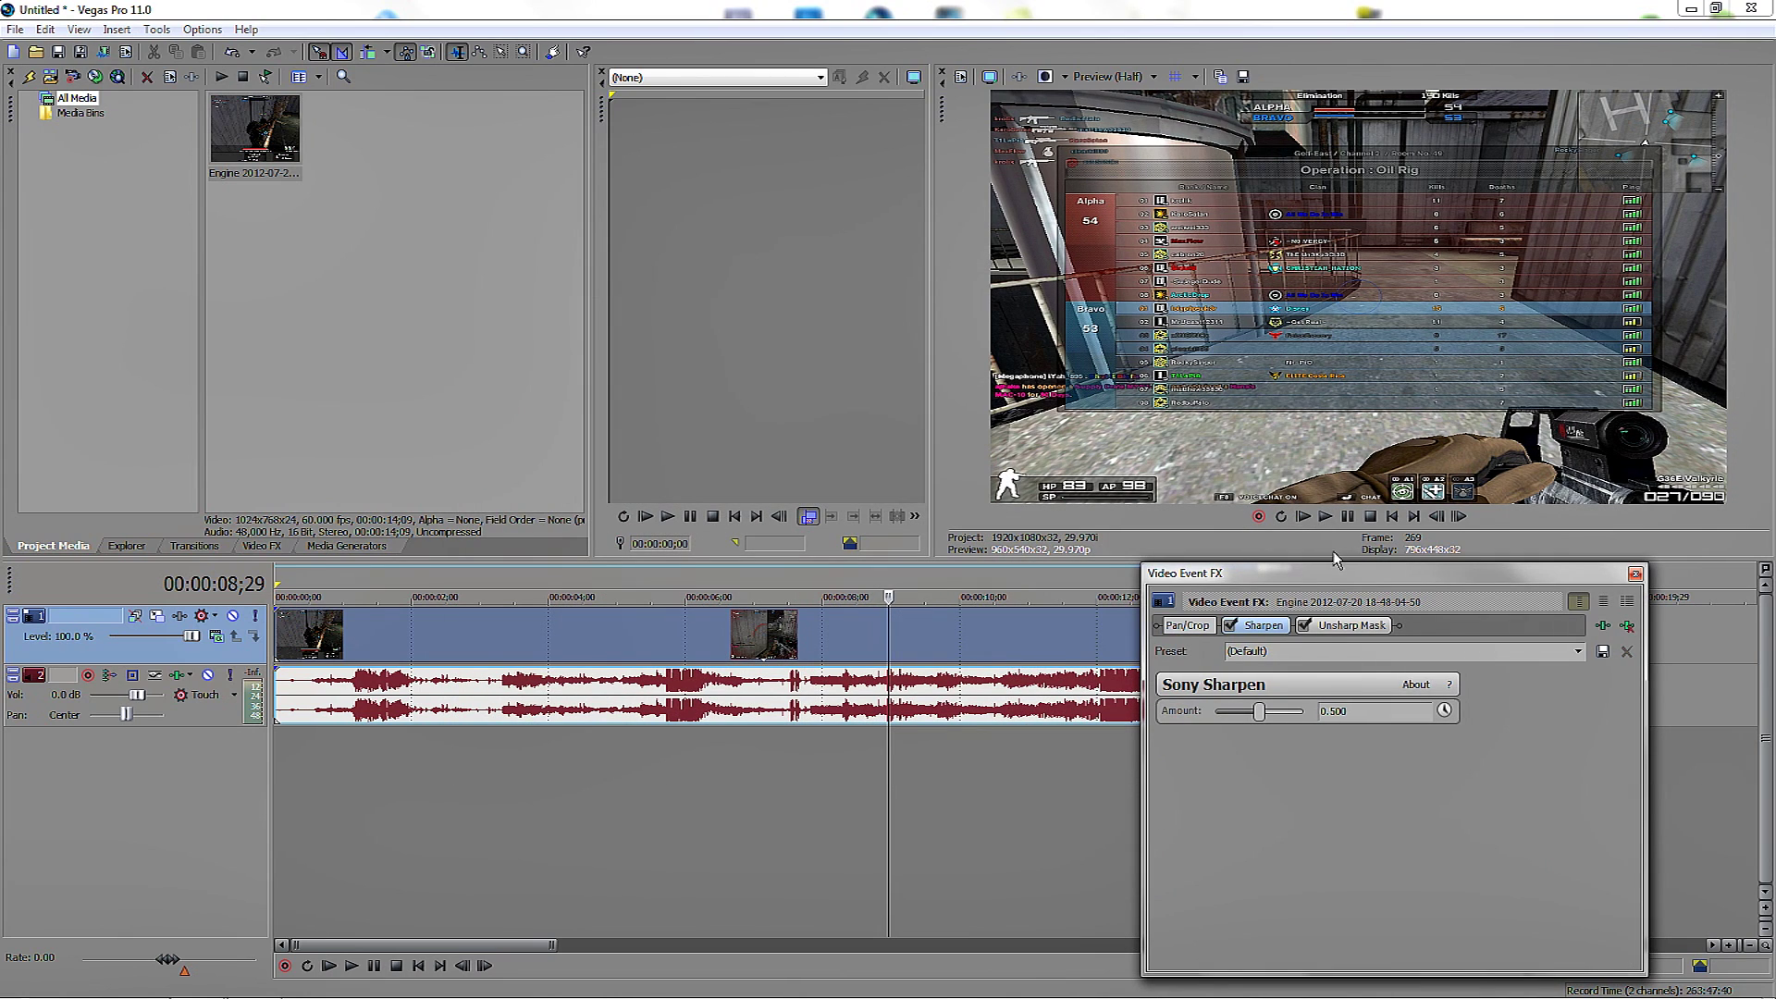
# - Lower Sharpen amount to 0.250 and set Unsharp Mask amount and radius to 0.200
pyautogui.moveTo(1335, 575); pyautogui.dragTo(685, 499)
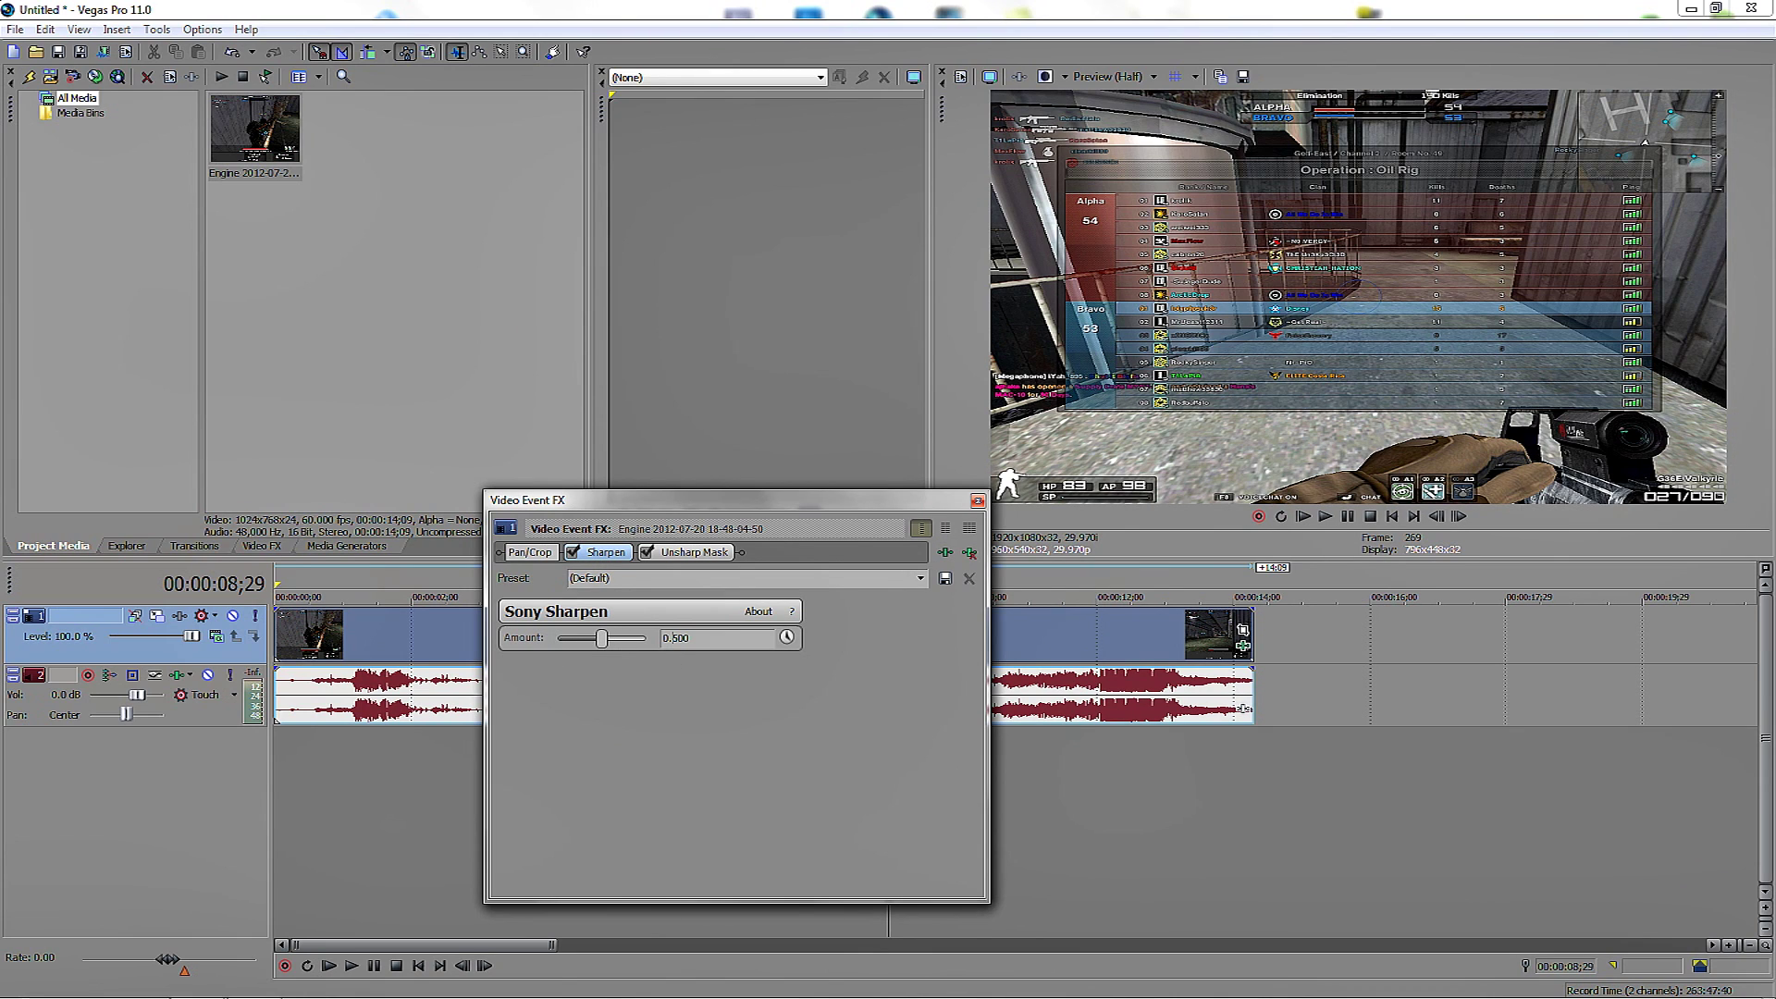
pyautogui.moveTo(602, 639); pyautogui.dragTo(579, 638)
pyautogui.click(685, 553)
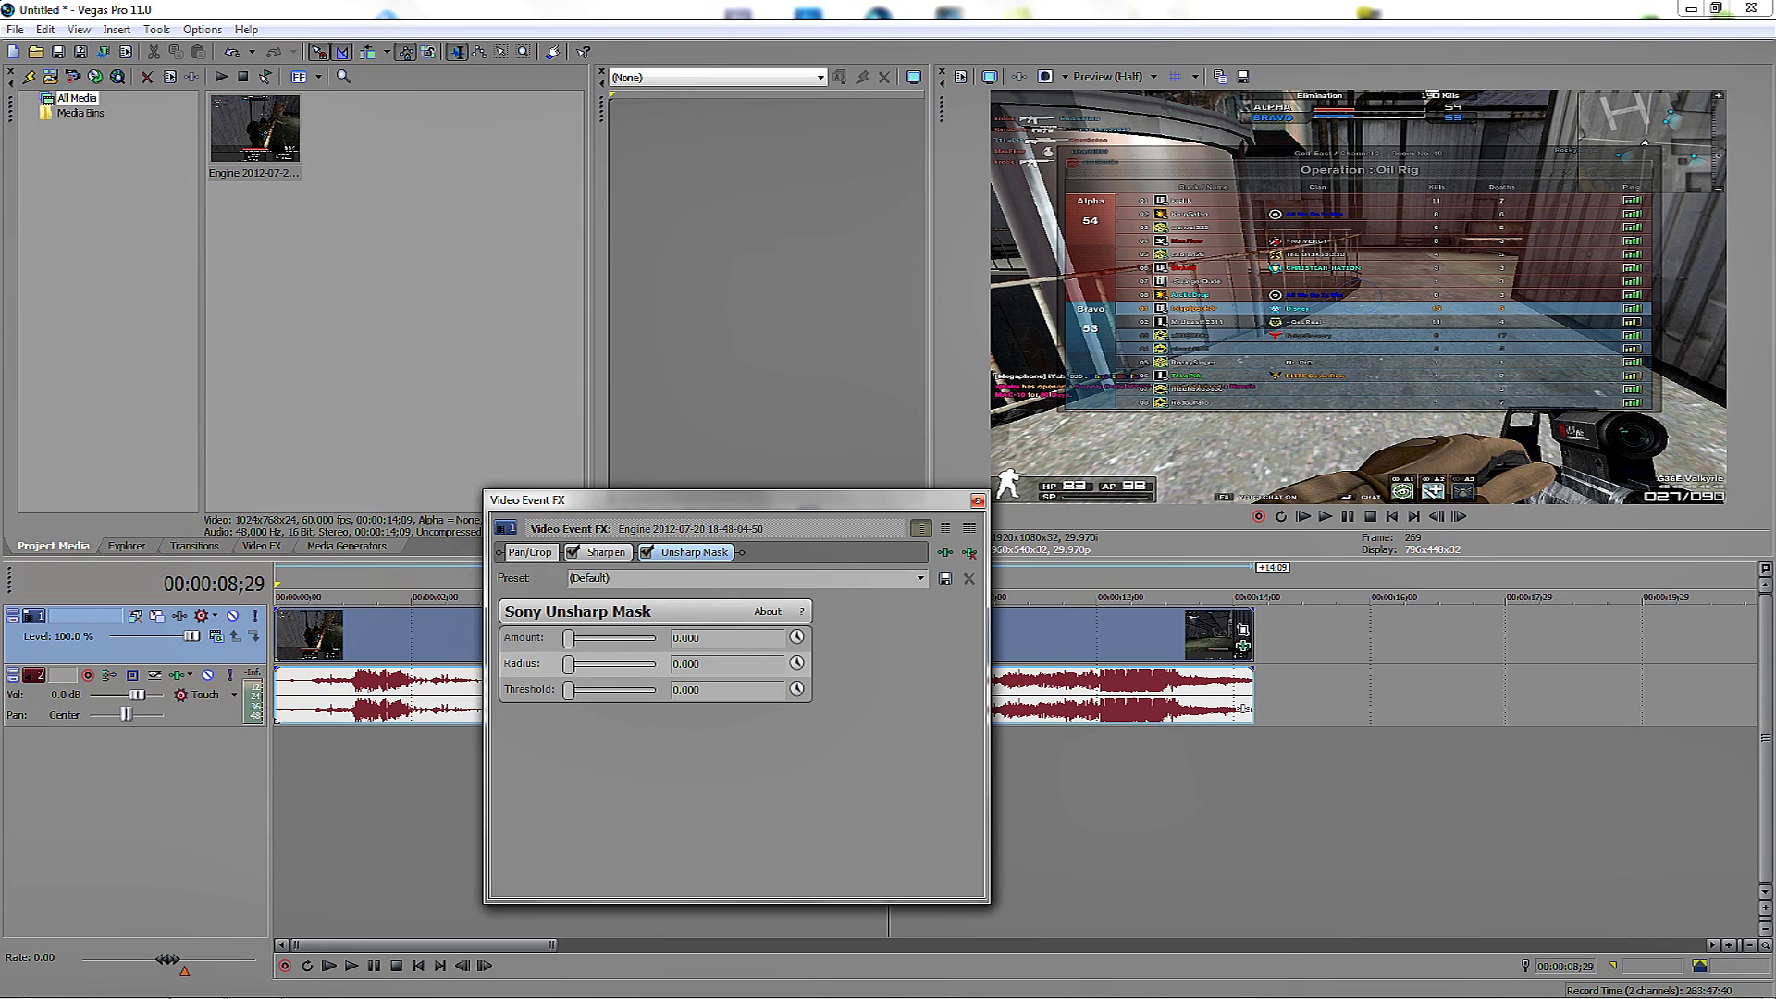
pyautogui.press('Return')
pyautogui.press('Return')
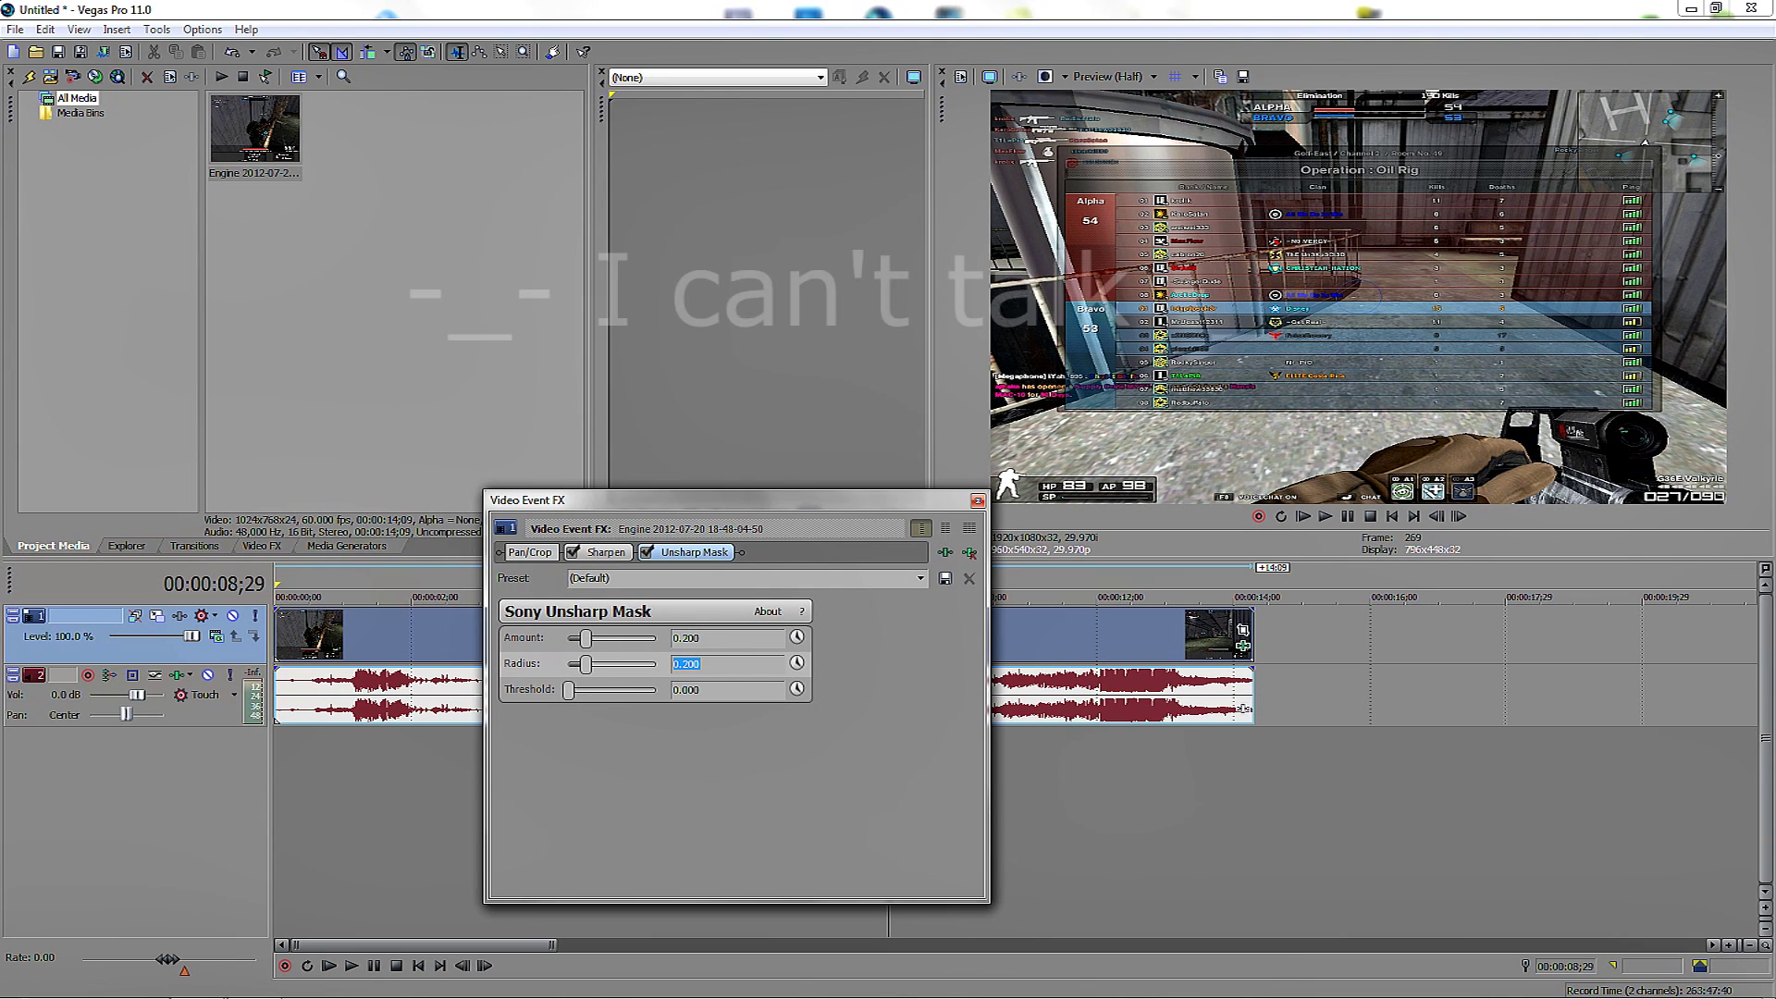
# - At about 00:00:09;20, toggle both effects off and back on to compare, then close the FX window
pyautogui.moveTo(879, 505); pyautogui.dragTo(701, 506)
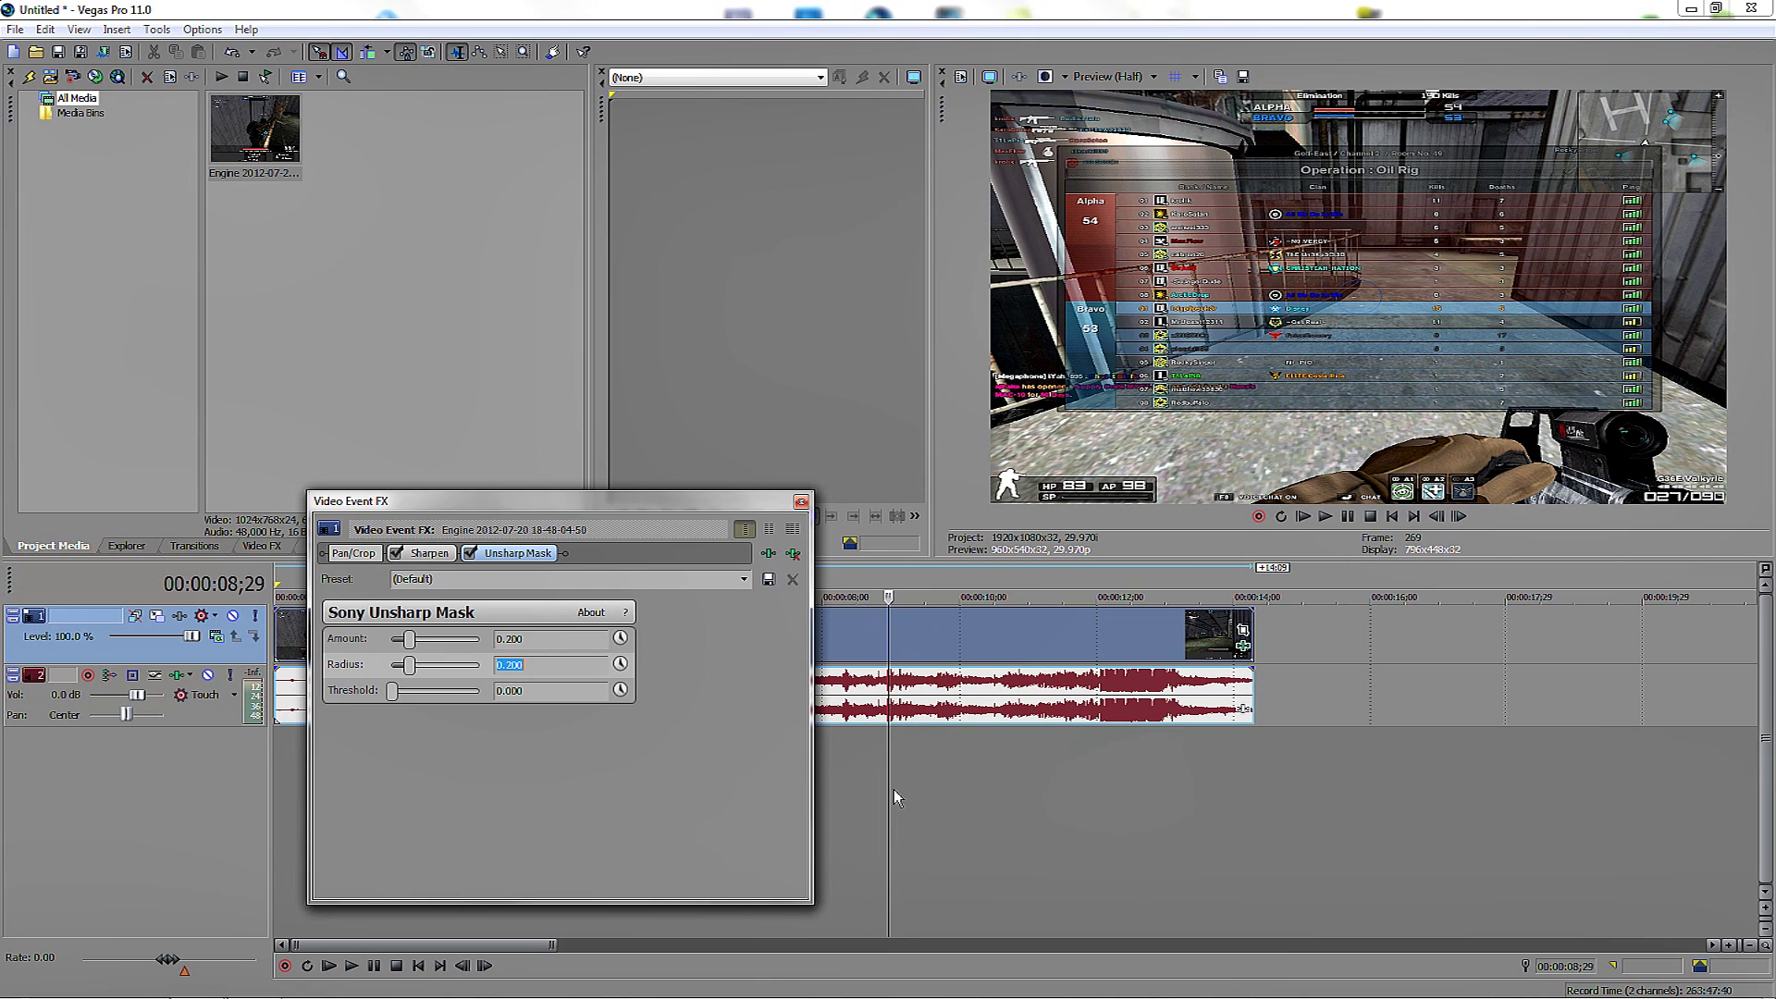
pyautogui.moveTo(892, 792); pyautogui.dragTo(937, 798)
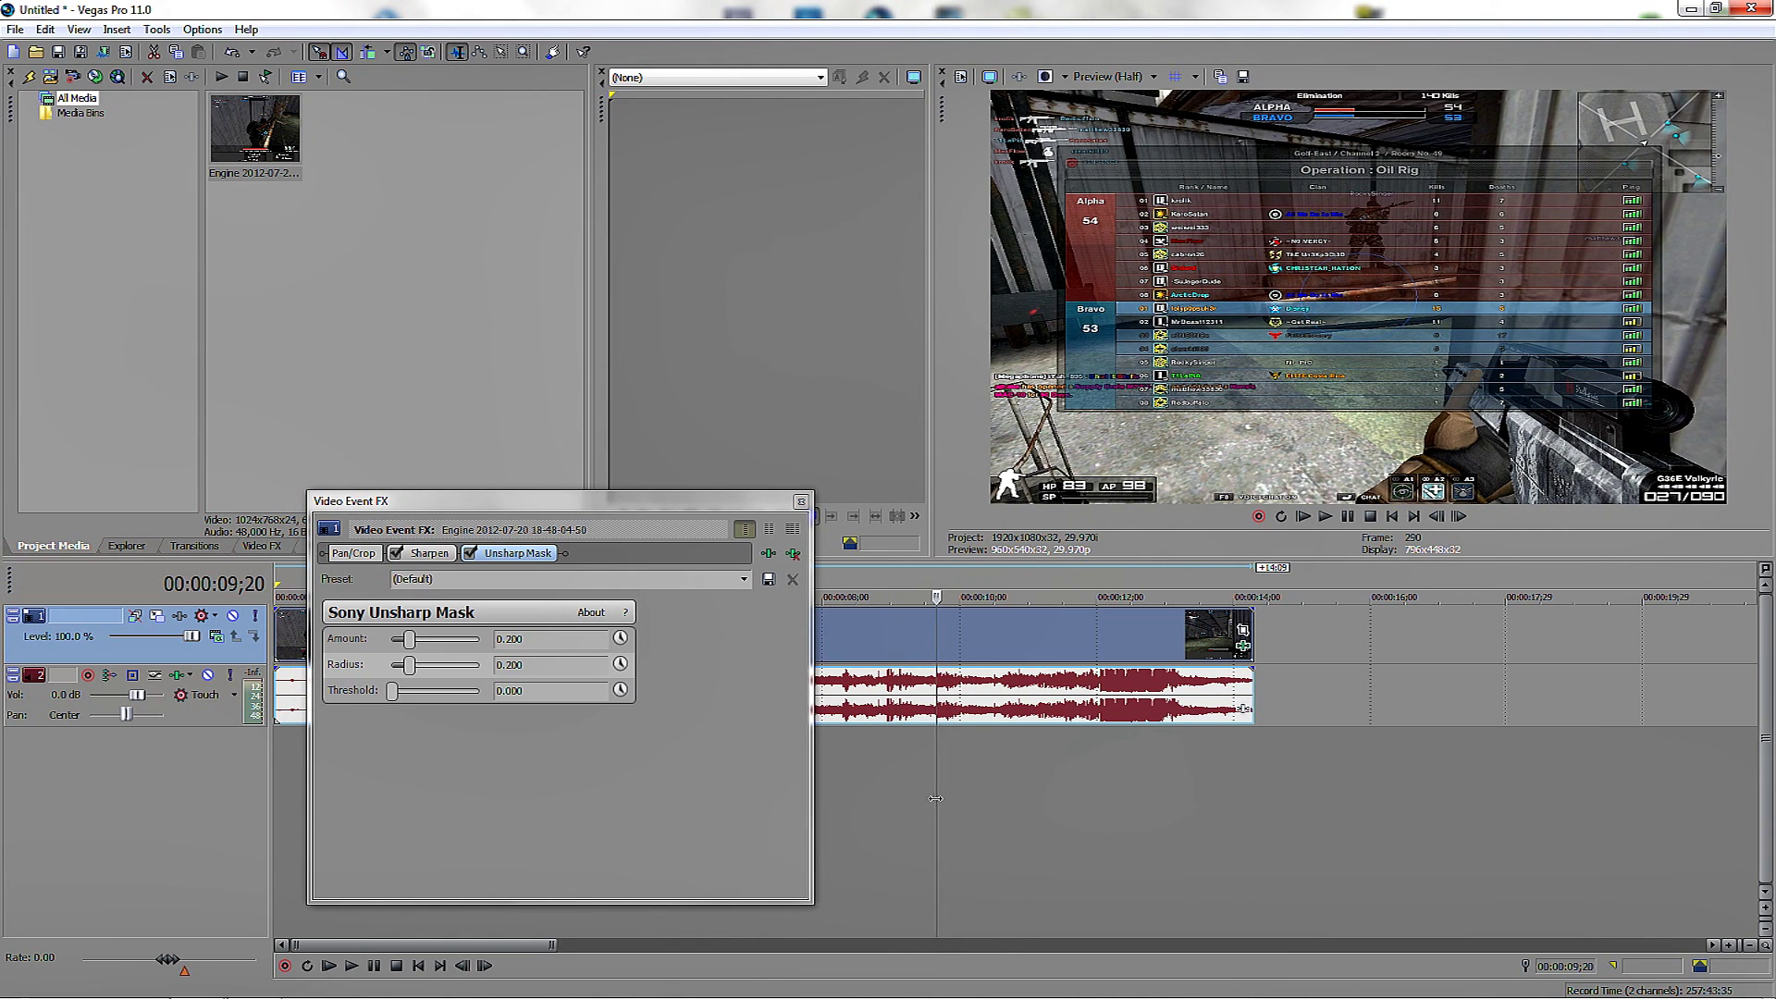
pyautogui.click(430, 557)
pyautogui.click(428, 555)
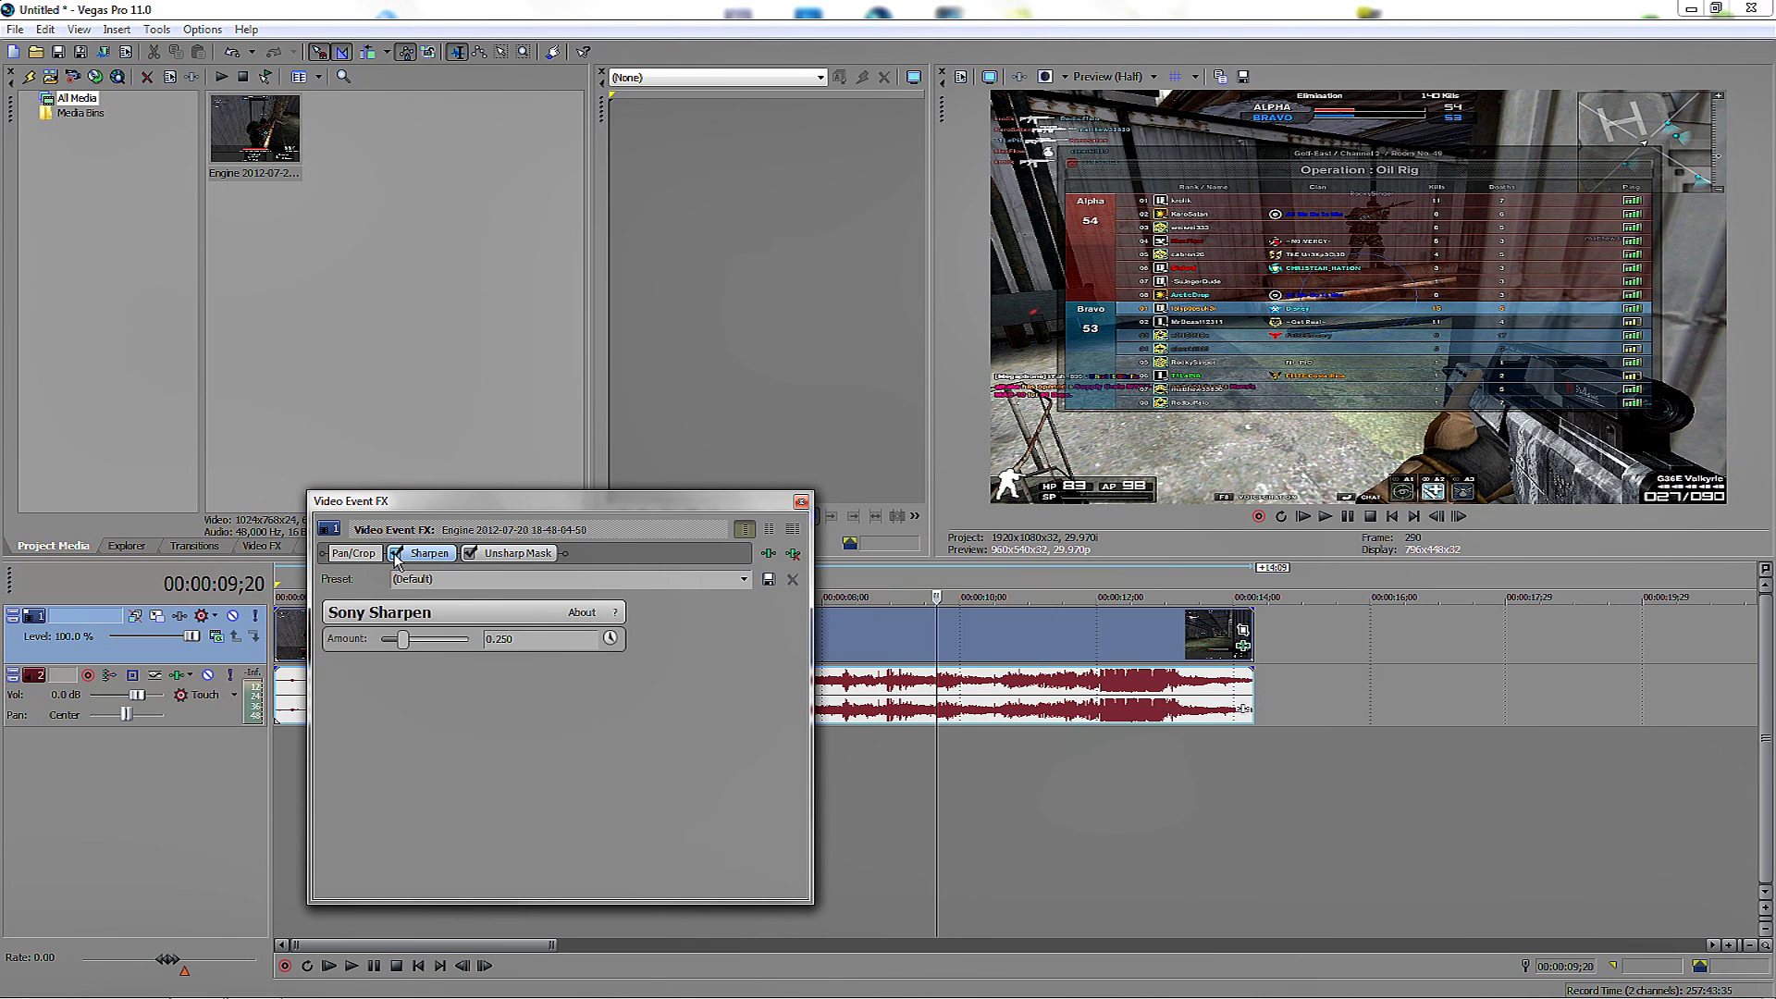
pyautogui.click(396, 554)
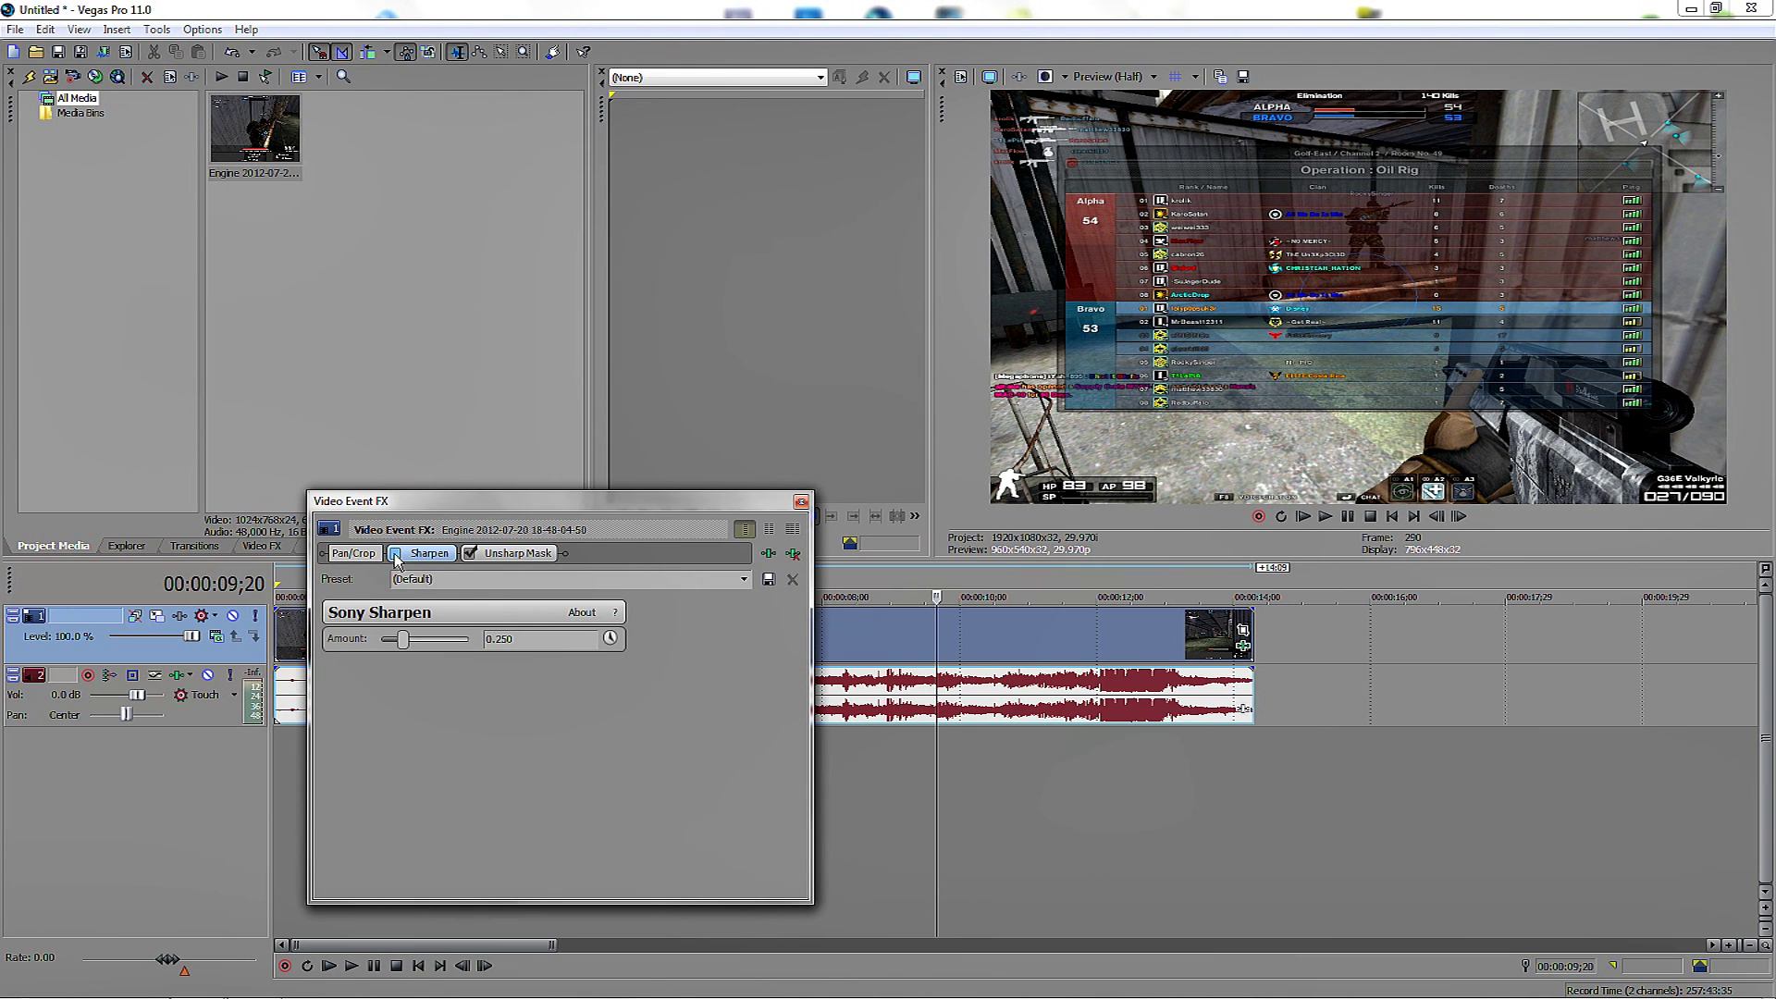
pyautogui.click(470, 553)
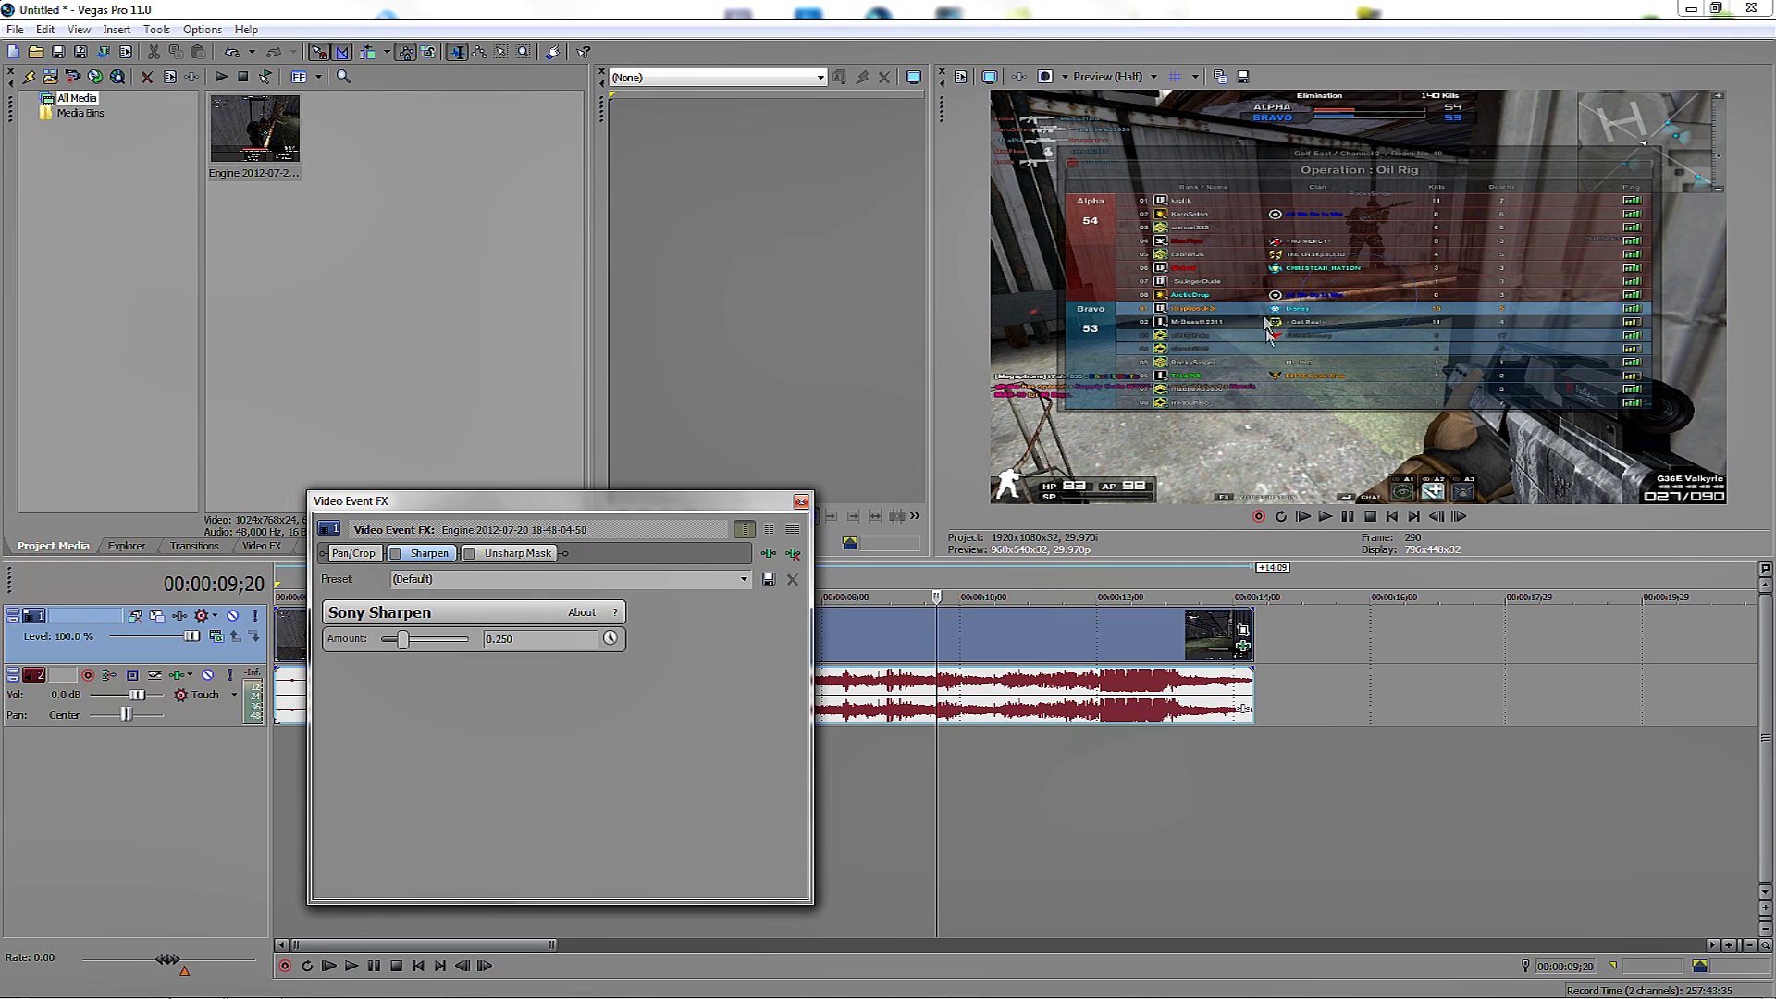
pyautogui.click(396, 554)
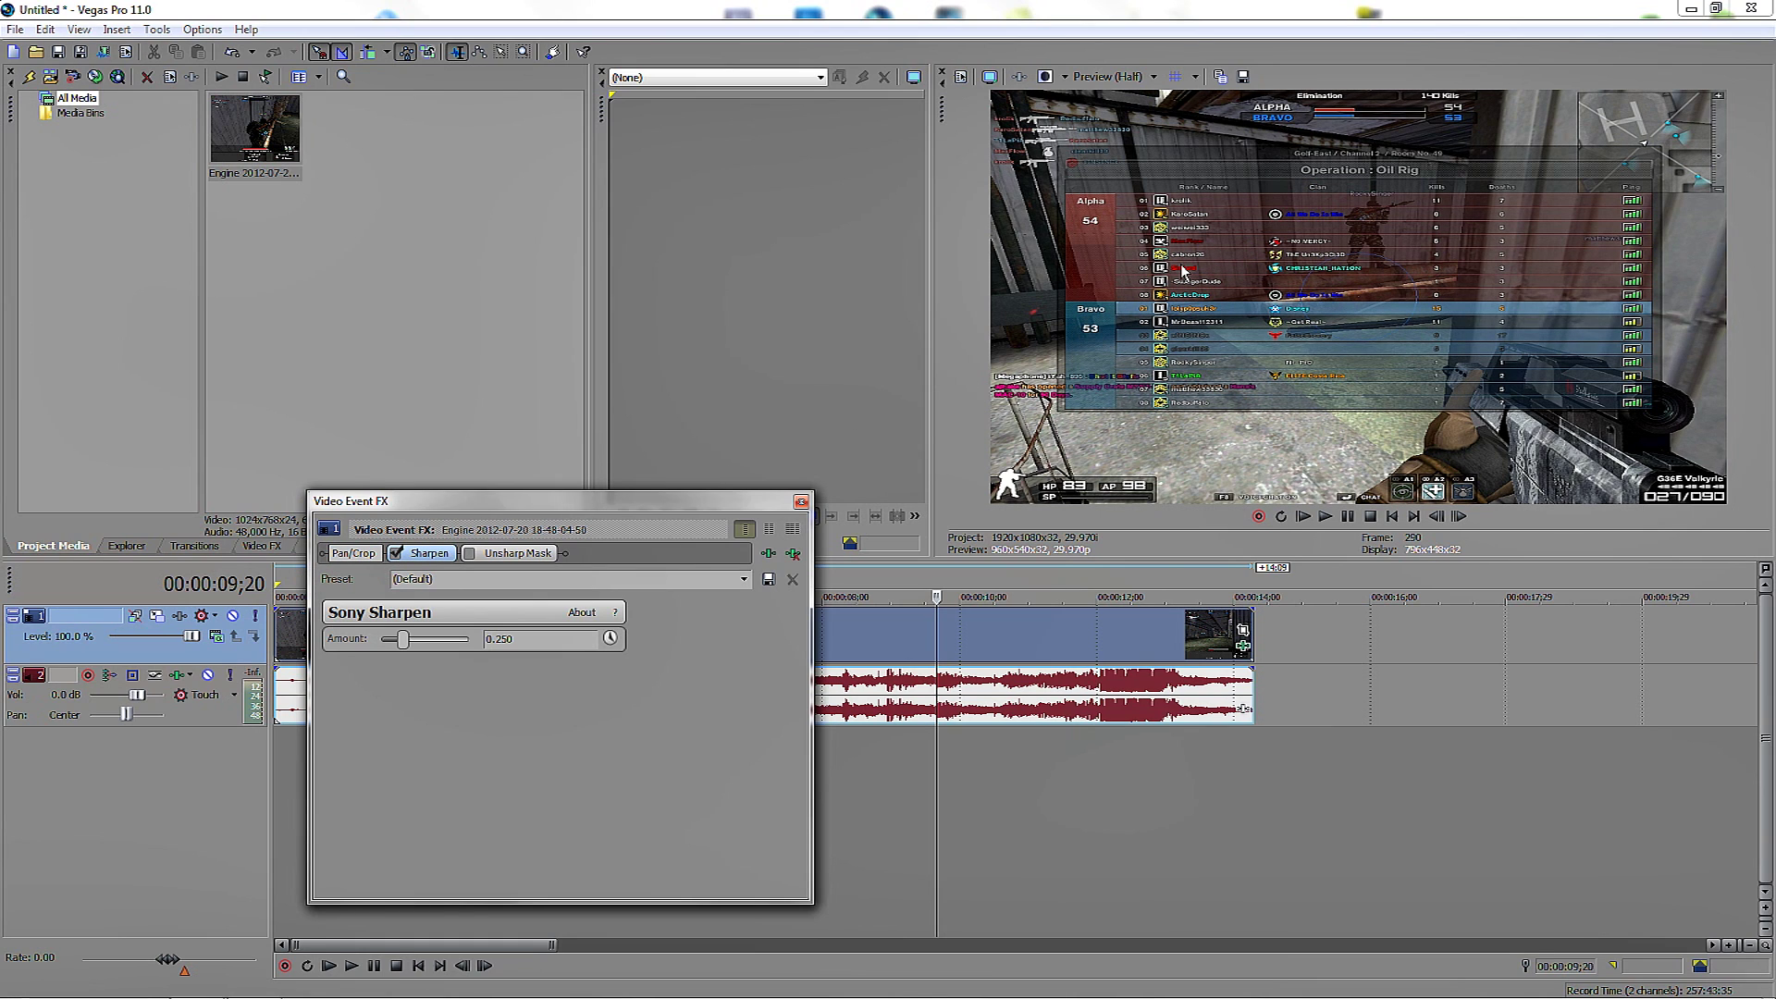
pyautogui.click(470, 554)
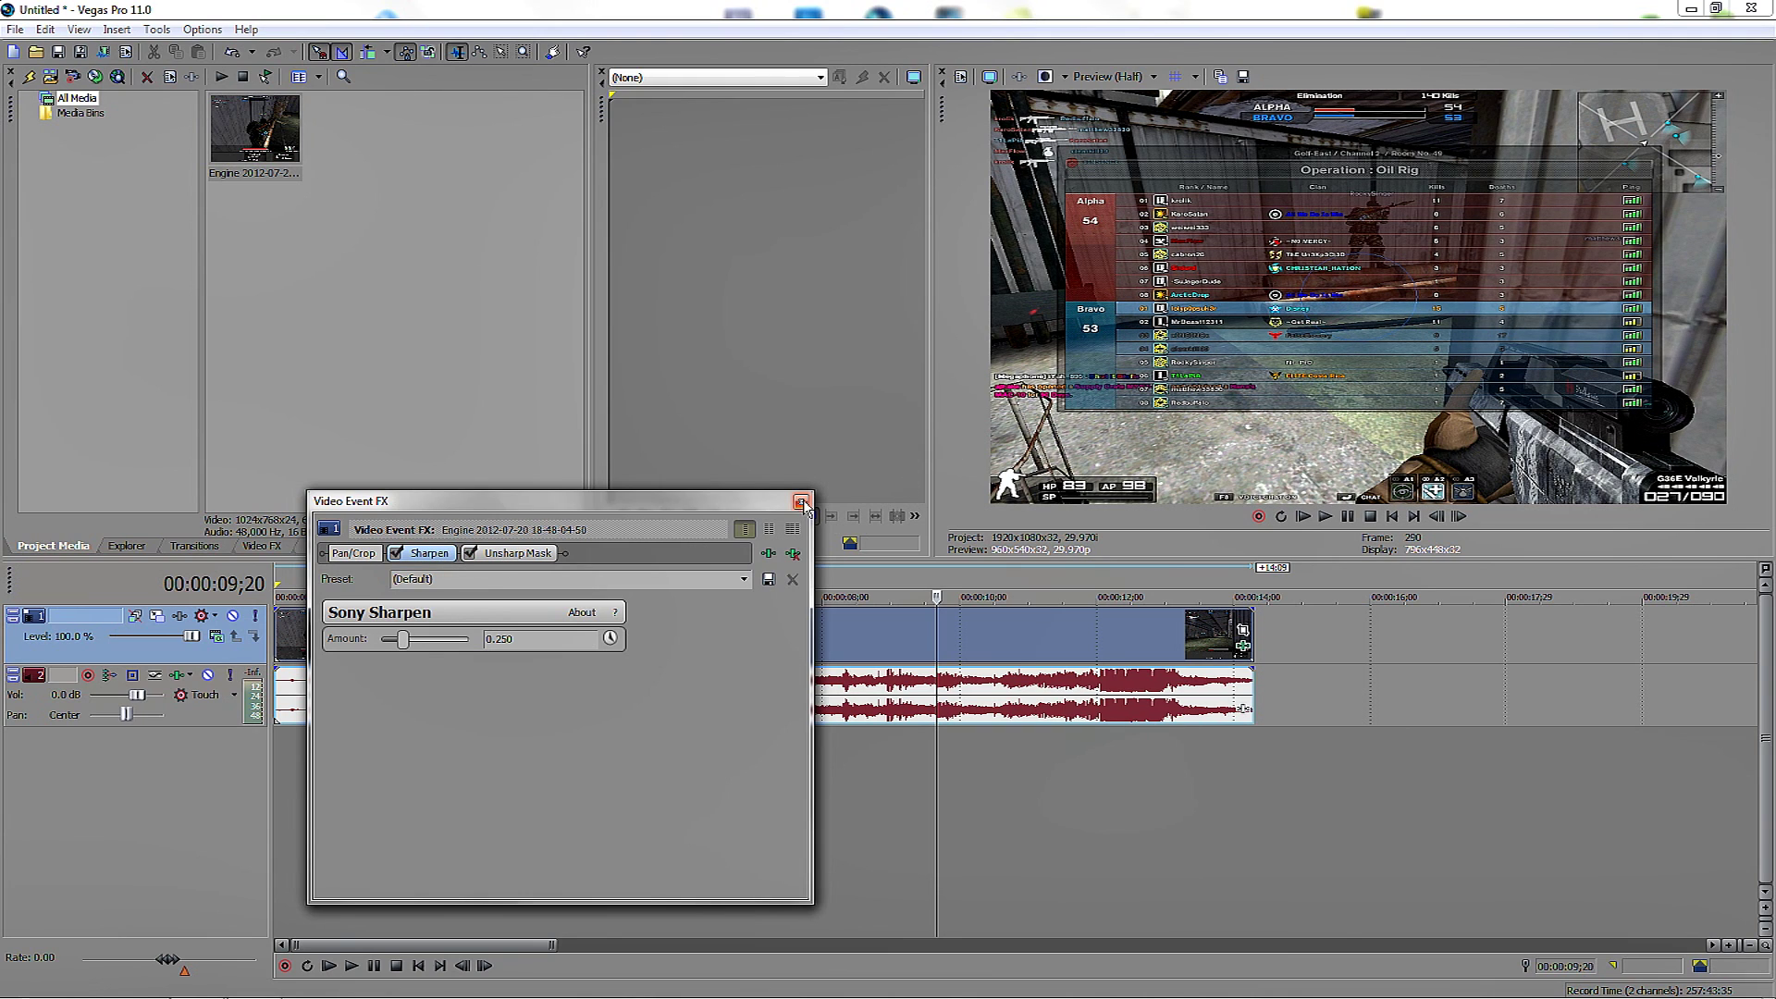
pyautogui.click(518, 553)
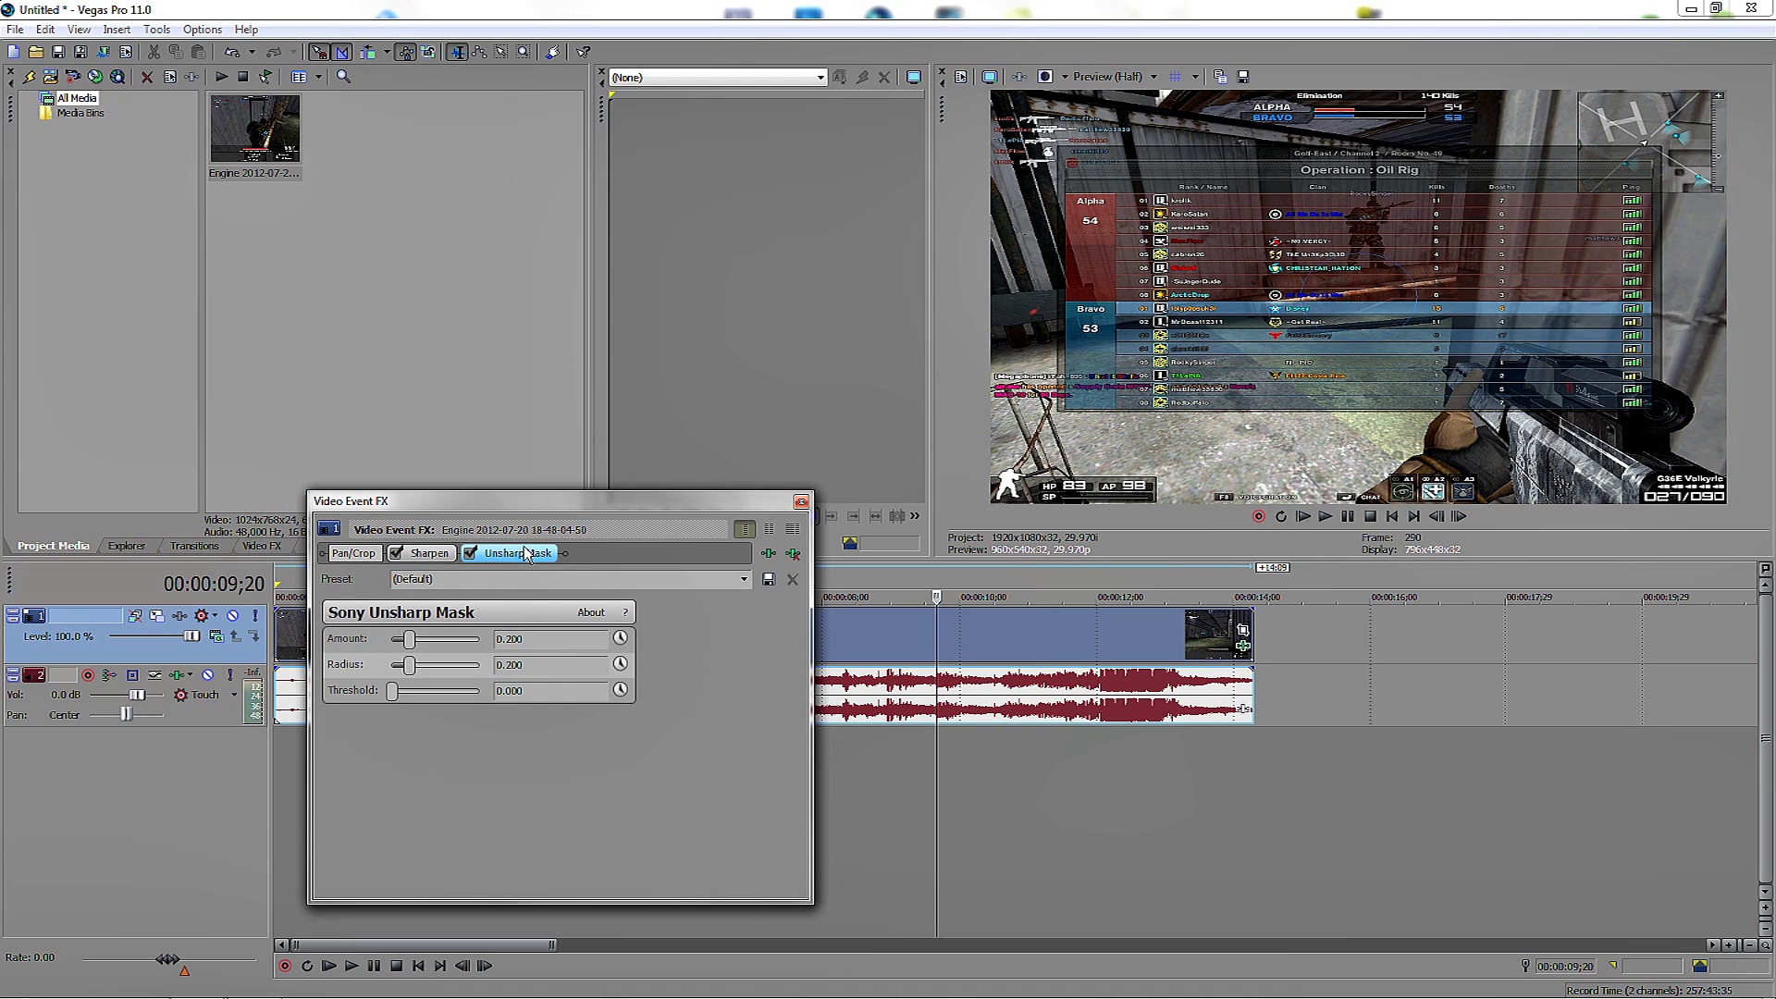
pyautogui.moveTo(525, 553); pyautogui.dragTo(548, 557)
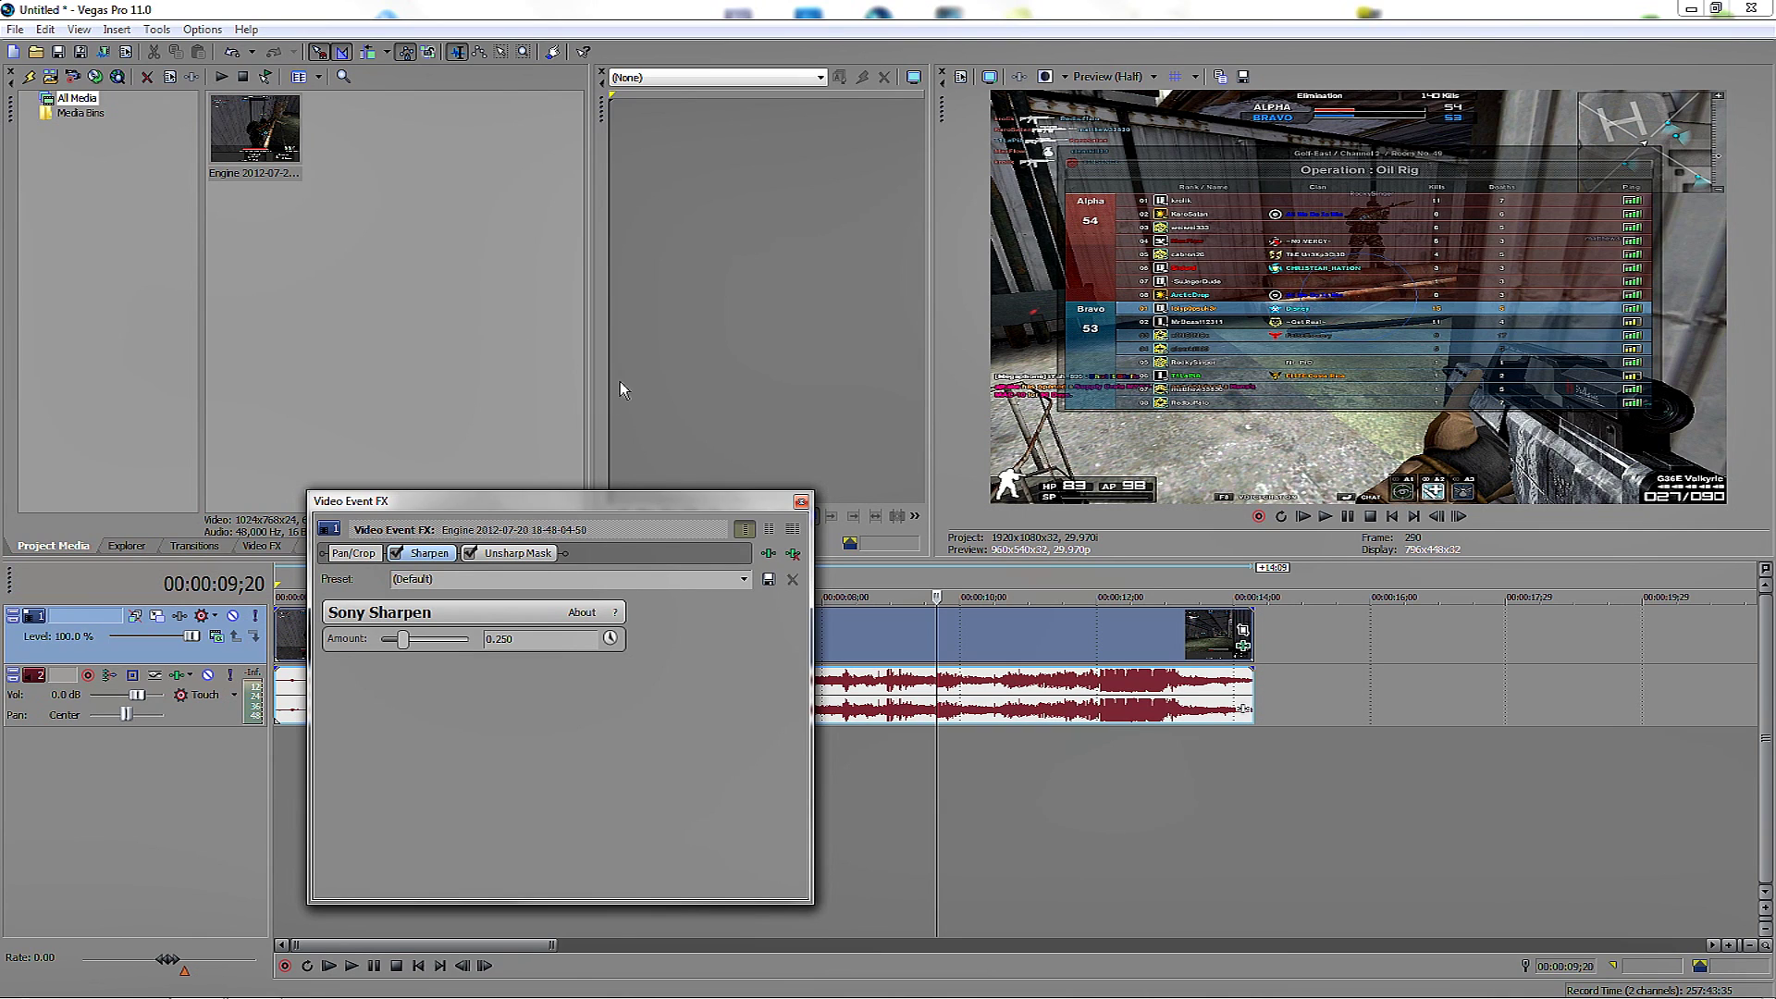
pyautogui.click(801, 502)
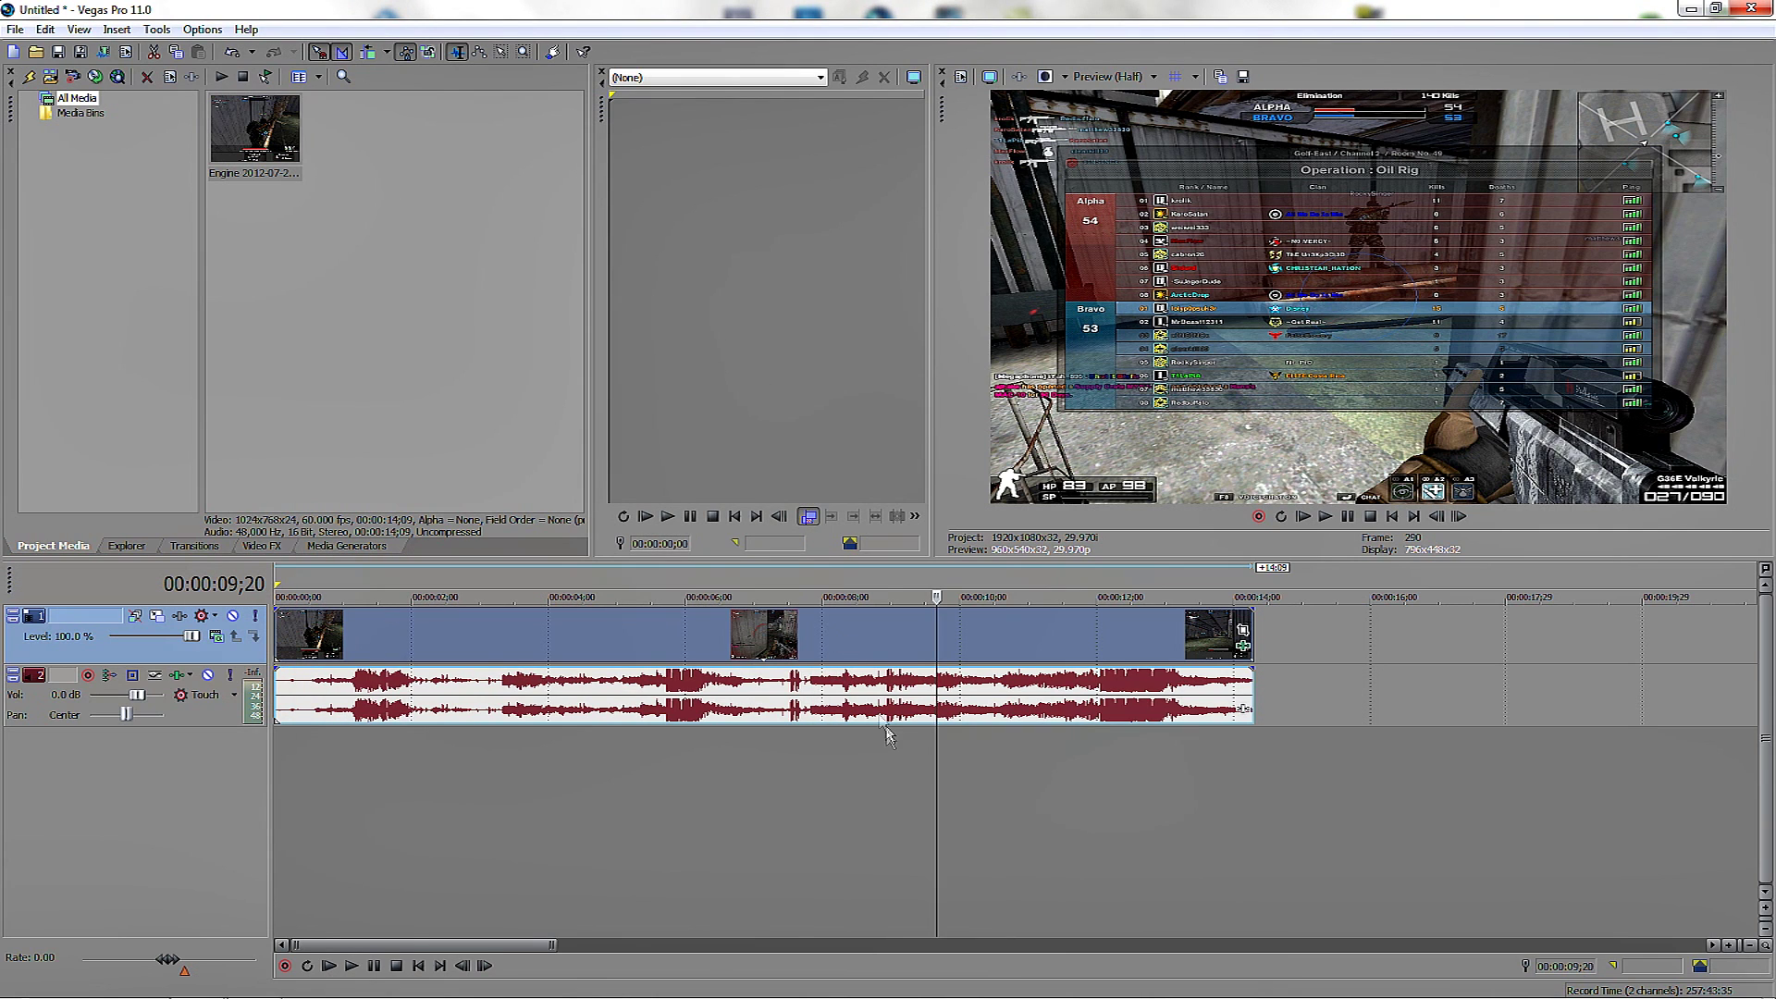
# - Create a loop region spanning the clip from 00:00:00;00 to 00:00:14;09
pyautogui.scroll(-4, 887, 736)
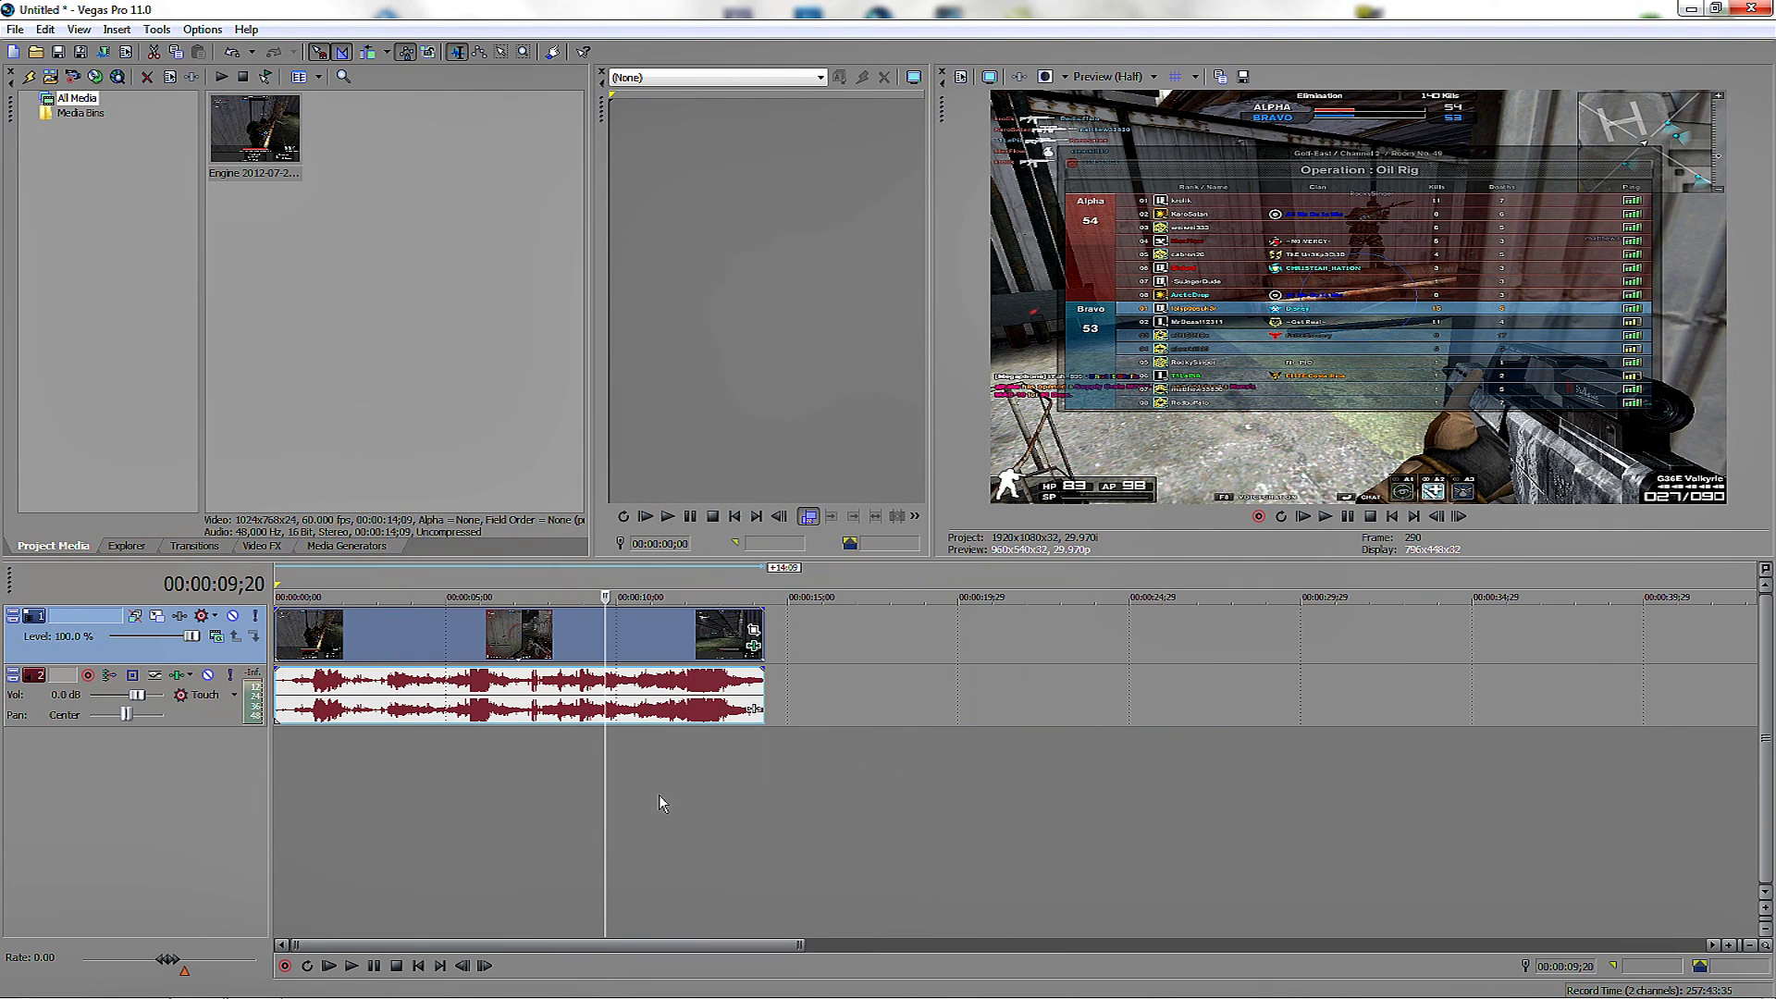
pyautogui.moveTo(604, 794); pyautogui.dragTo(275, 805)
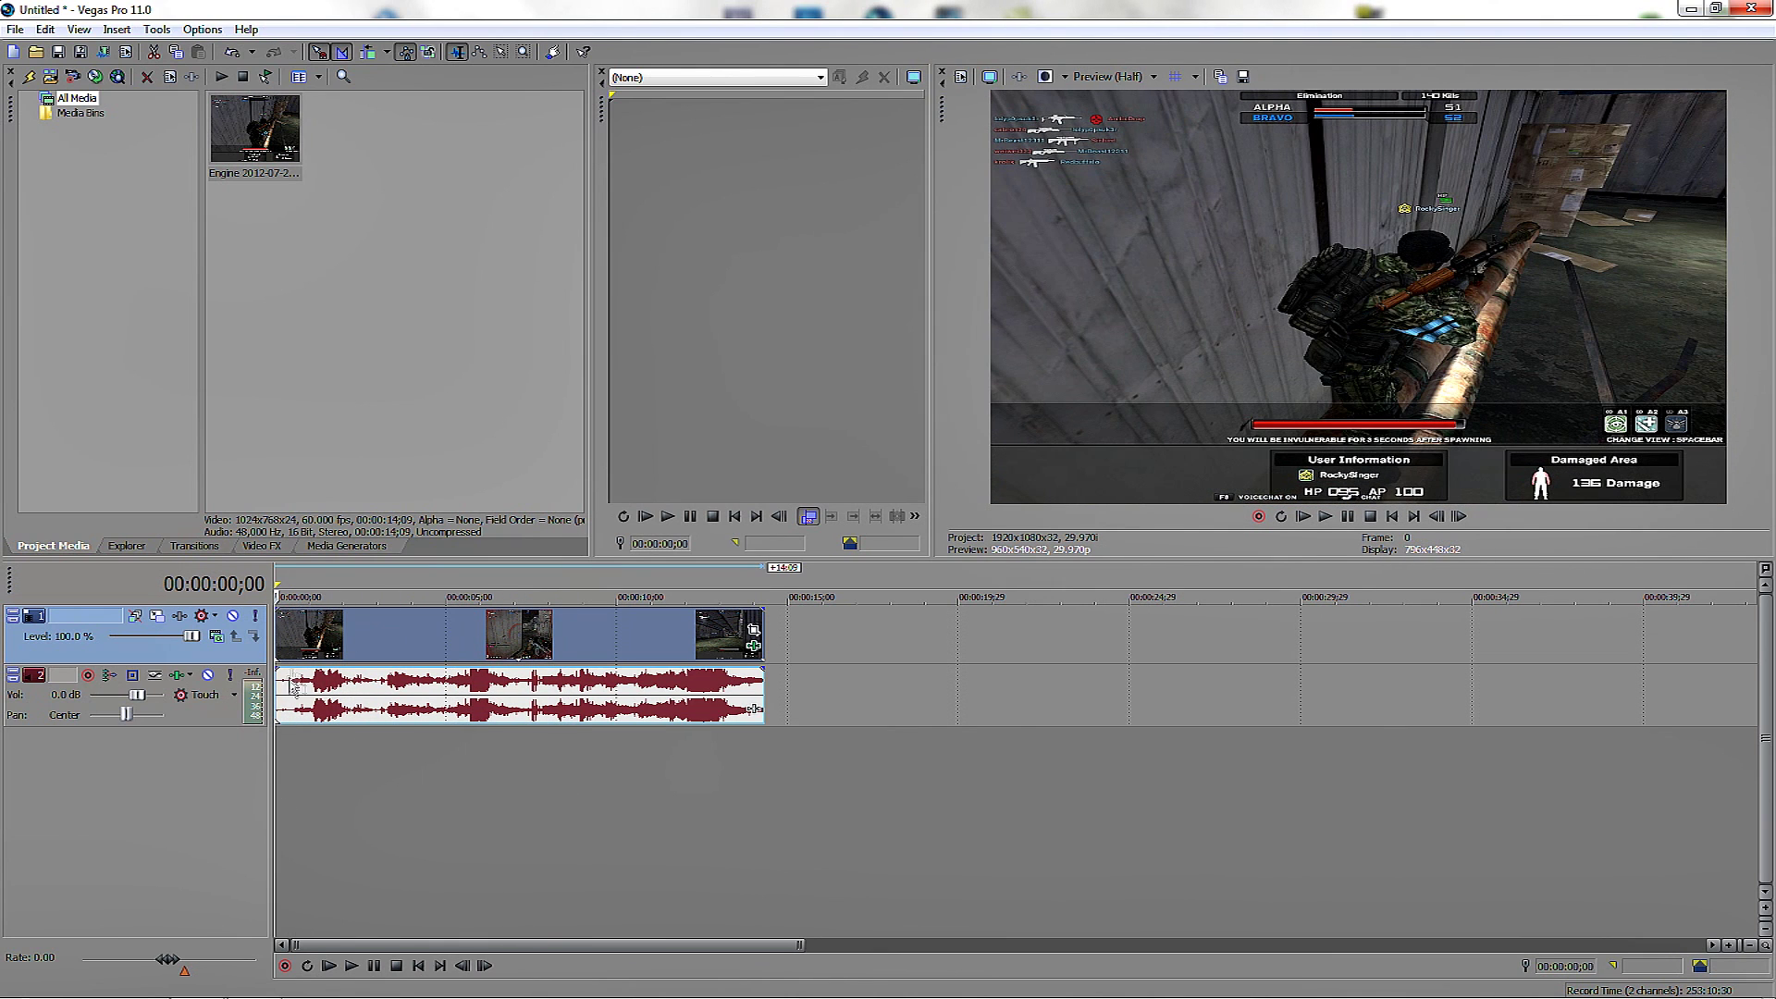
pyautogui.doubleClick(297, 772)
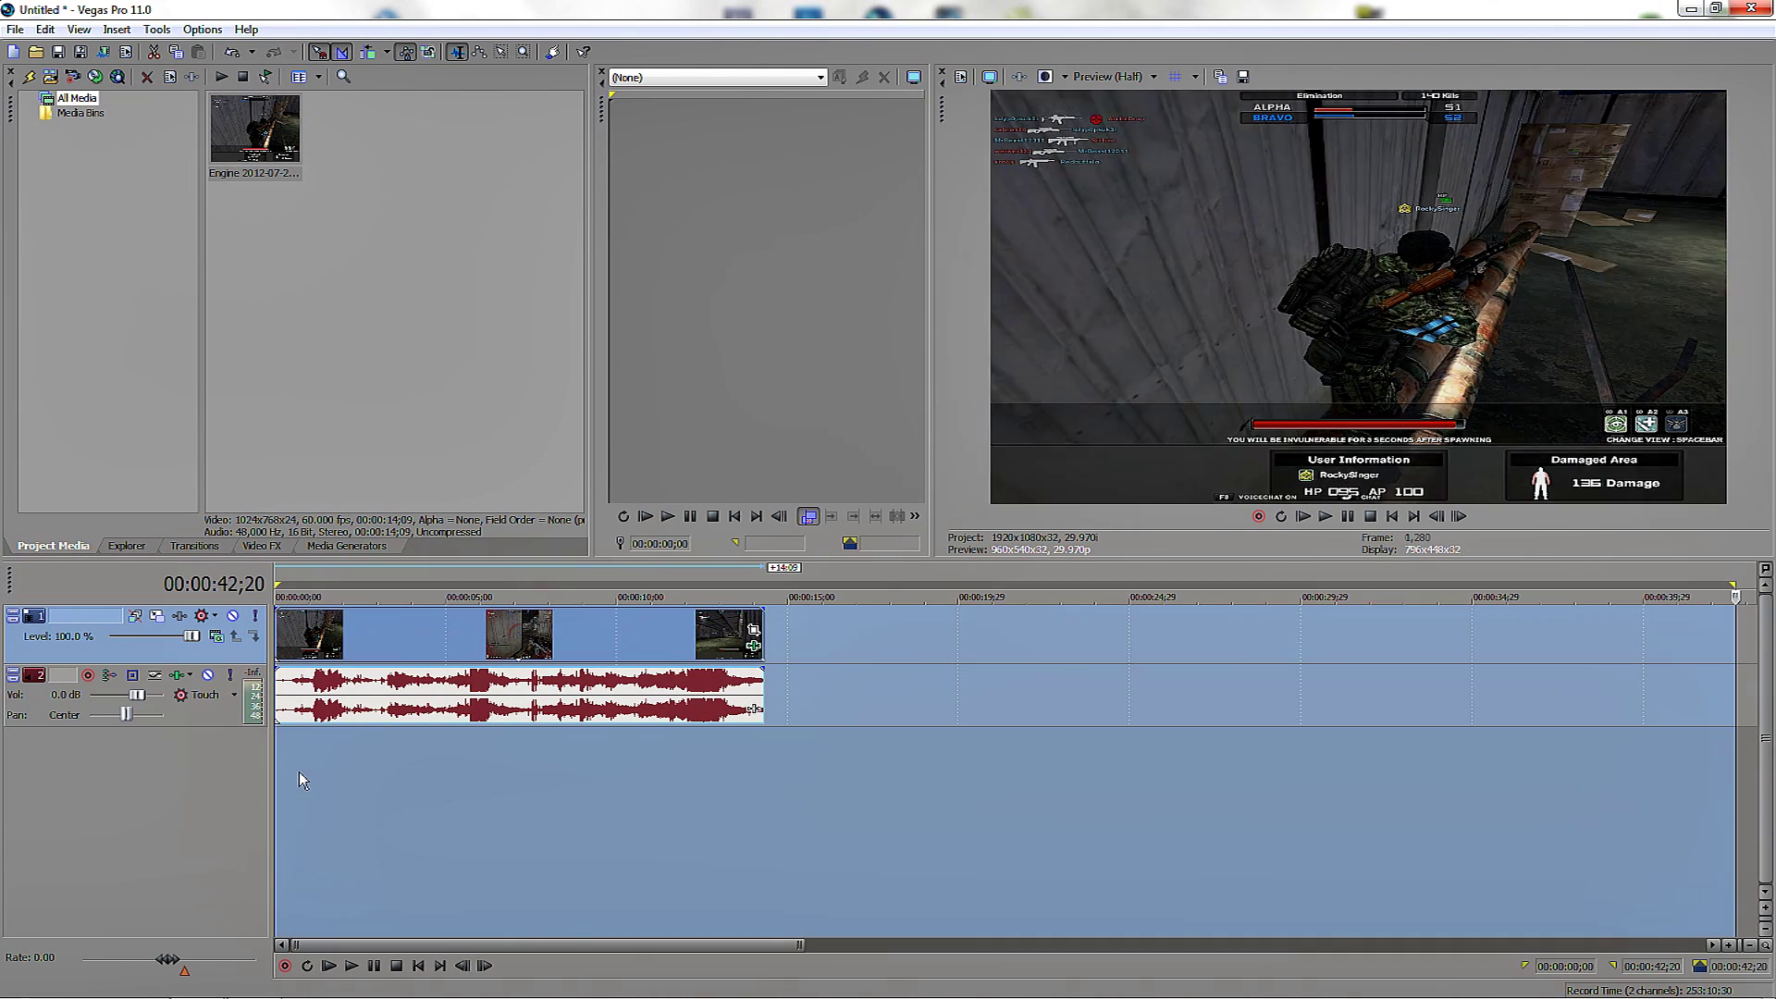
pyautogui.moveTo(1736, 824); pyautogui.dragTo(766, 832)
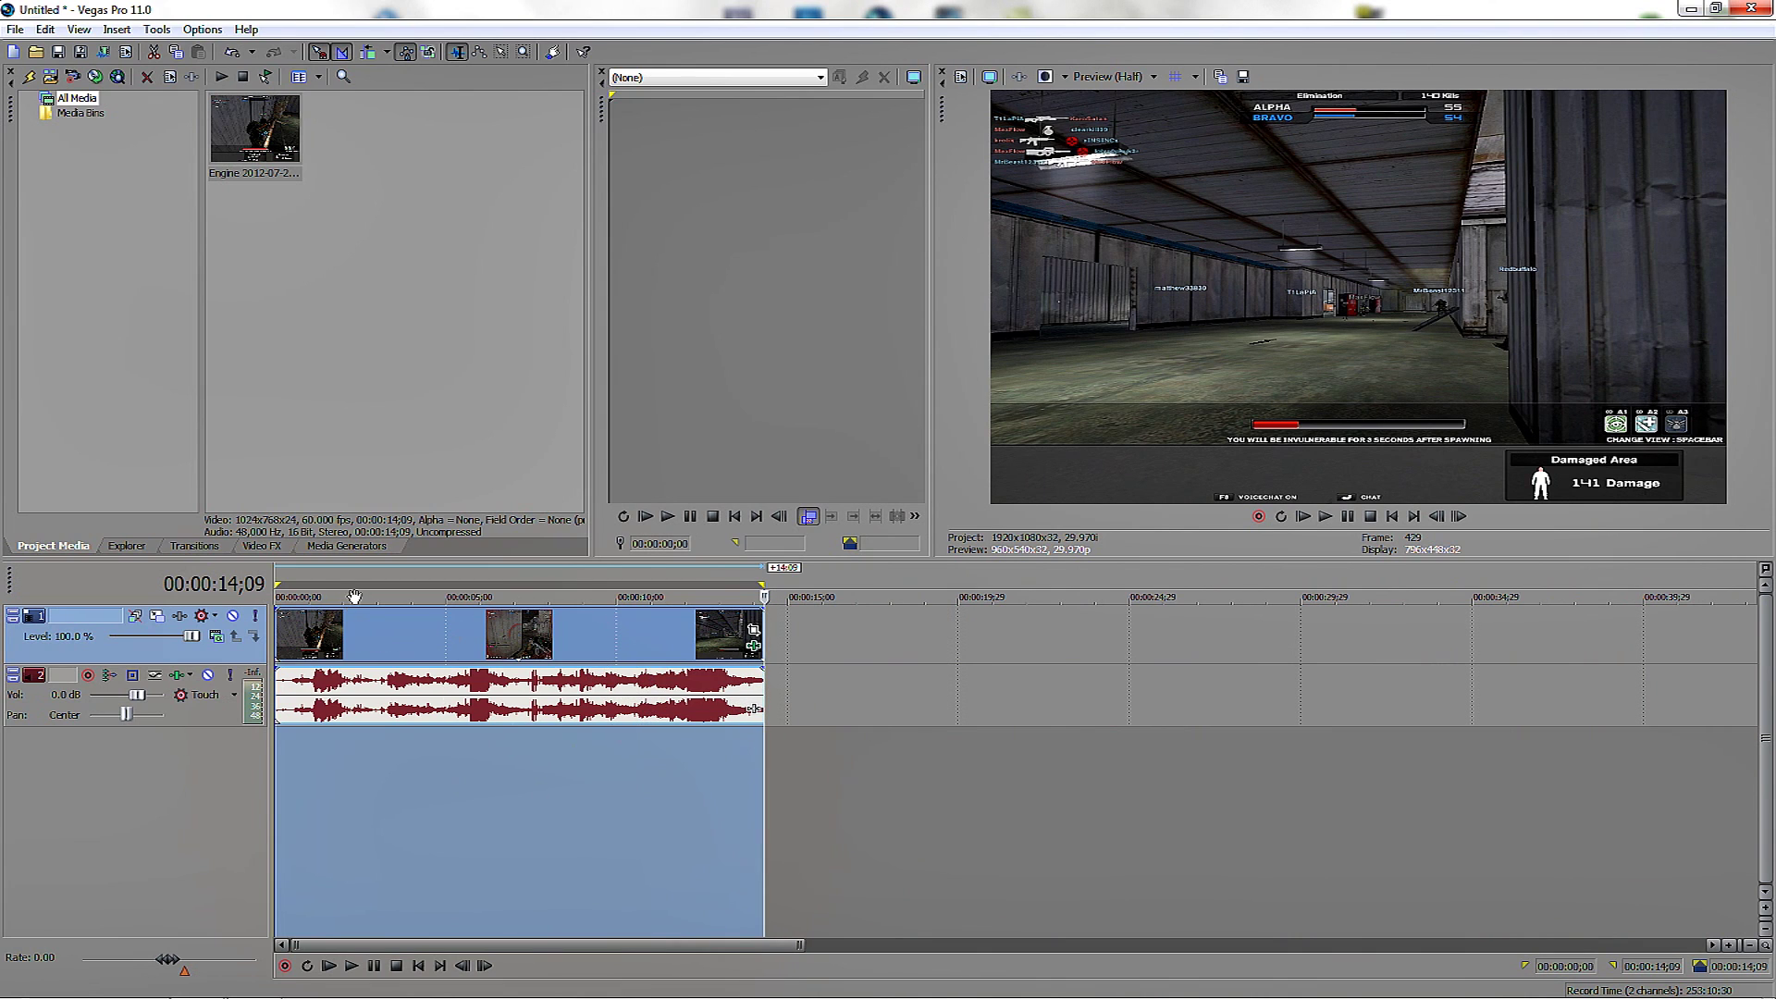
pyautogui.click(15, 28)
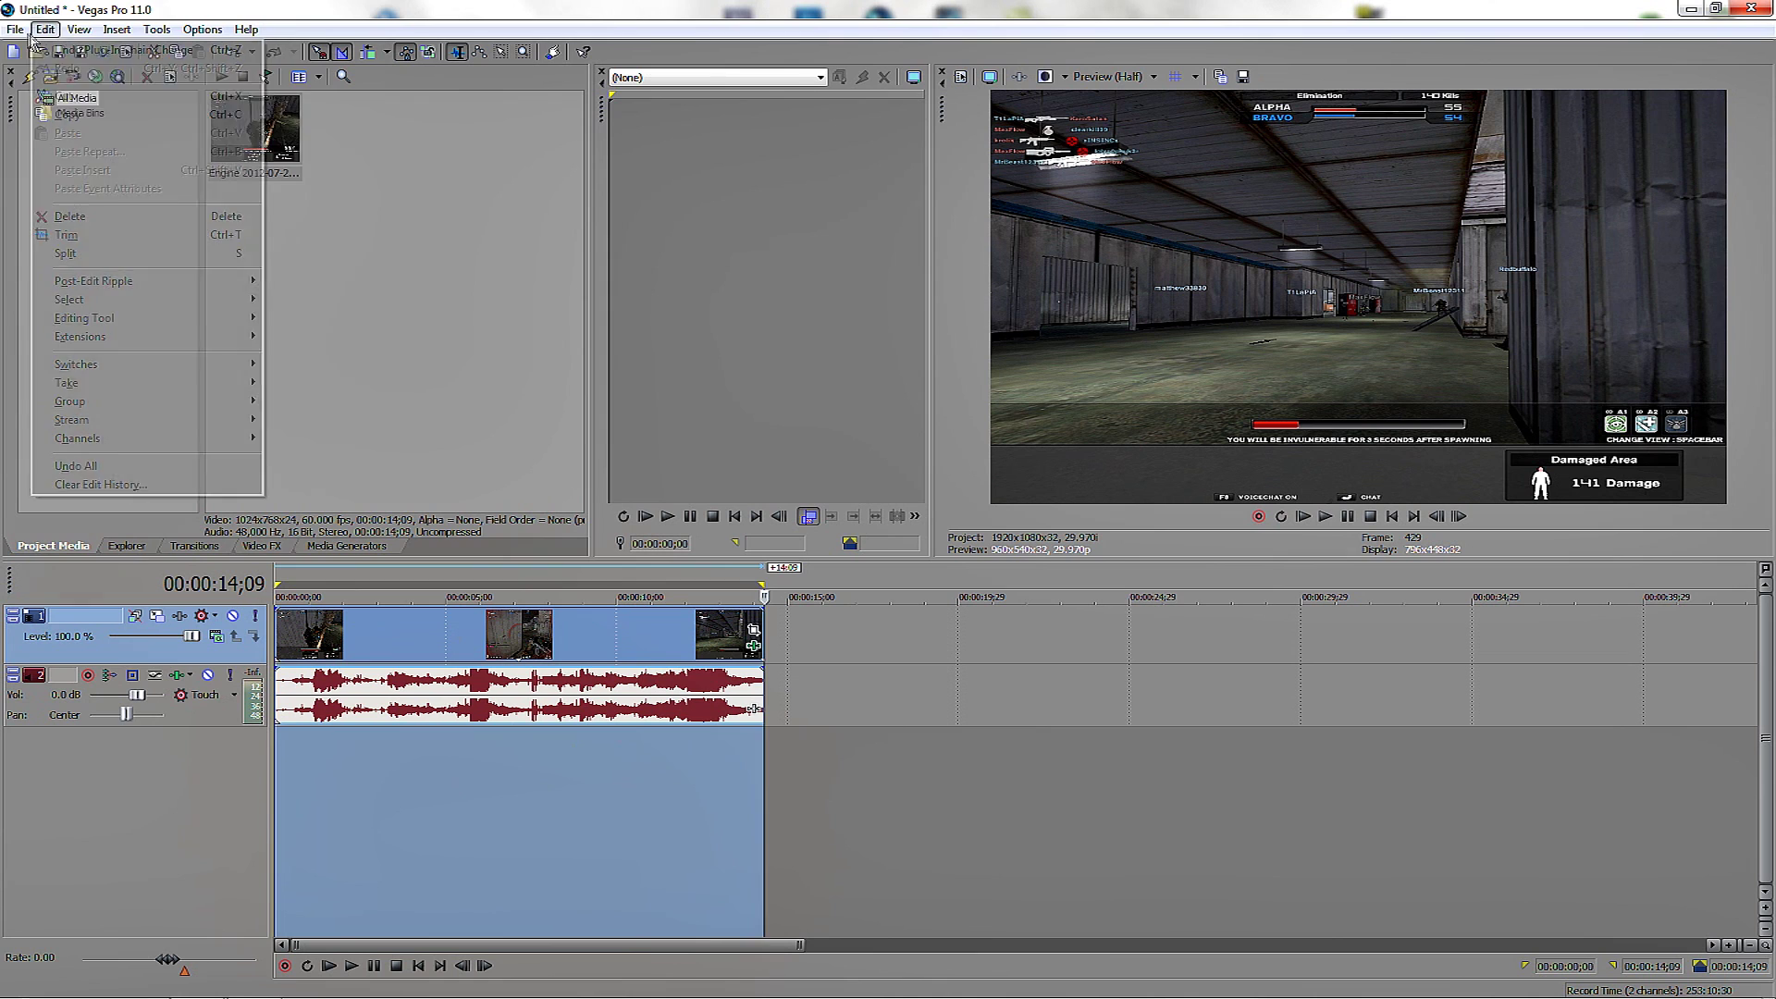
# - Pick the Windows Media Video V11 '8 Mbps HD 1080-30p Video' template and customize it
pyautogui.click(55, 161)
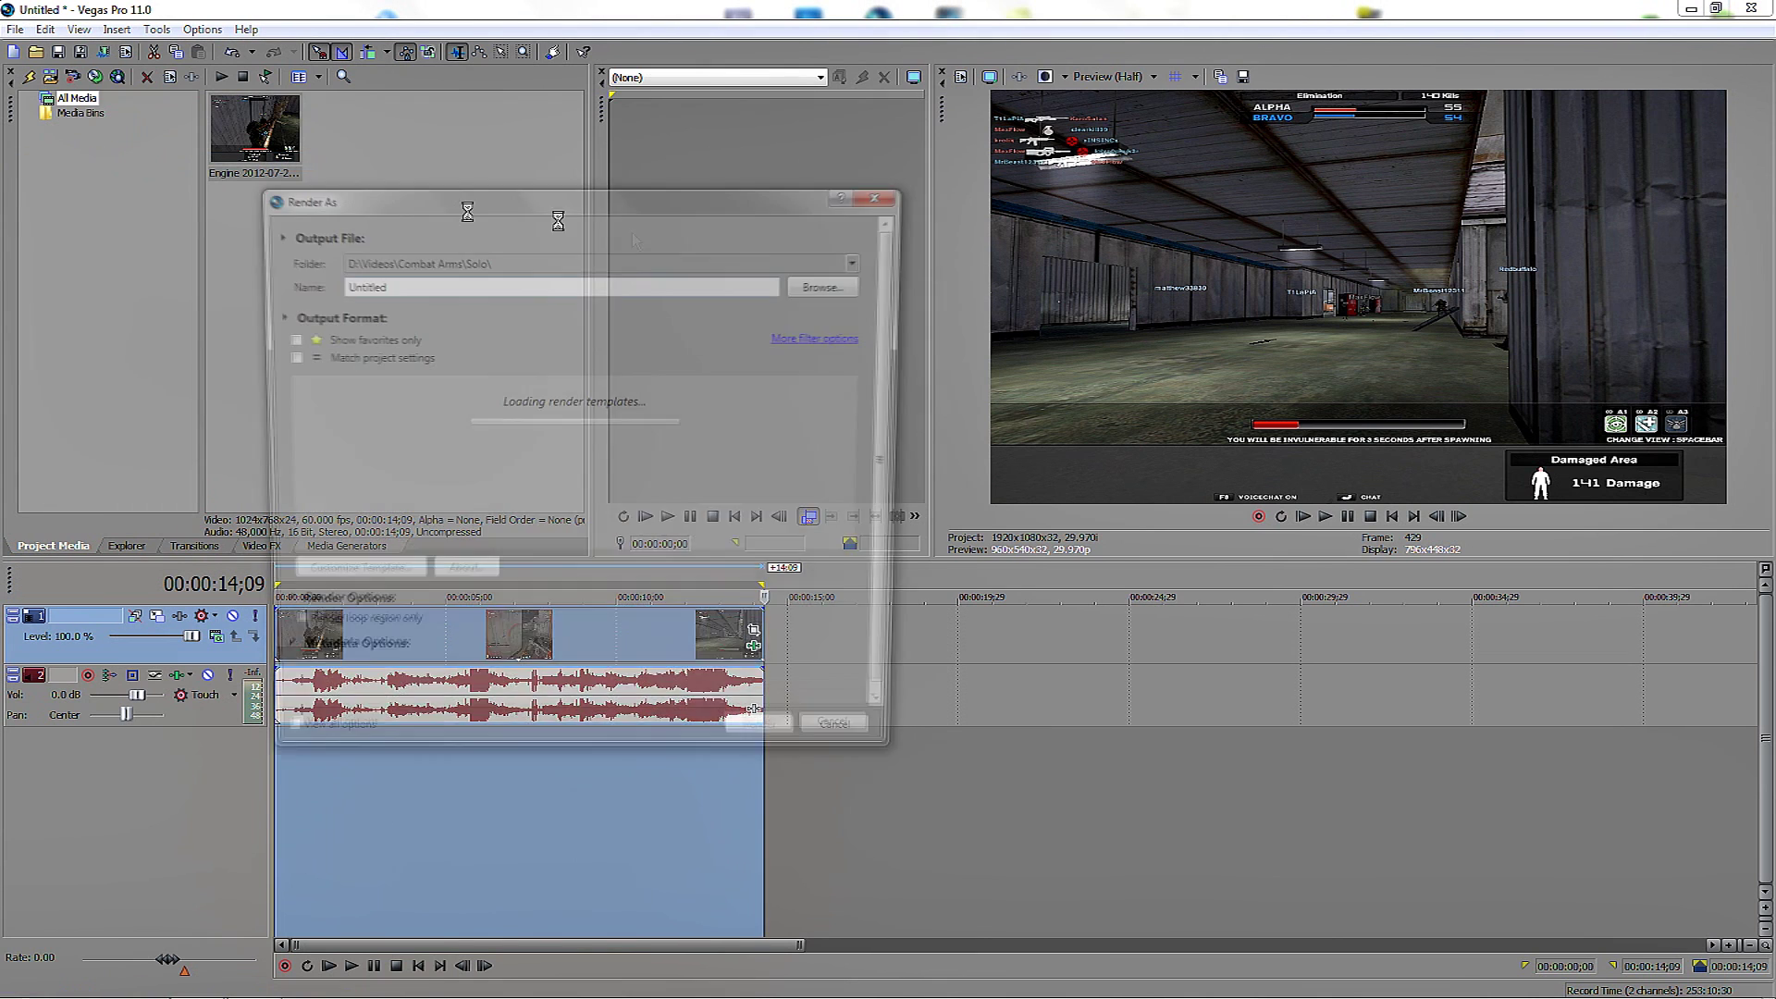
pyautogui.moveTo(707, 197); pyautogui.dragTo(780, 195)
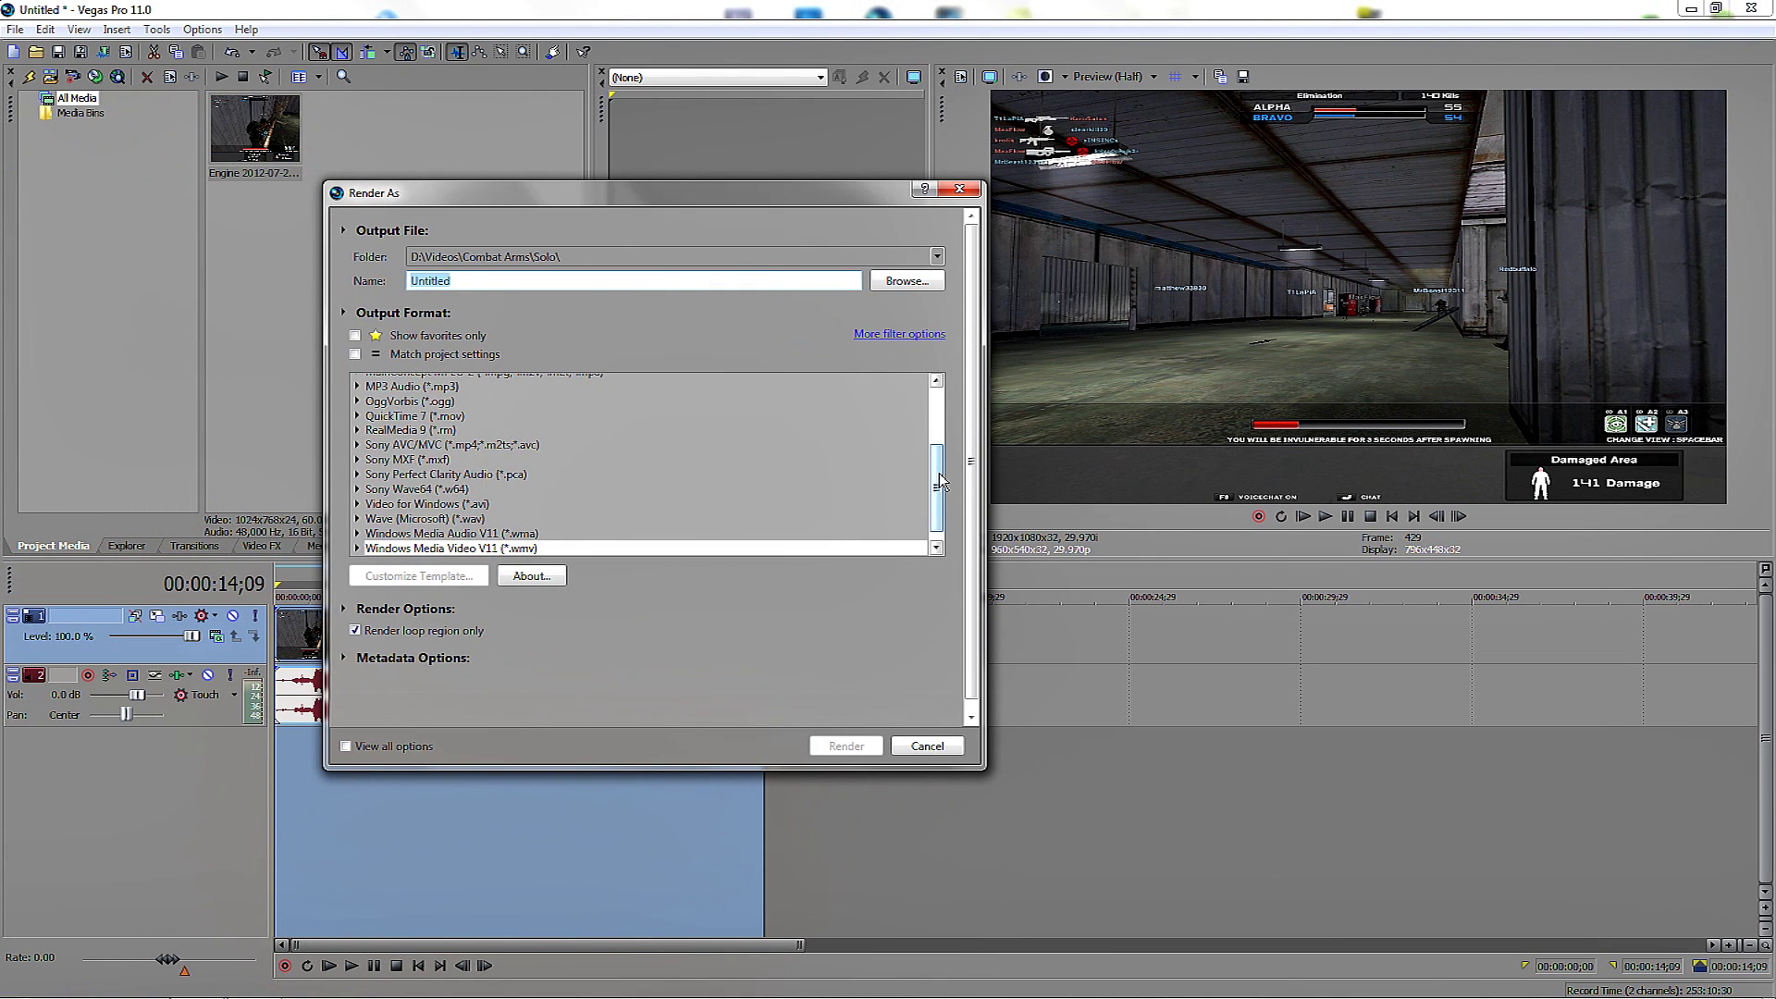
pyautogui.moveTo(940, 480); pyautogui.dragTo(940, 490)
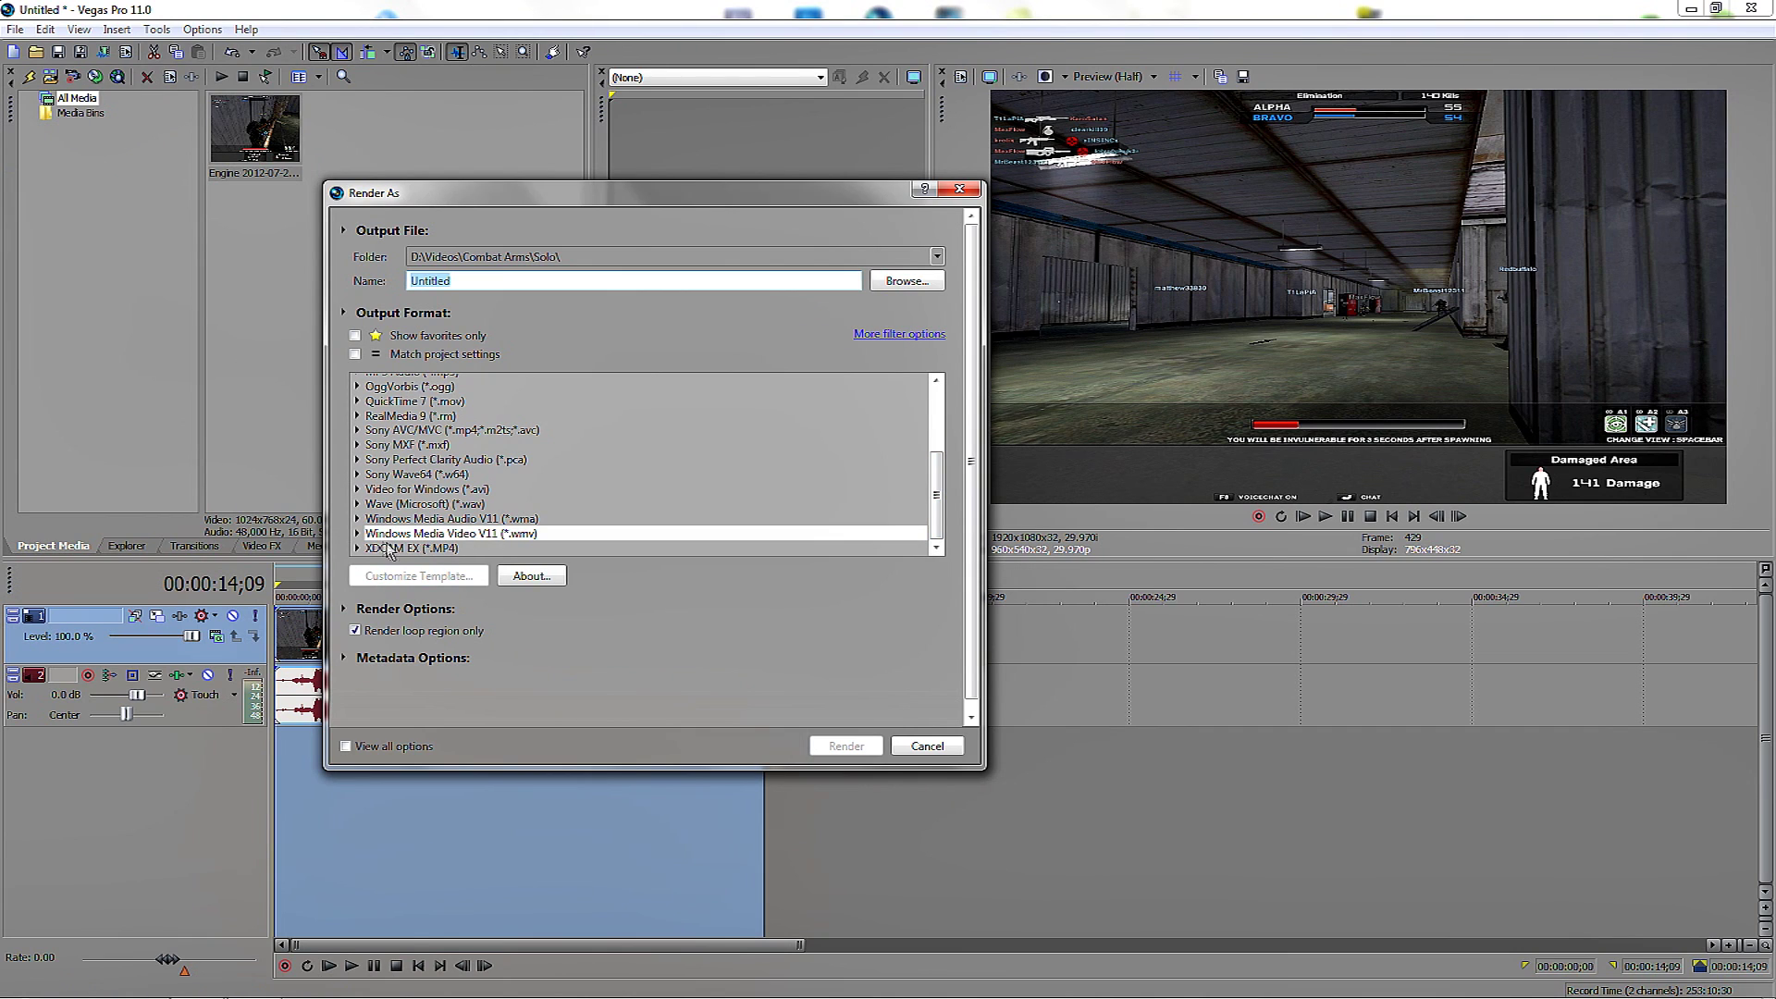
pyautogui.click(359, 535)
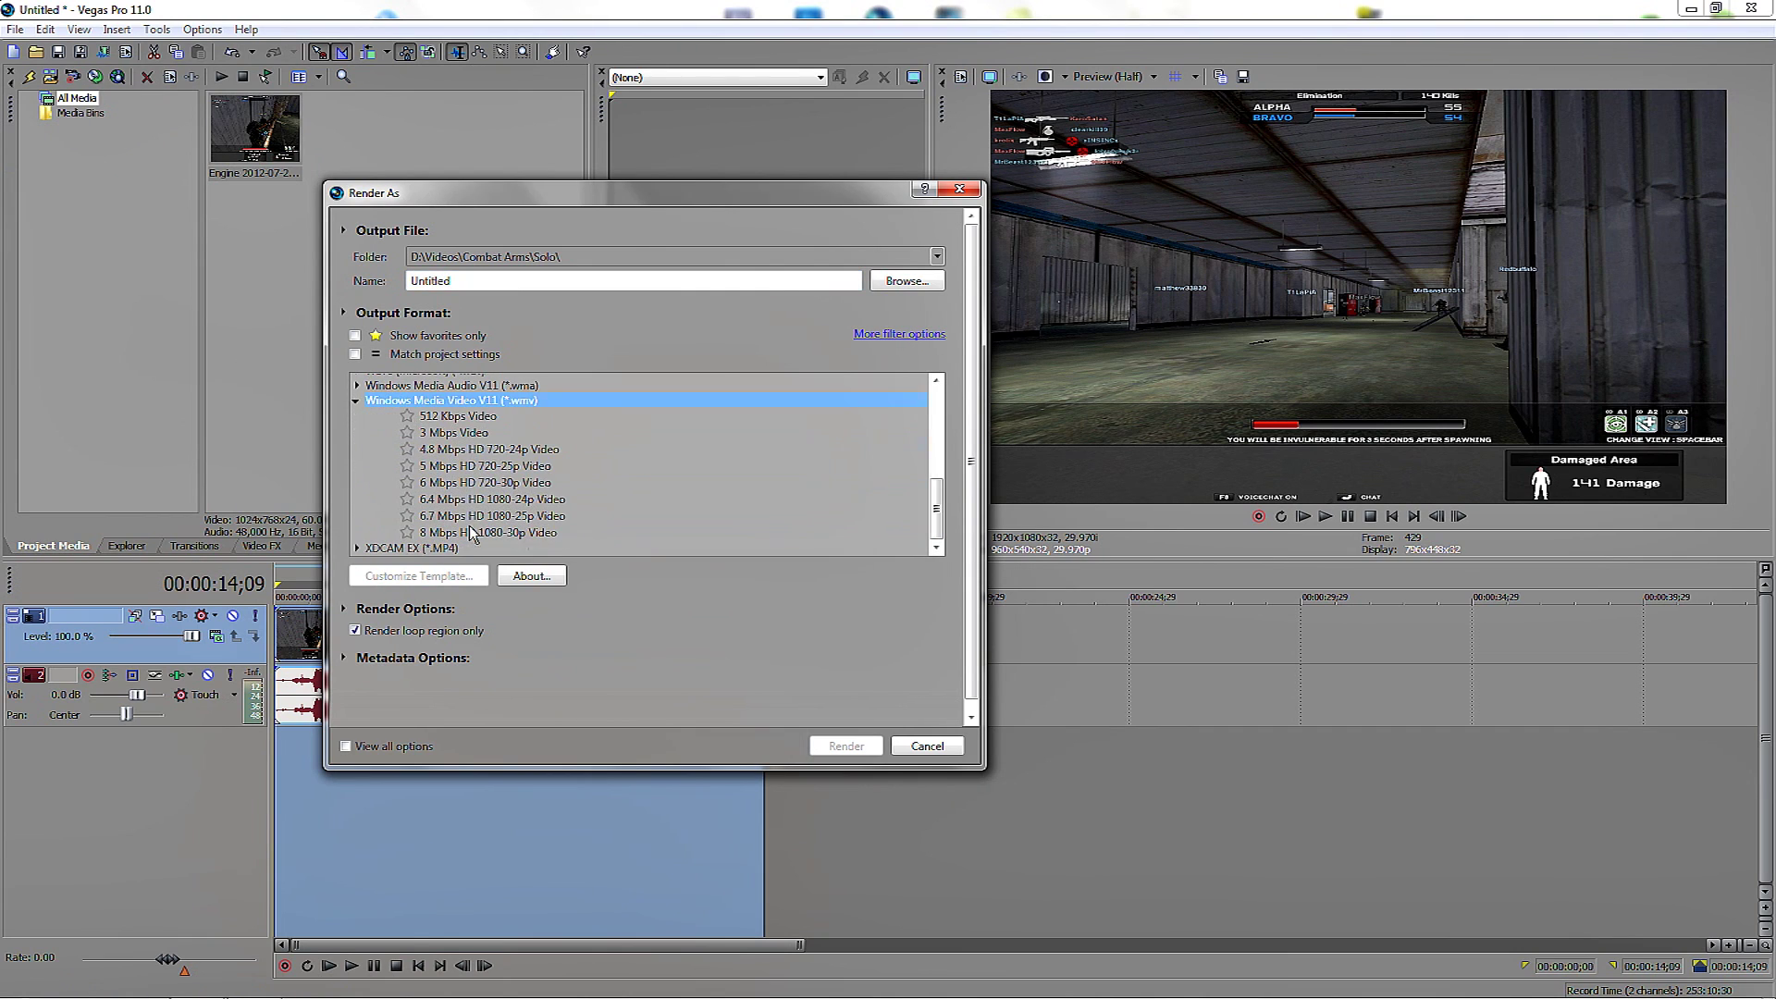
pyautogui.click(474, 534)
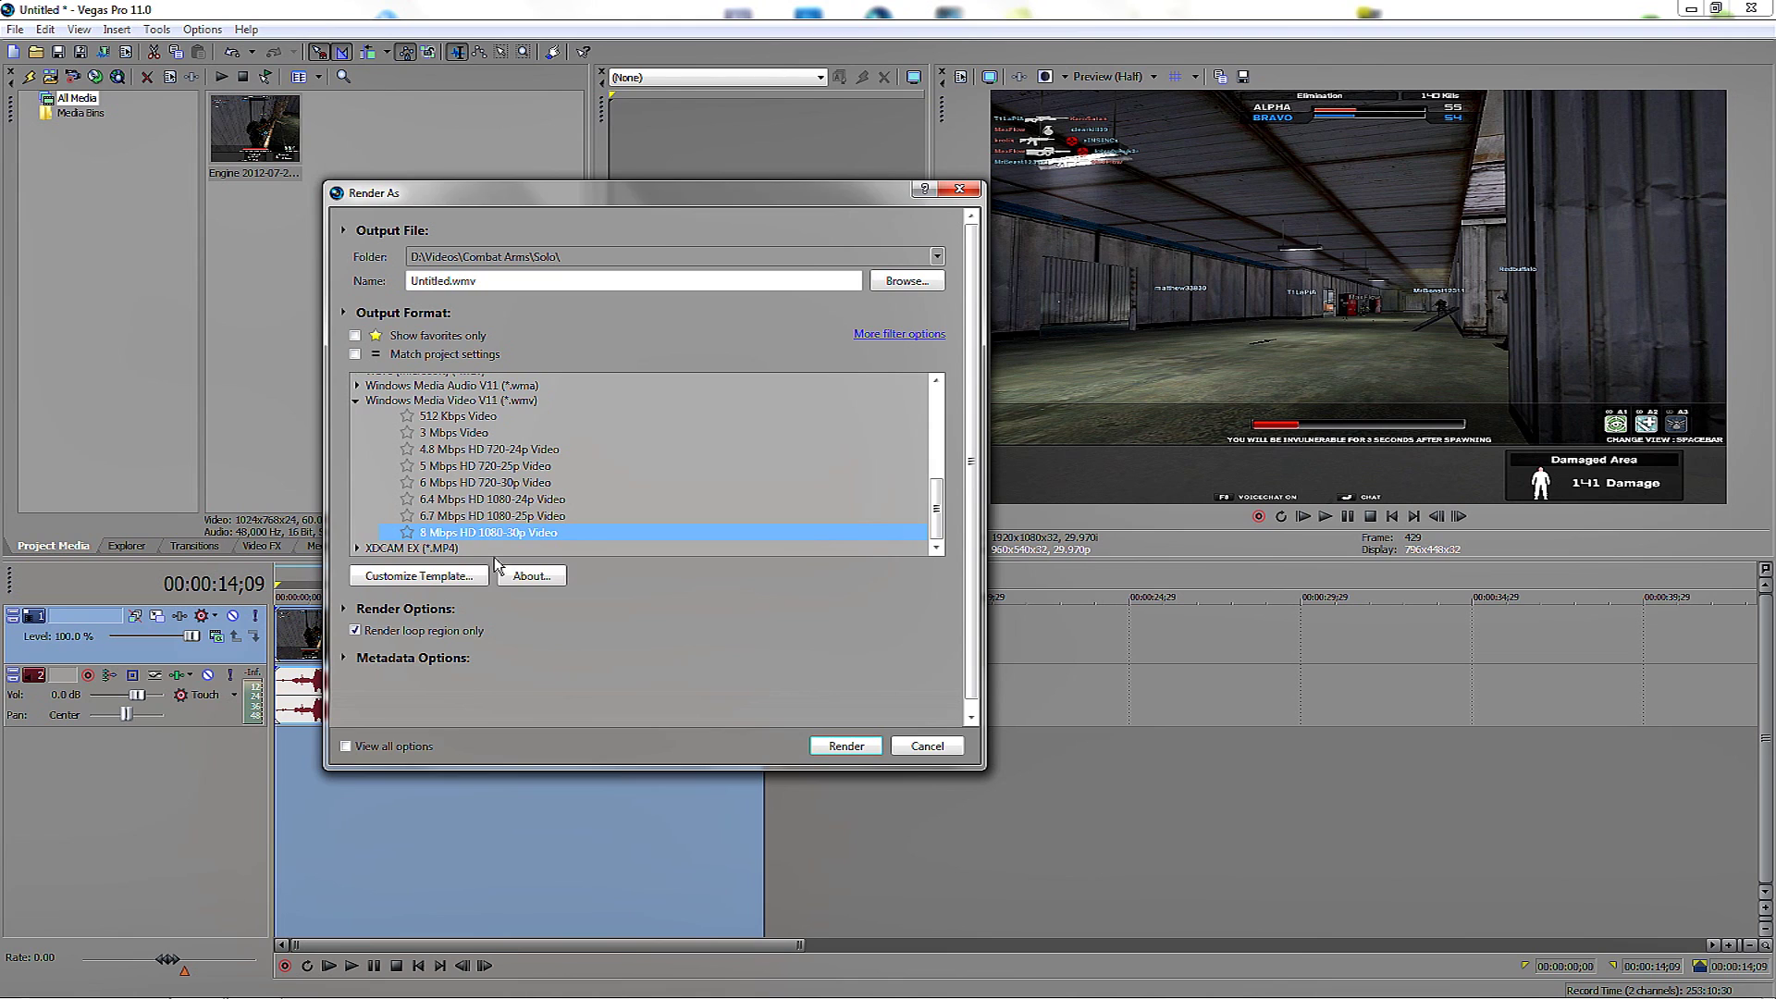
pyautogui.click(466, 576)
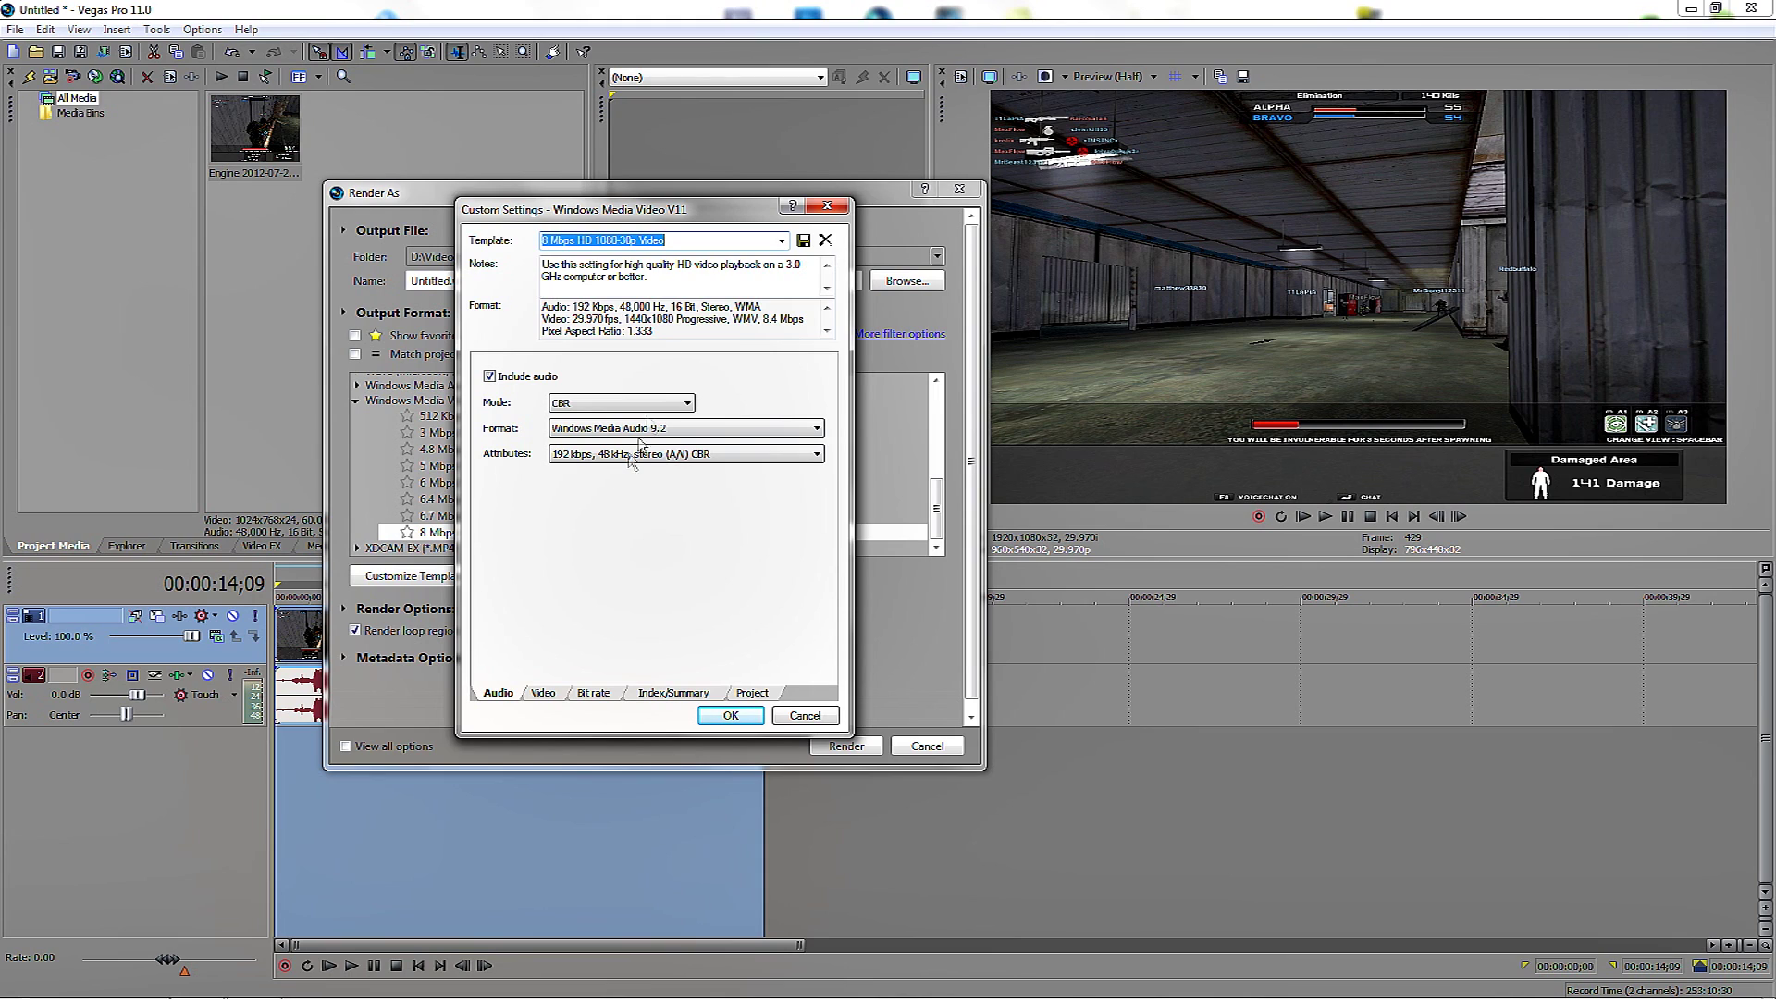
# - Set audio to Quality VBR, Windows Media Audio 9.2, VBR Quality 10, 44 kHz stereo
pyautogui.click(665, 240)
pyautogui.moveTo(632, 239); pyautogui.dragTo(551, 240)
pyautogui.click(489, 376)
pyautogui.click(489, 377)
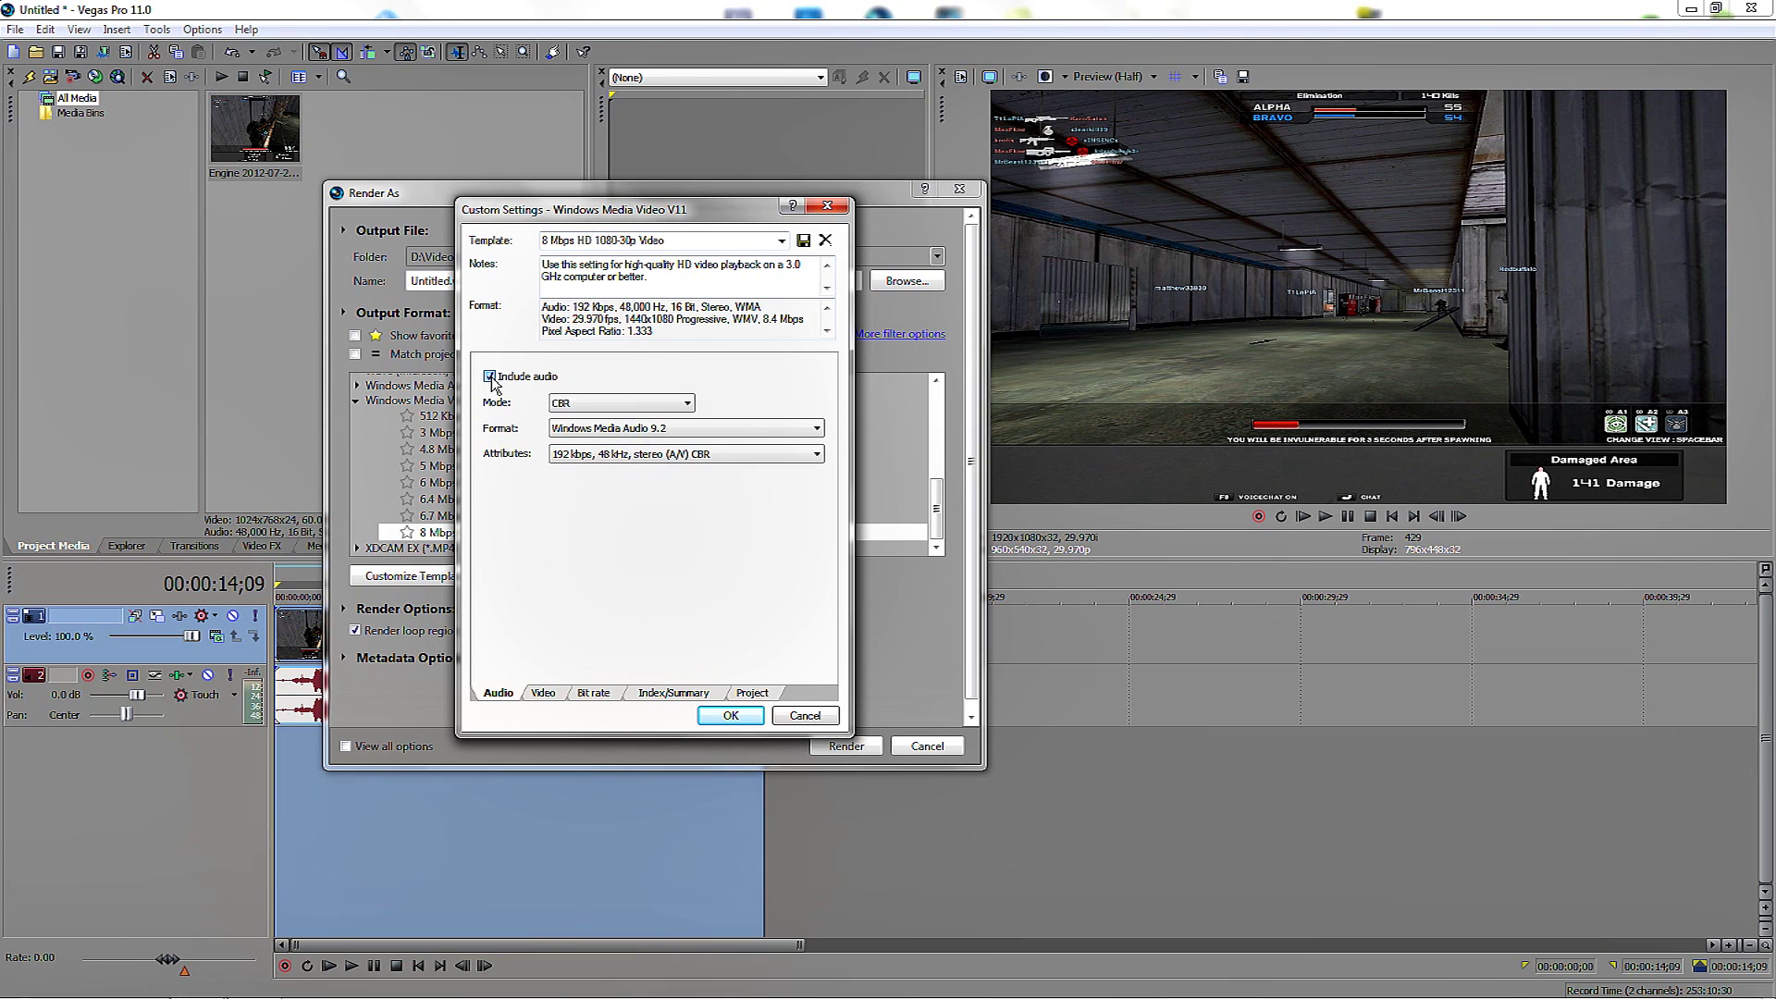
pyautogui.click(560, 404)
pyautogui.click(588, 432)
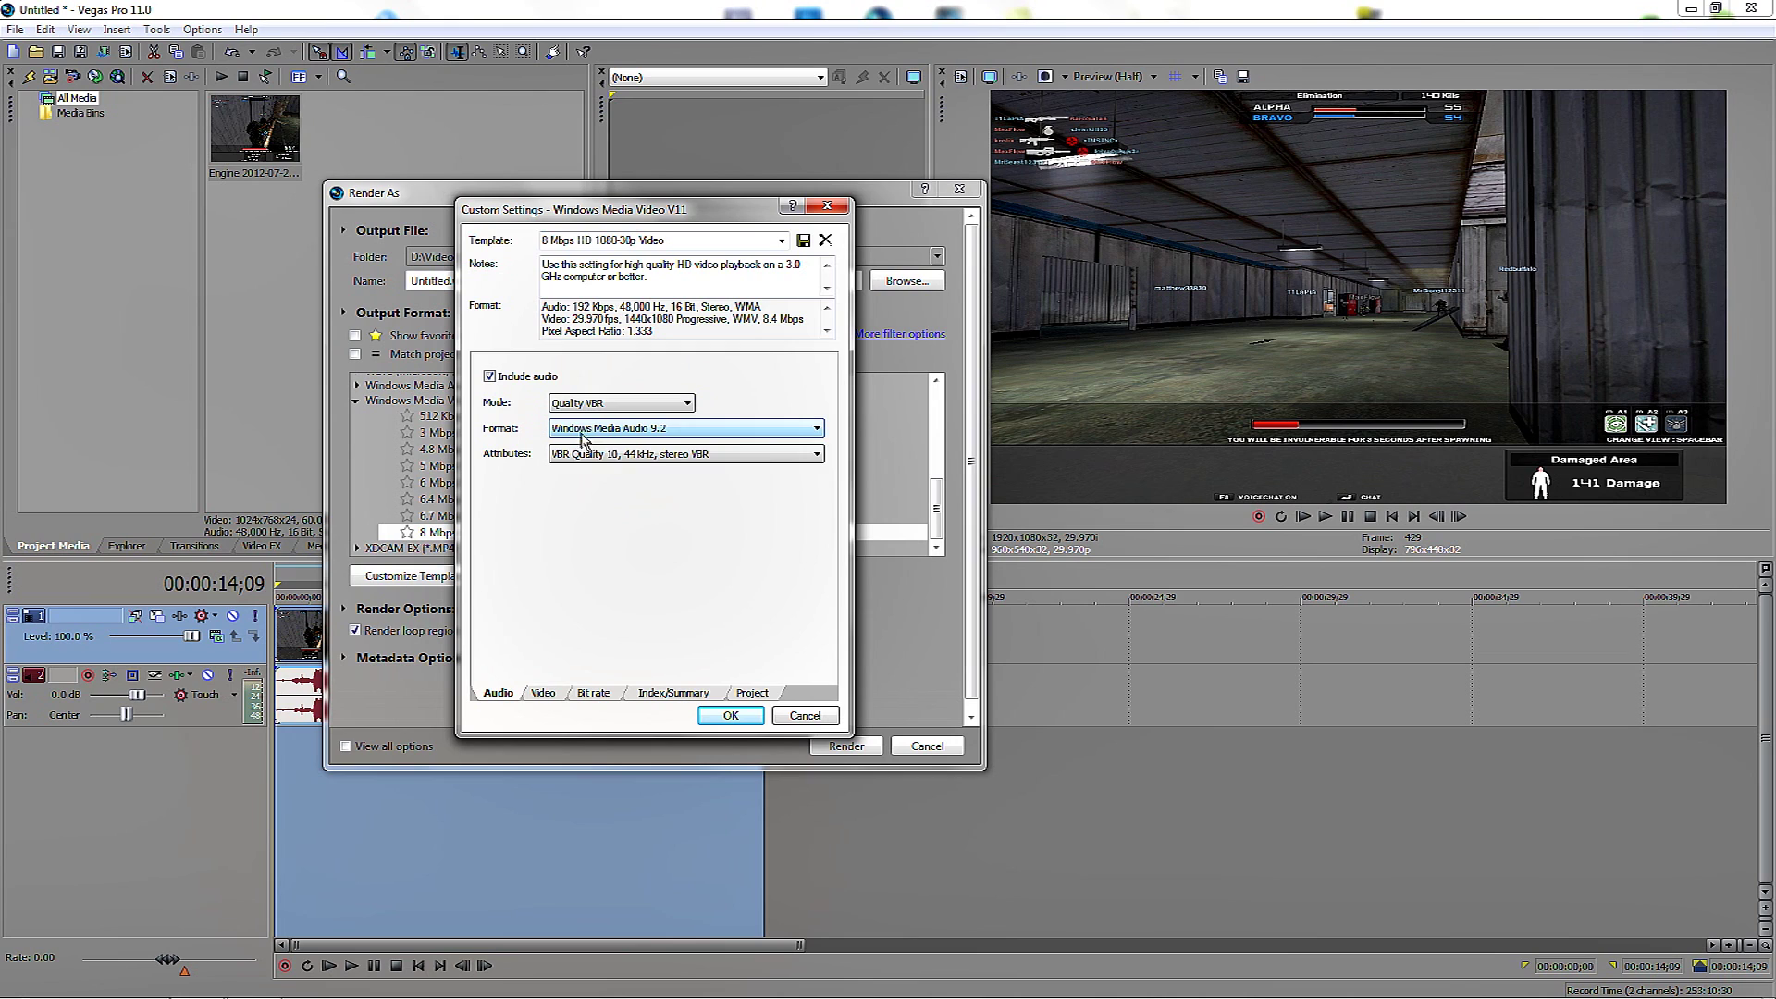
pyautogui.click(586, 428)
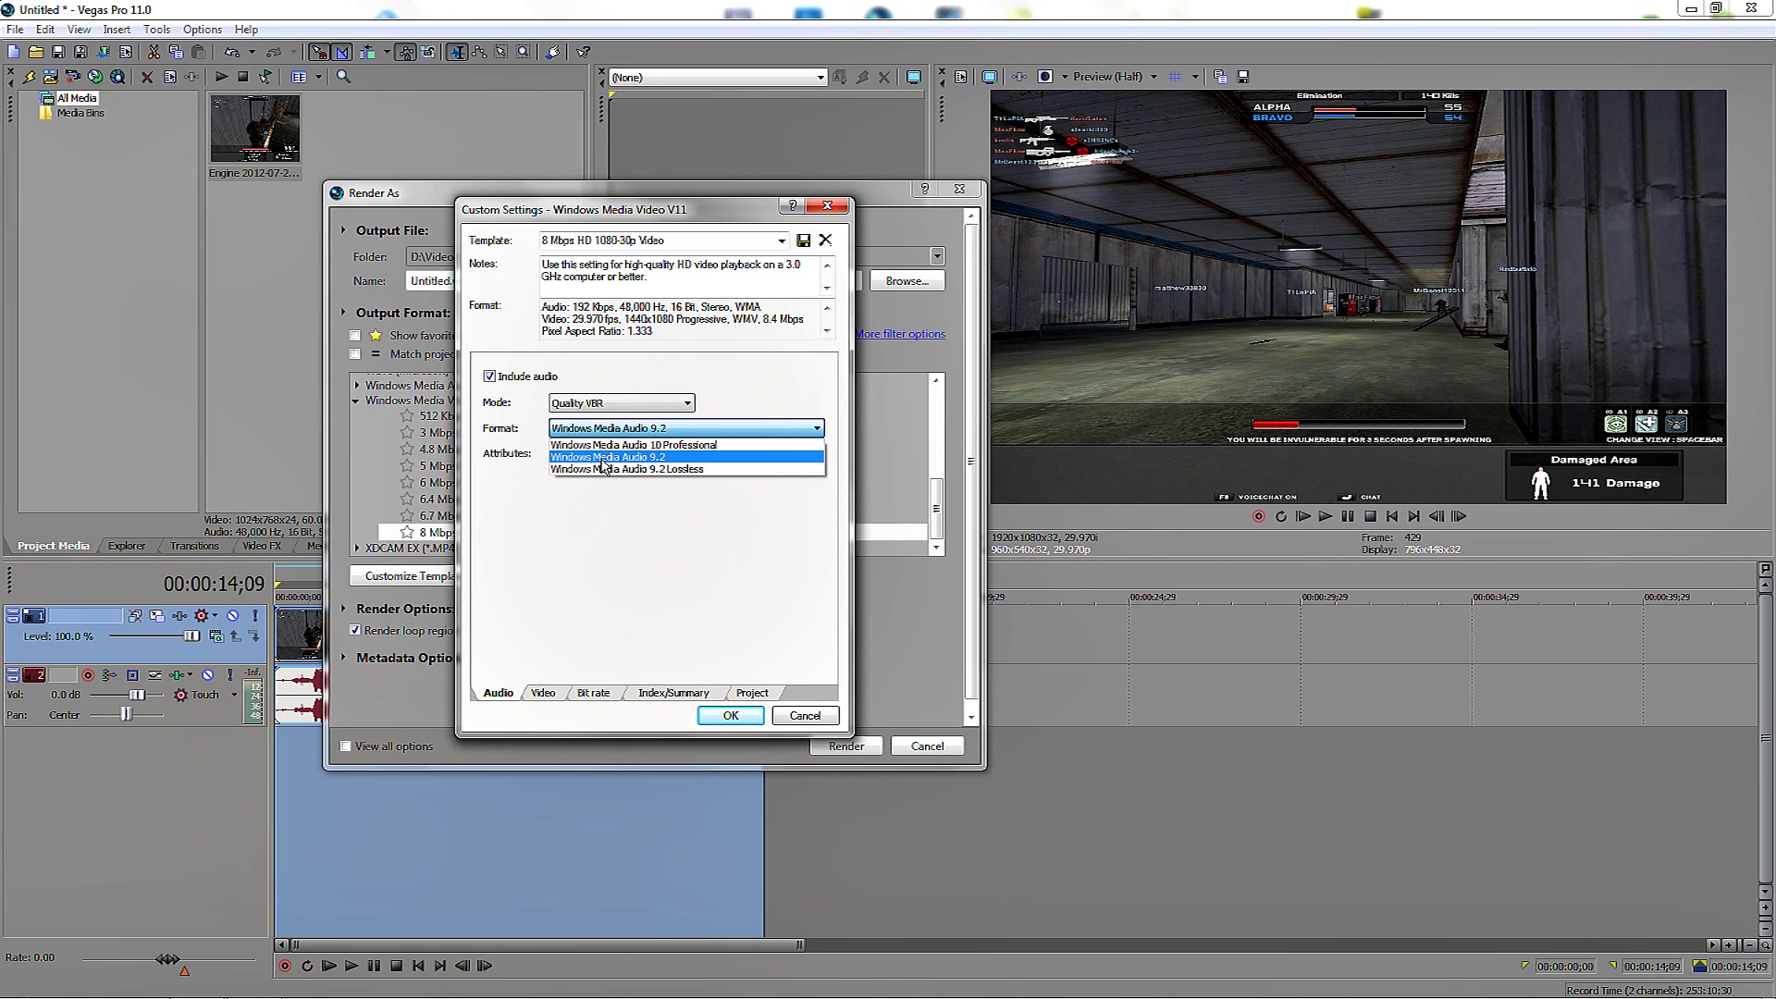
pyautogui.click(602, 460)
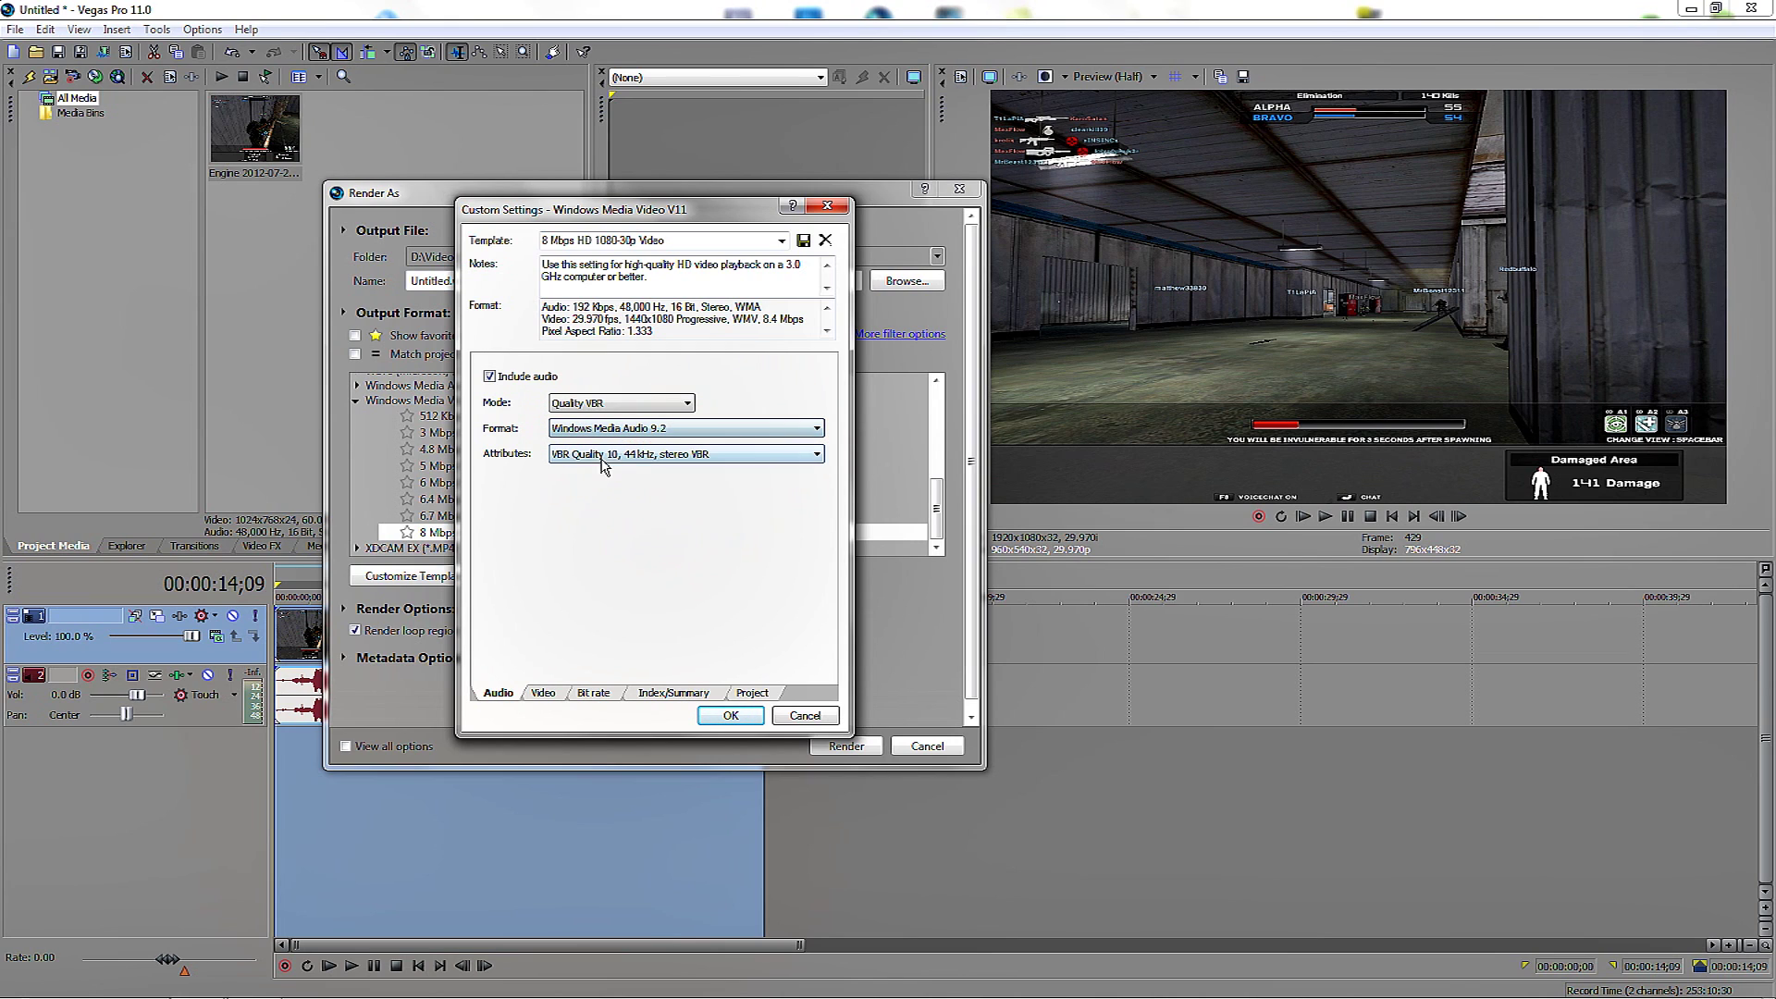
pyautogui.click(576, 454)
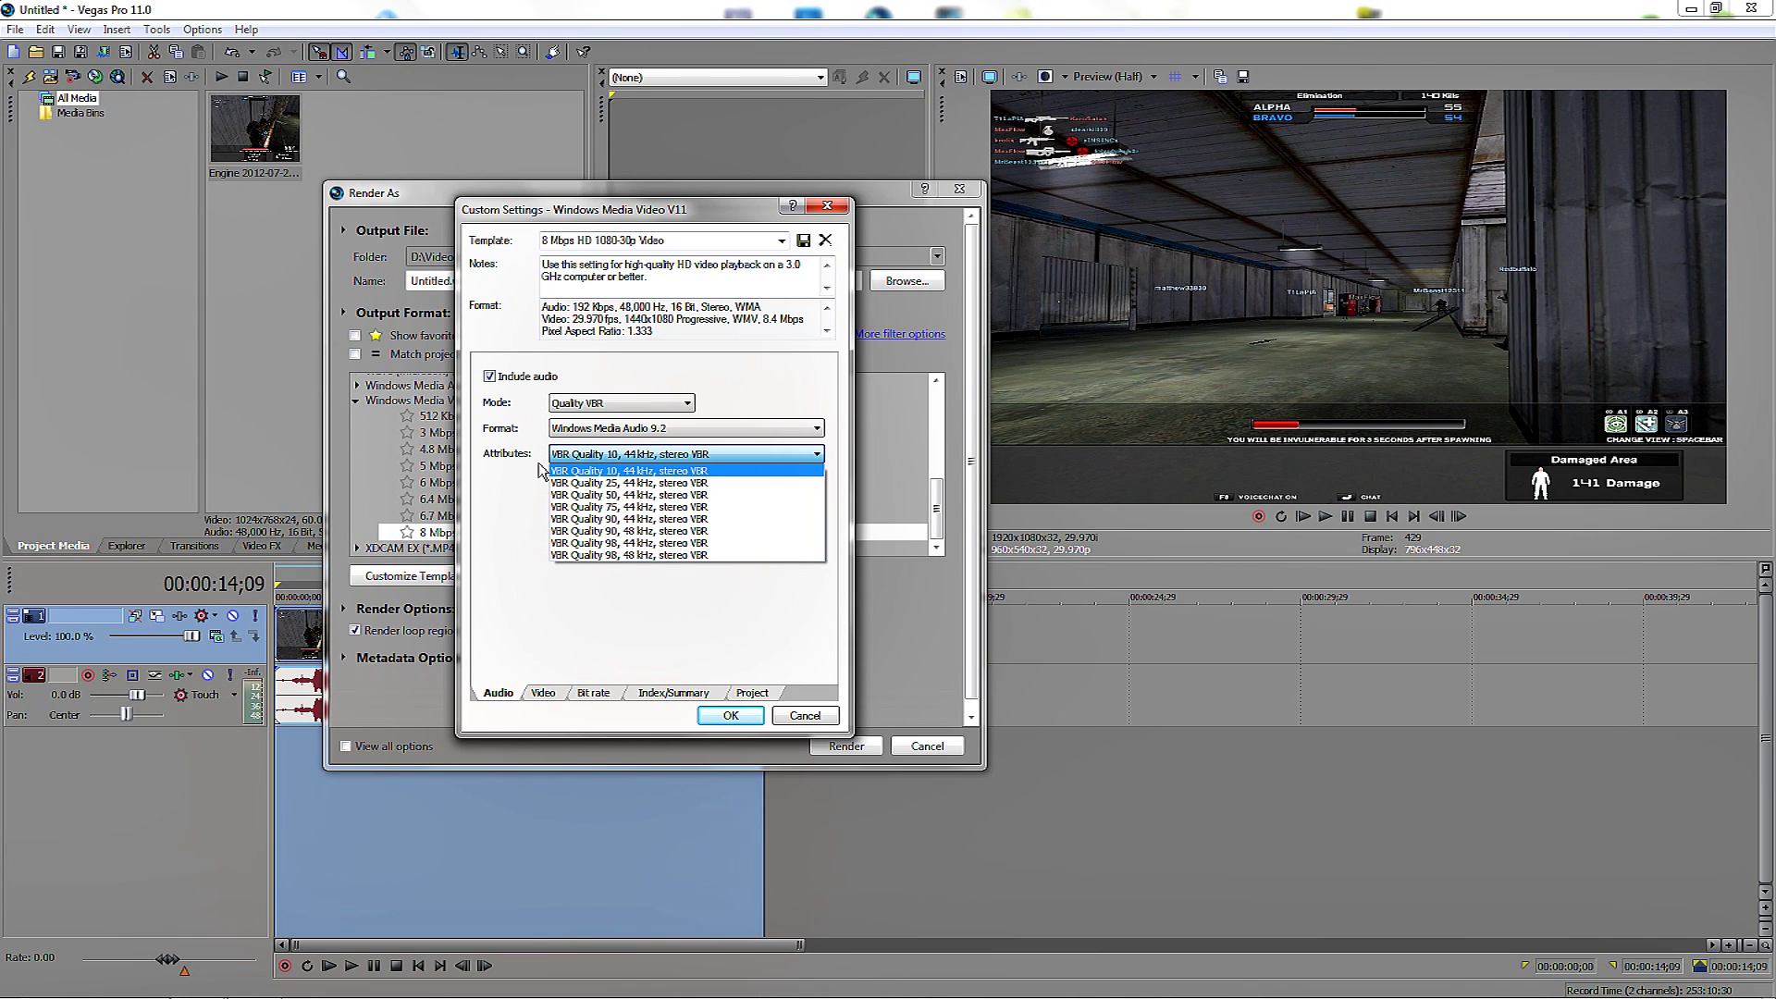
pyautogui.click(538, 473)
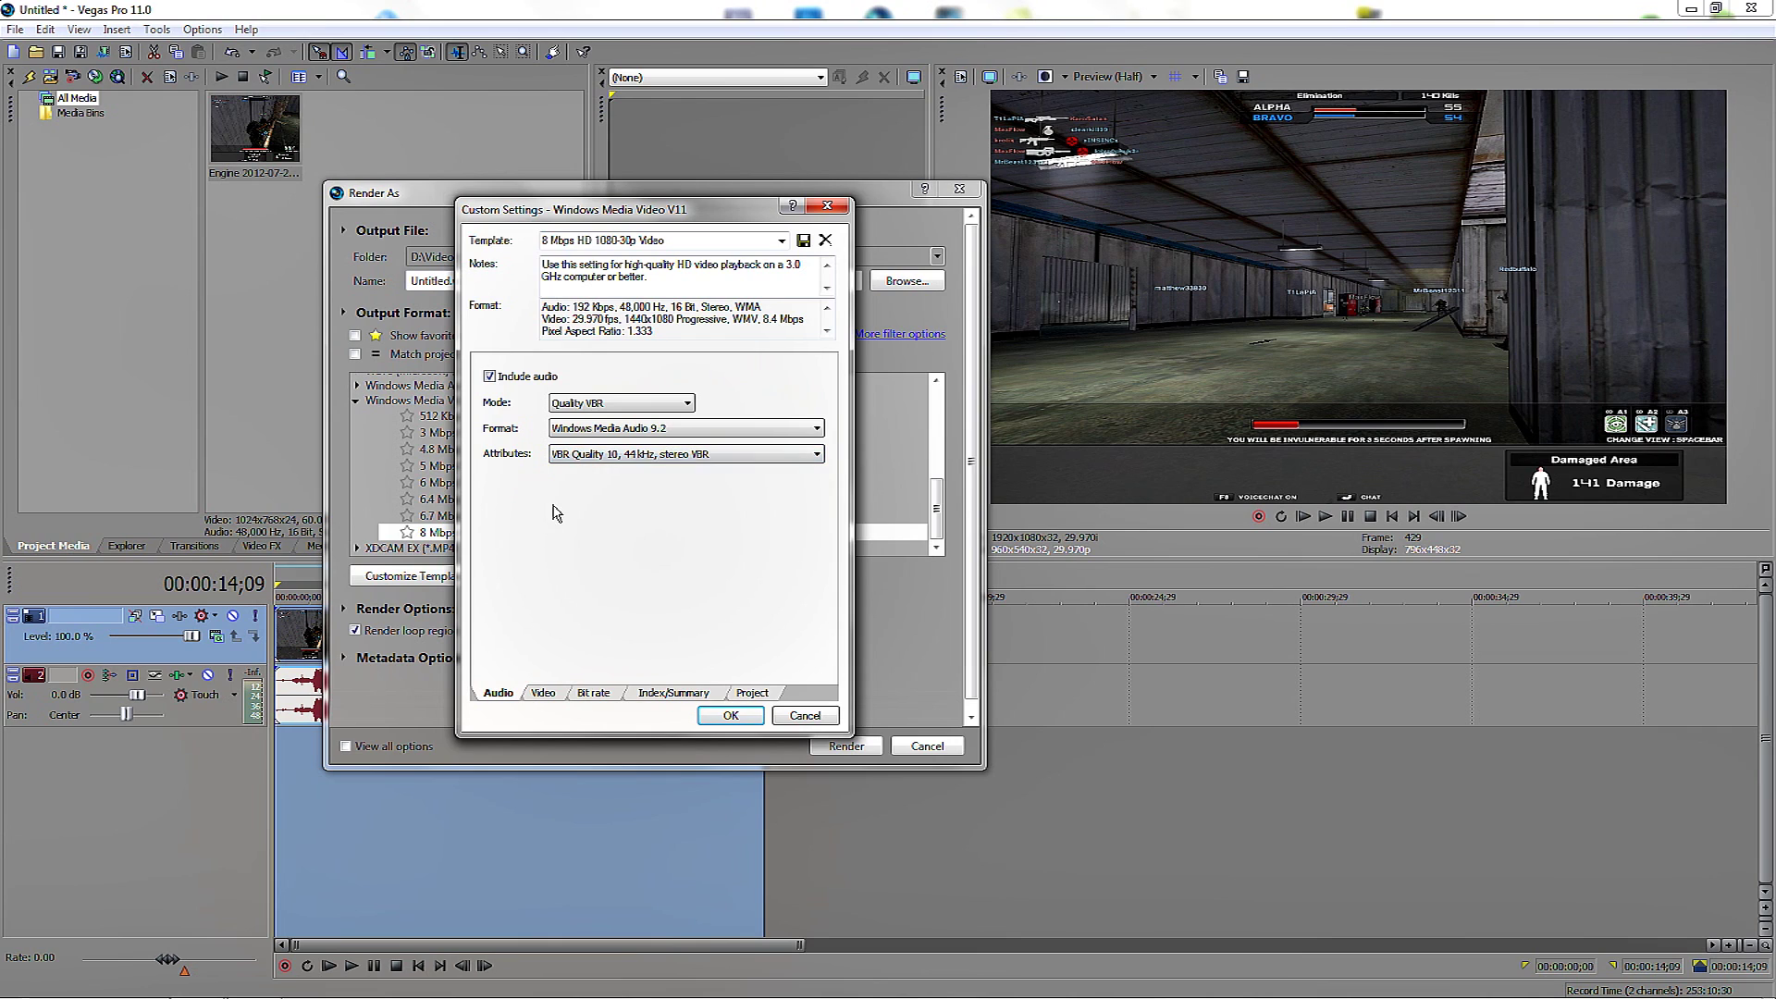
# - Set video to Quality VBR, Windows Media Video 9, 1440x1080 at 29.970 fps
pyautogui.click(552, 695)
pyautogui.click(621, 375)
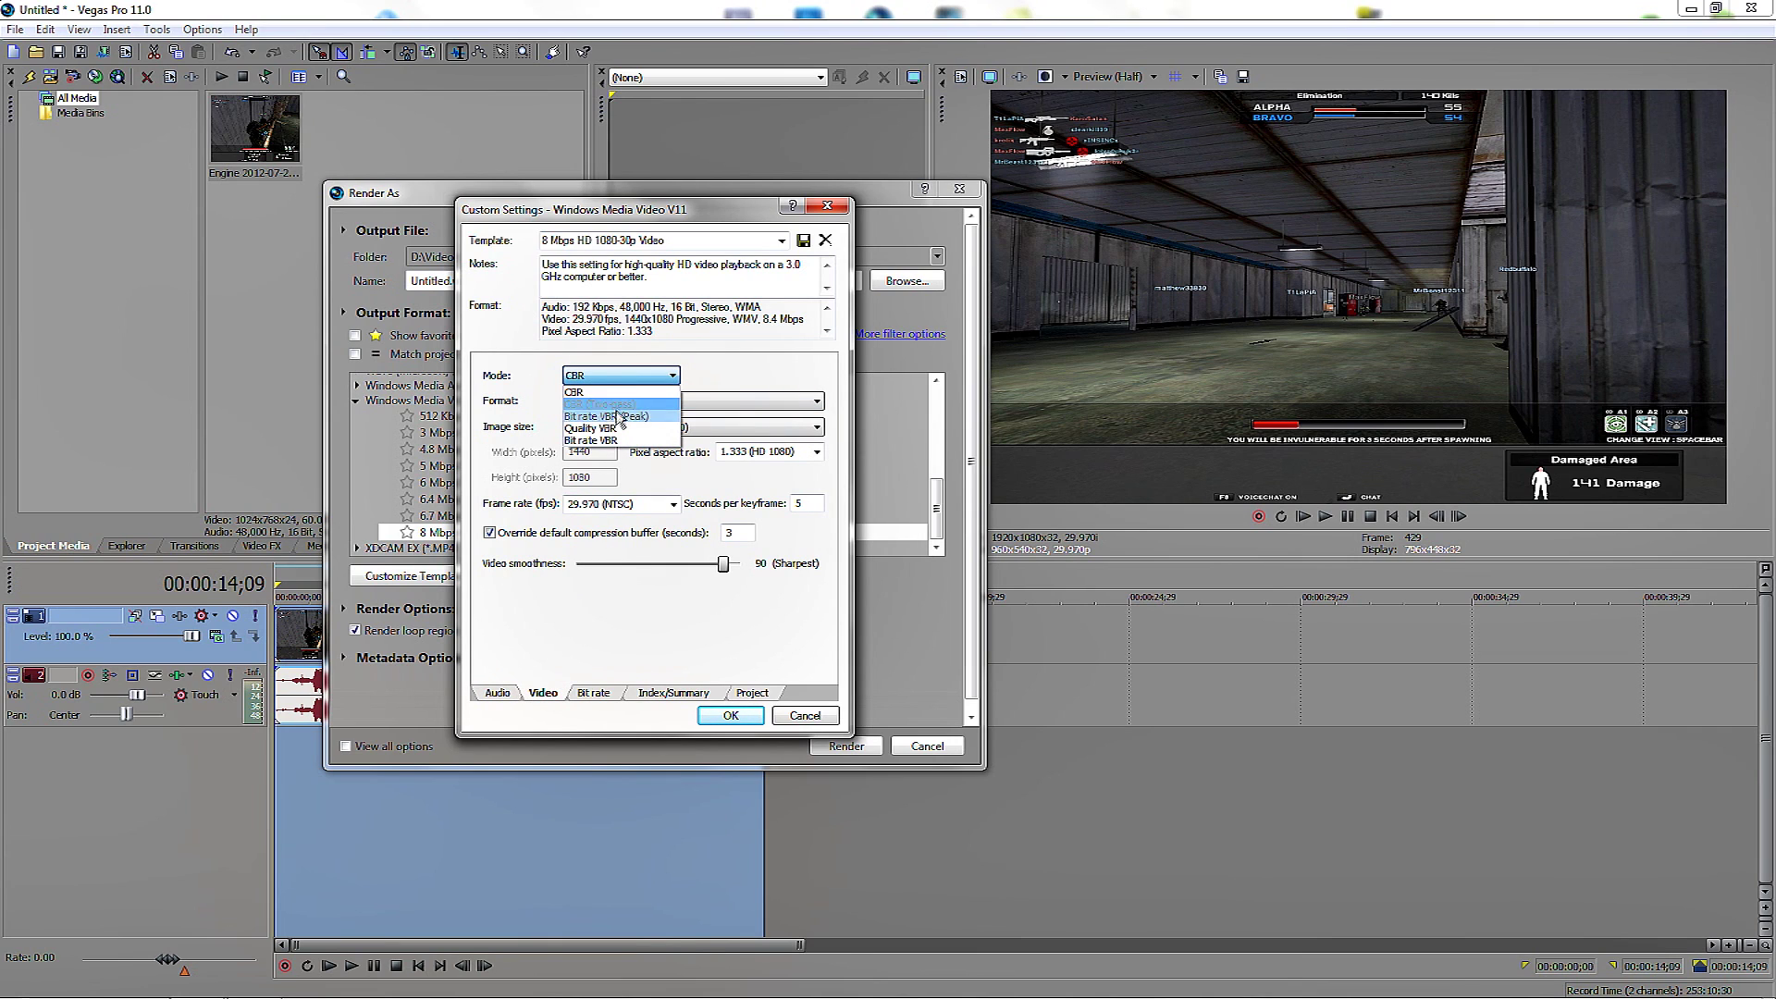
pyautogui.click(591, 429)
pyautogui.click(491, 696)
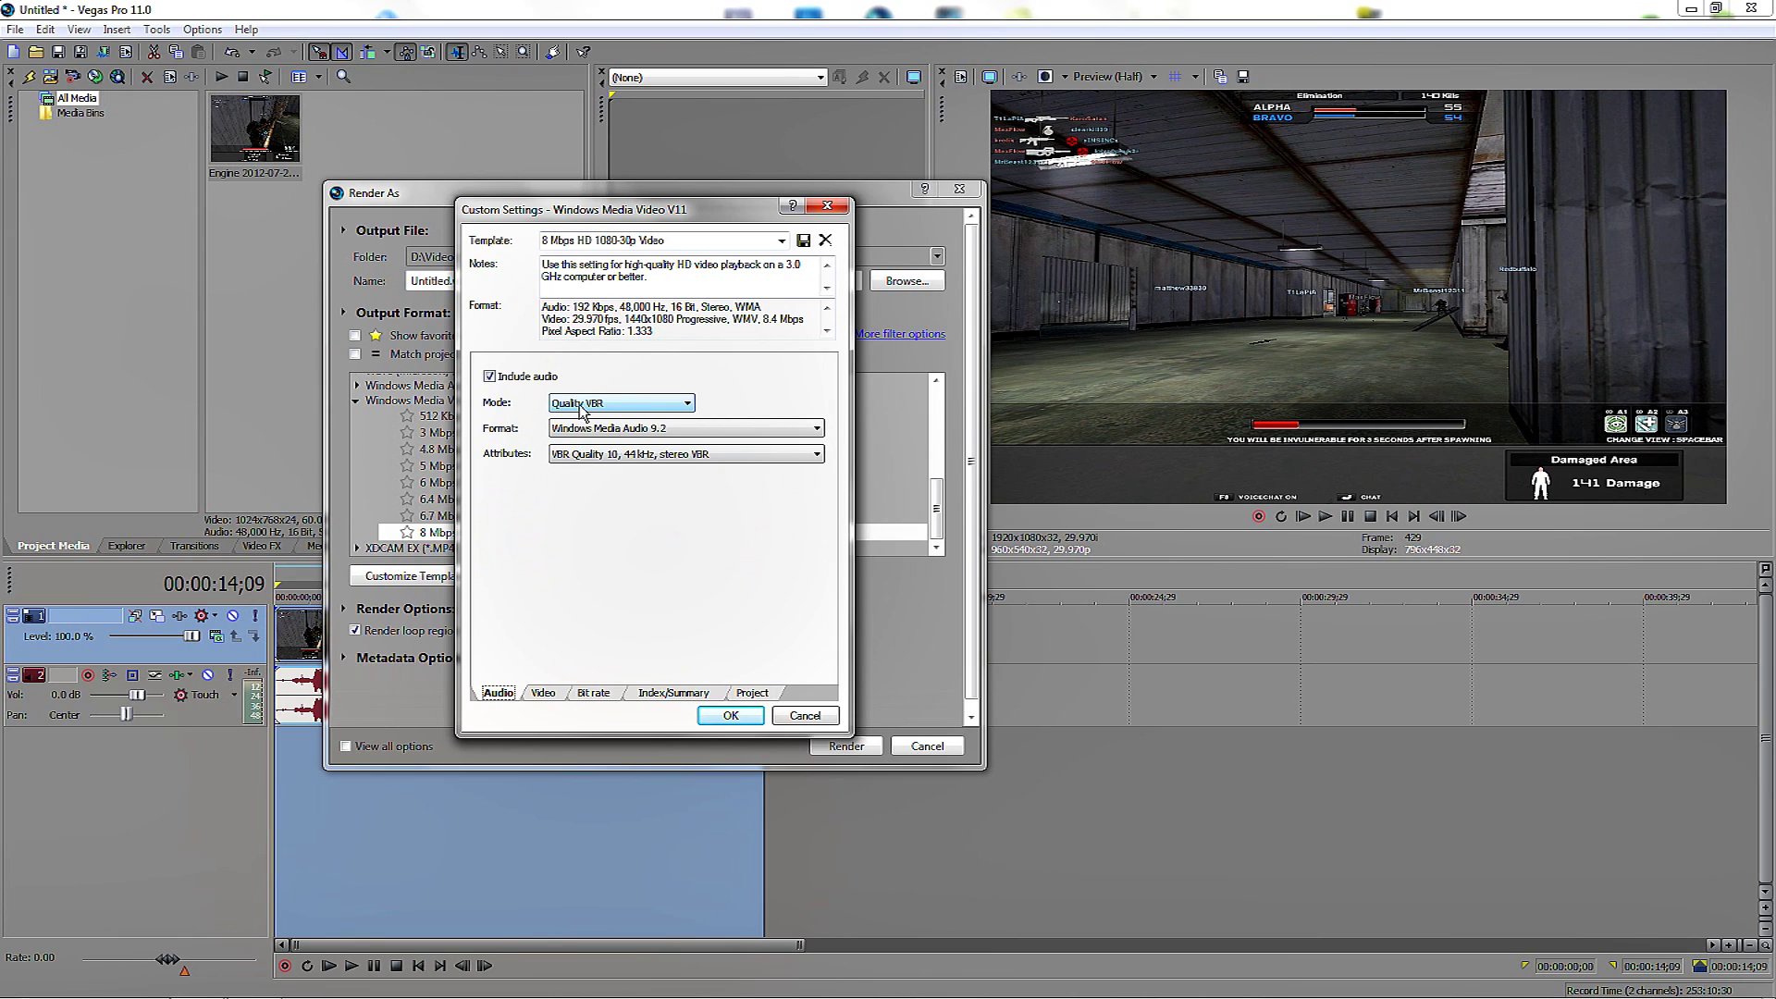
pyautogui.click(546, 693)
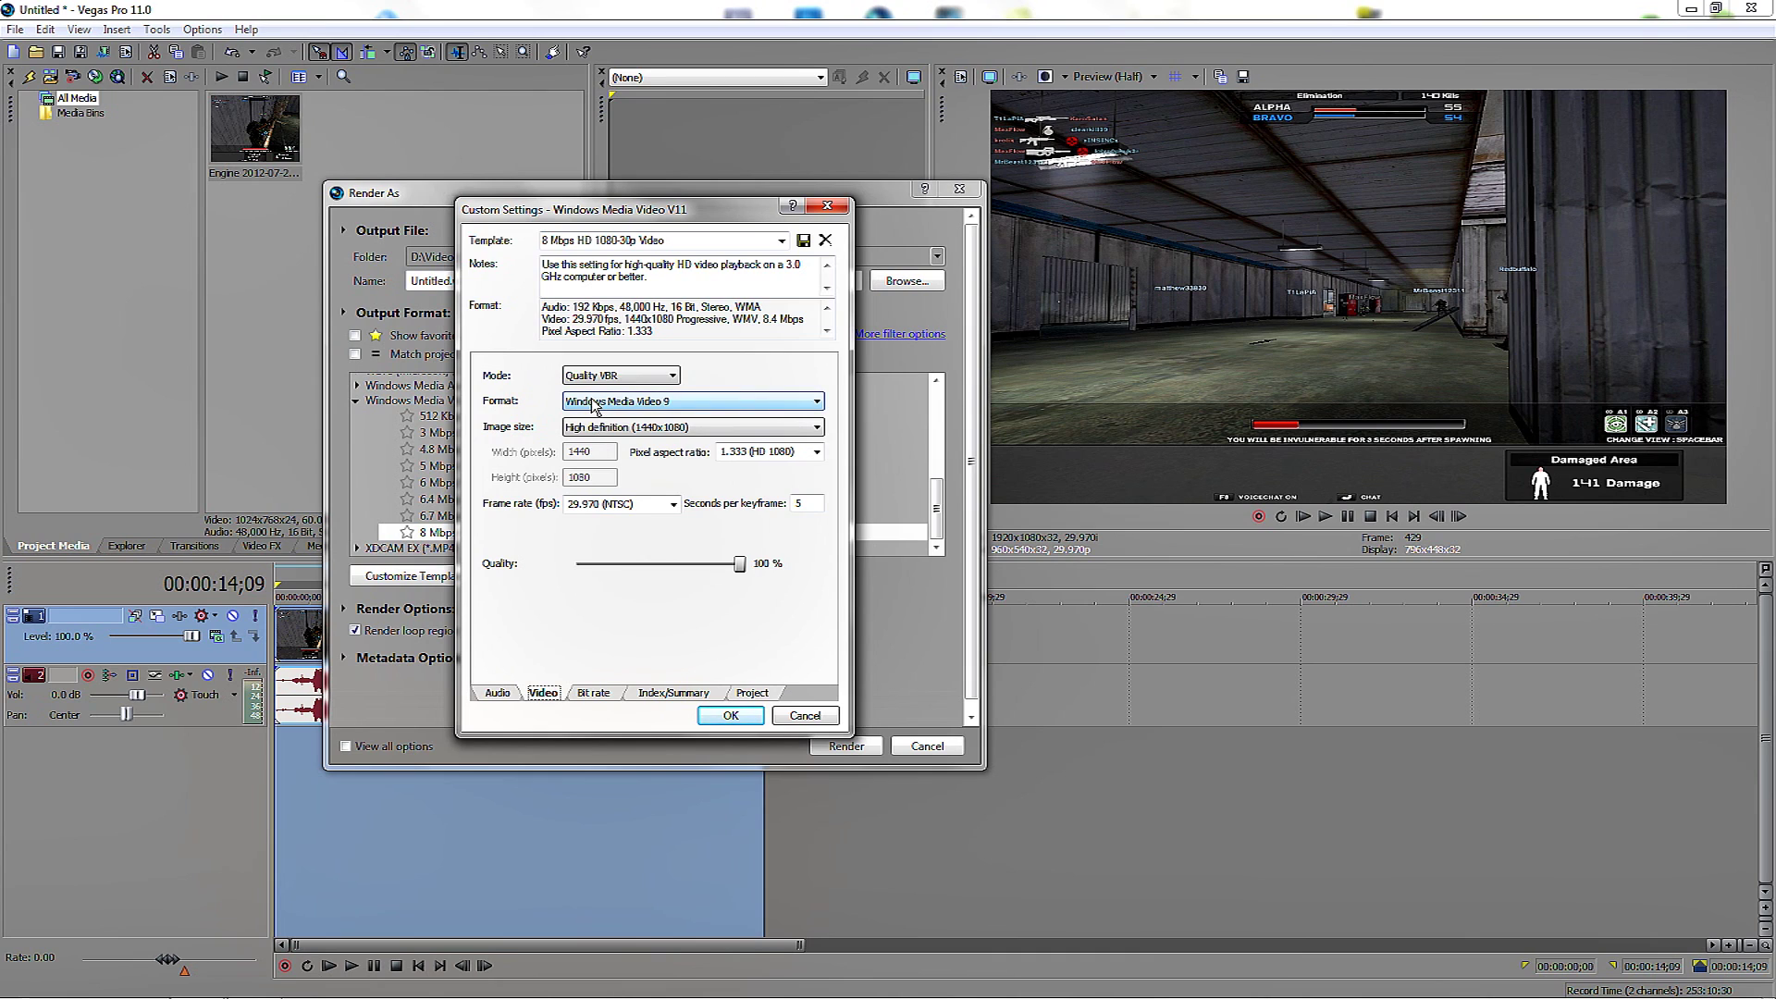
pyautogui.click(595, 404)
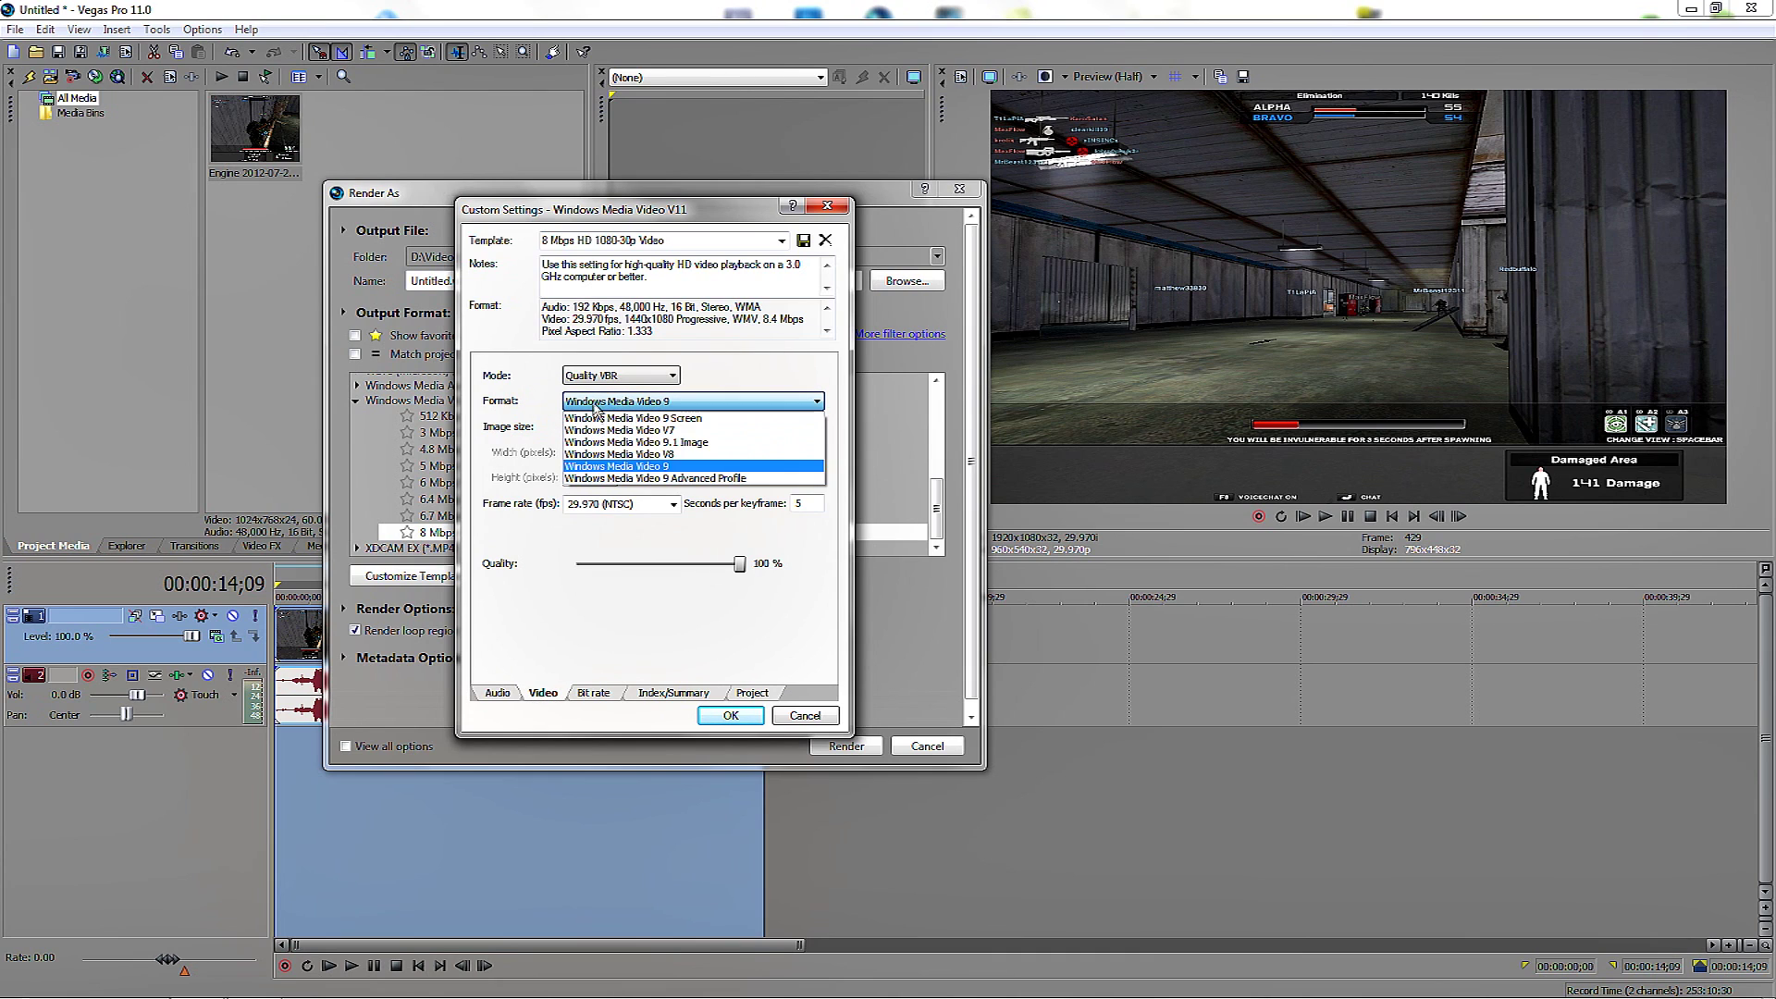
pyautogui.click(624, 468)
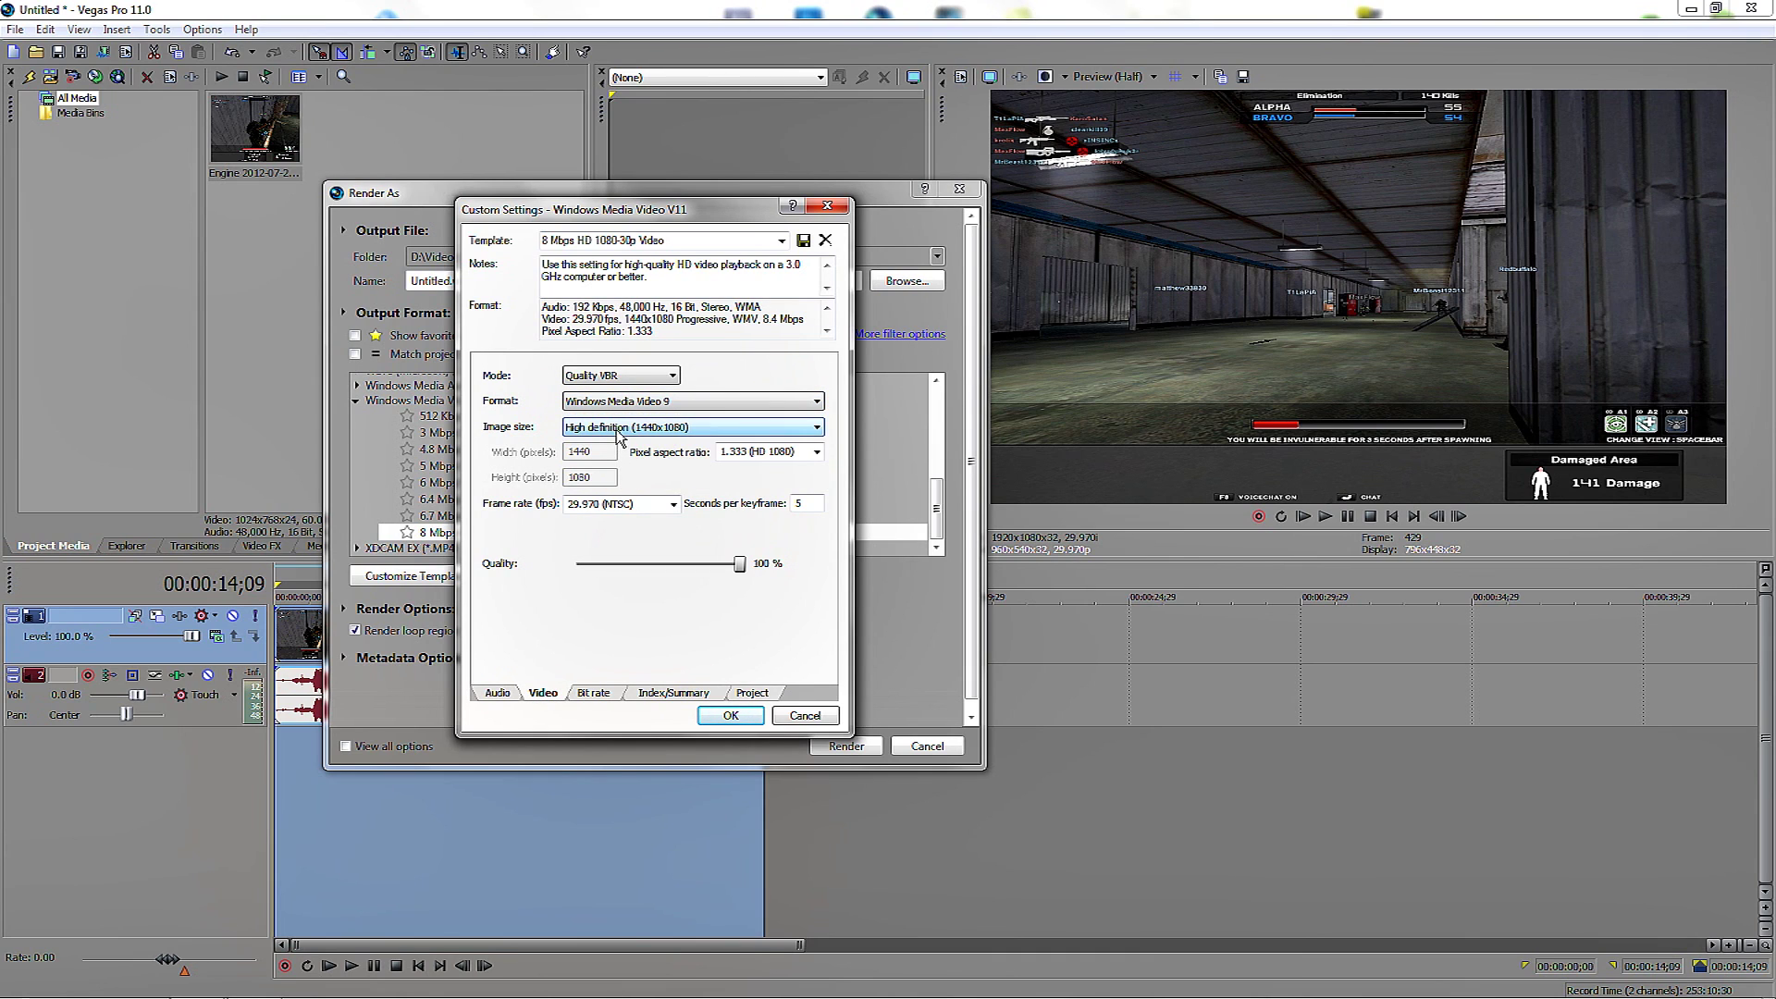
pyautogui.click(618, 428)
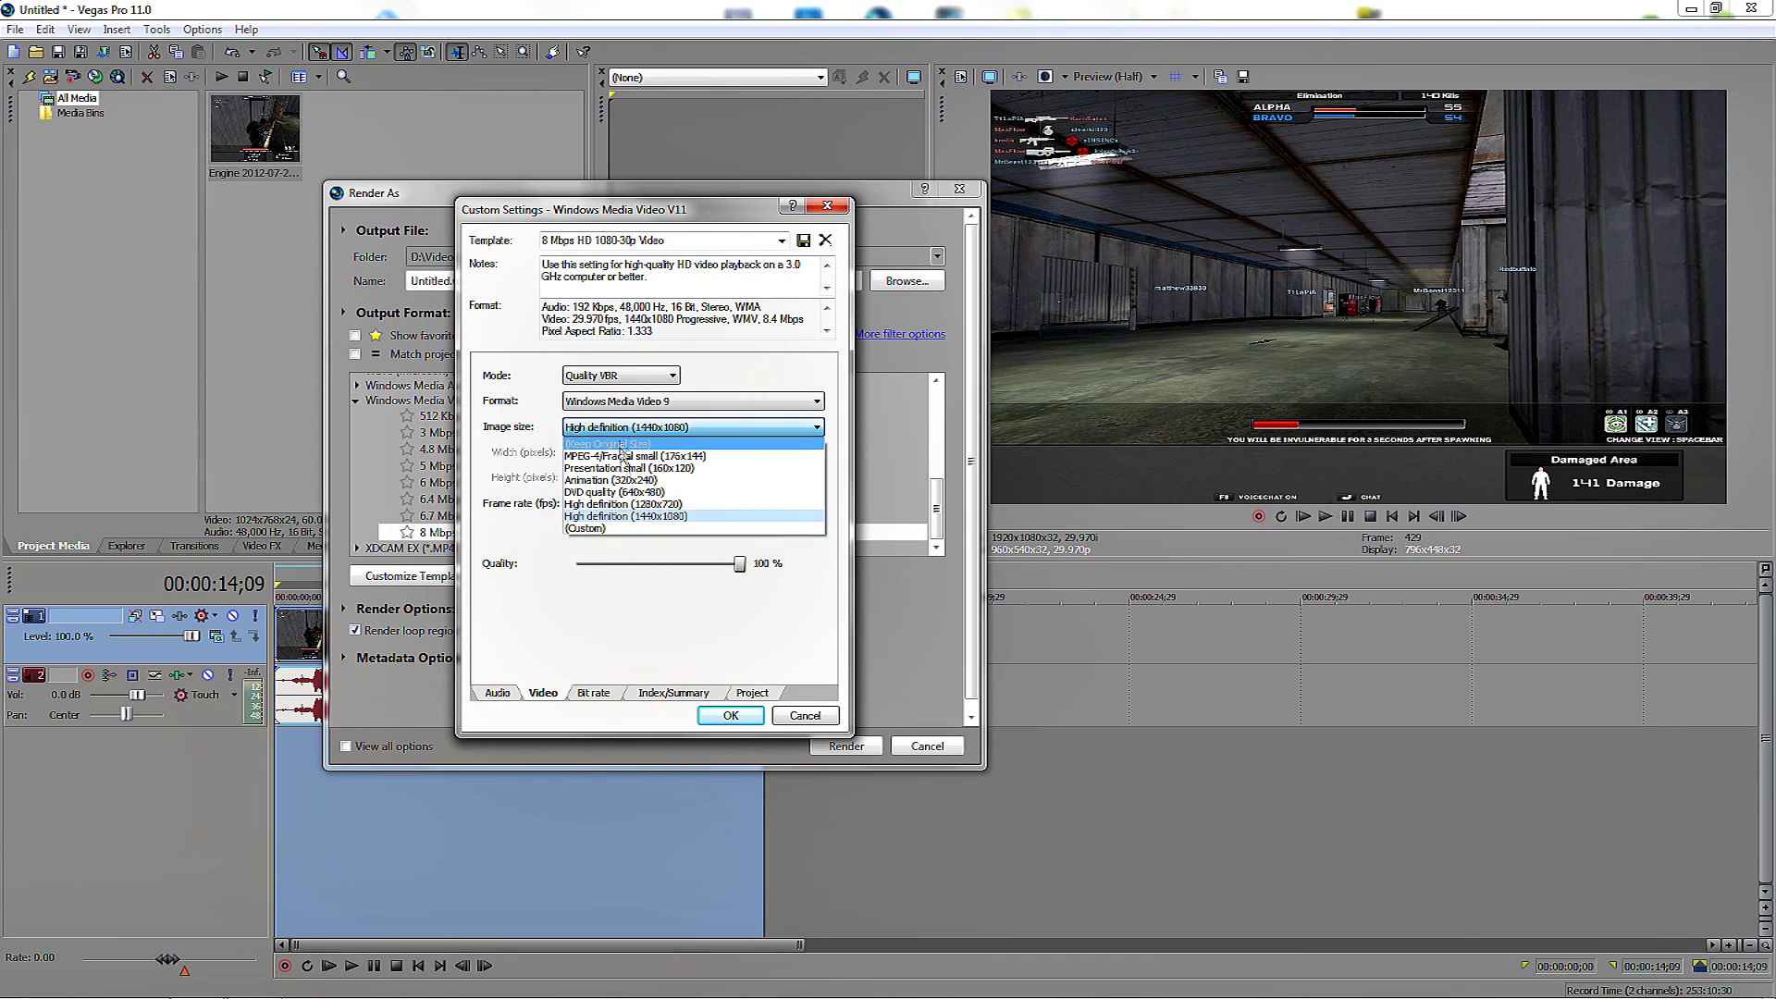
pyautogui.click(617, 516)
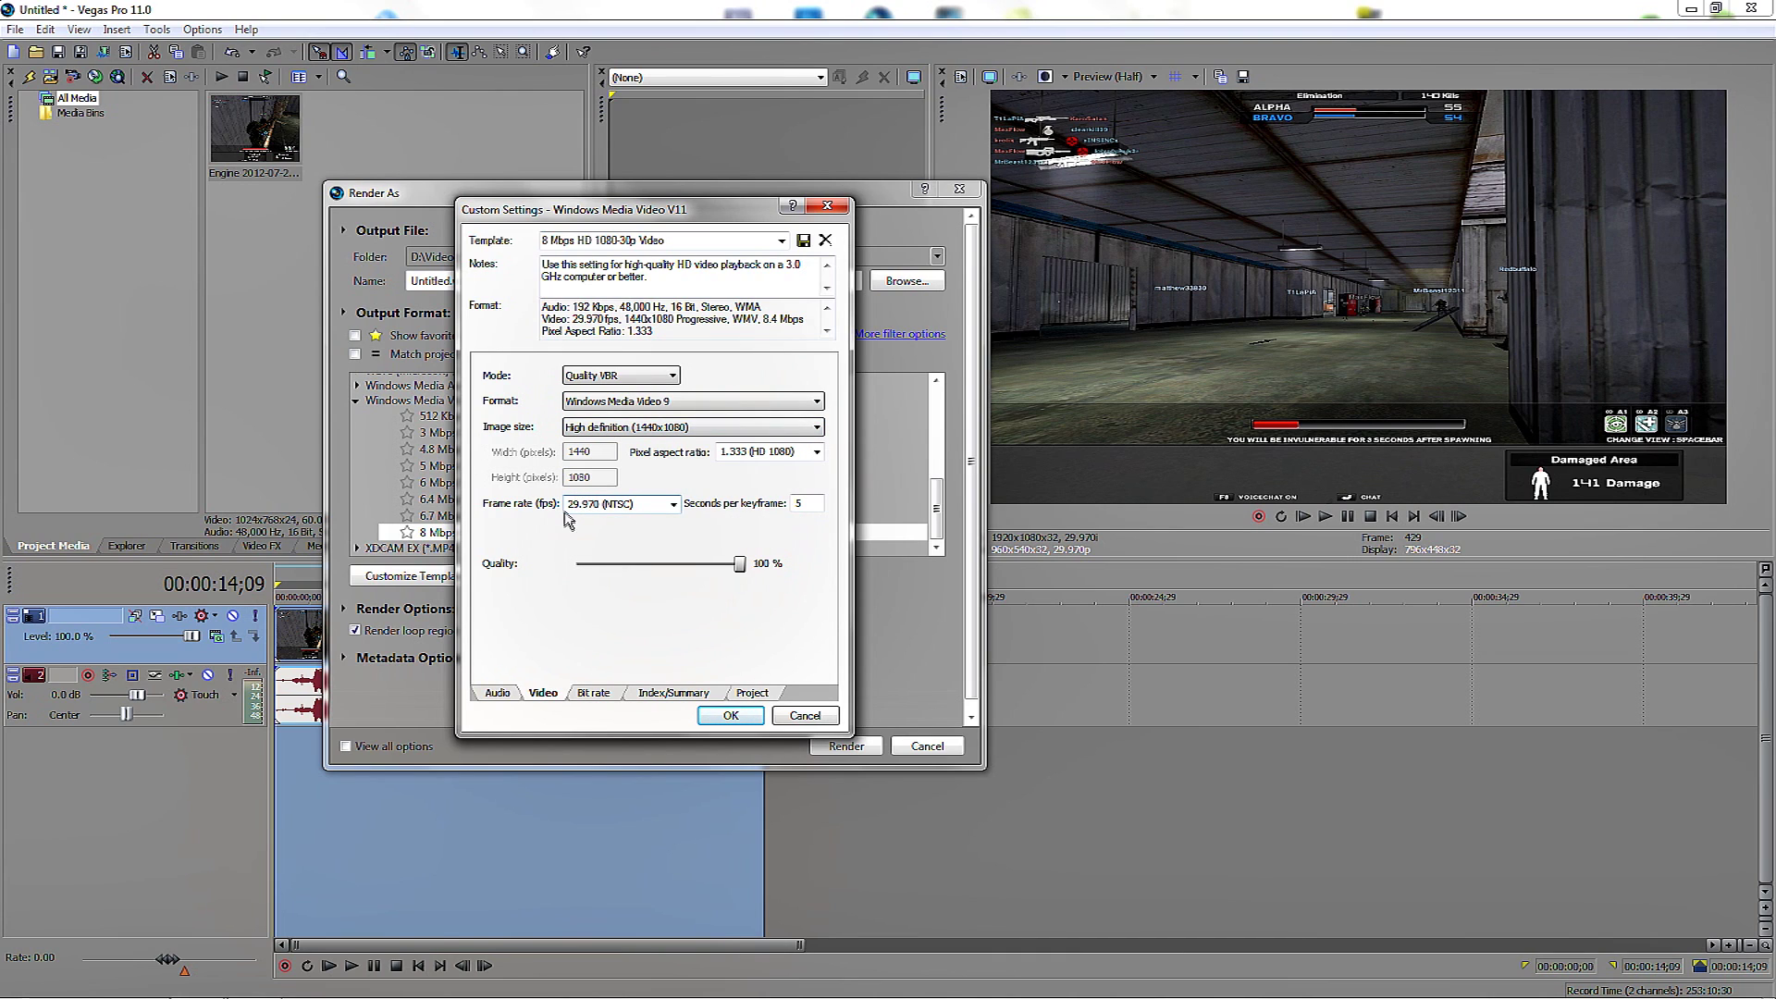
pyautogui.click(674, 503)
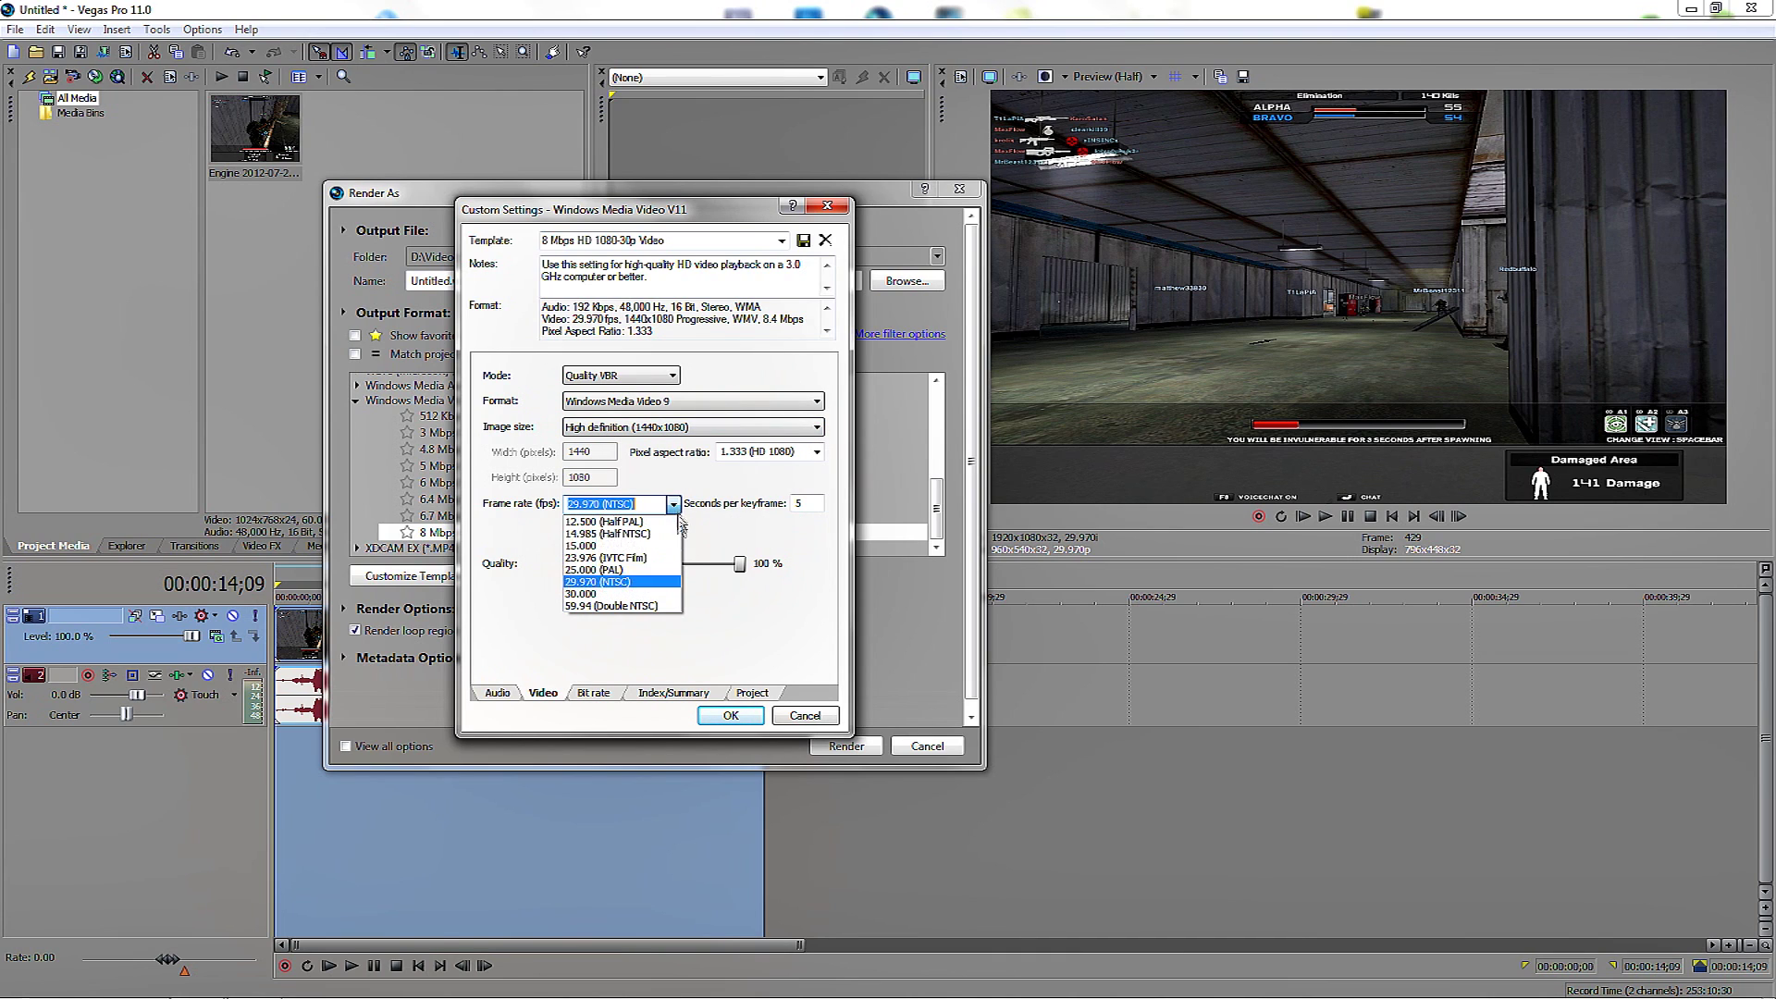
pyautogui.click(654, 583)
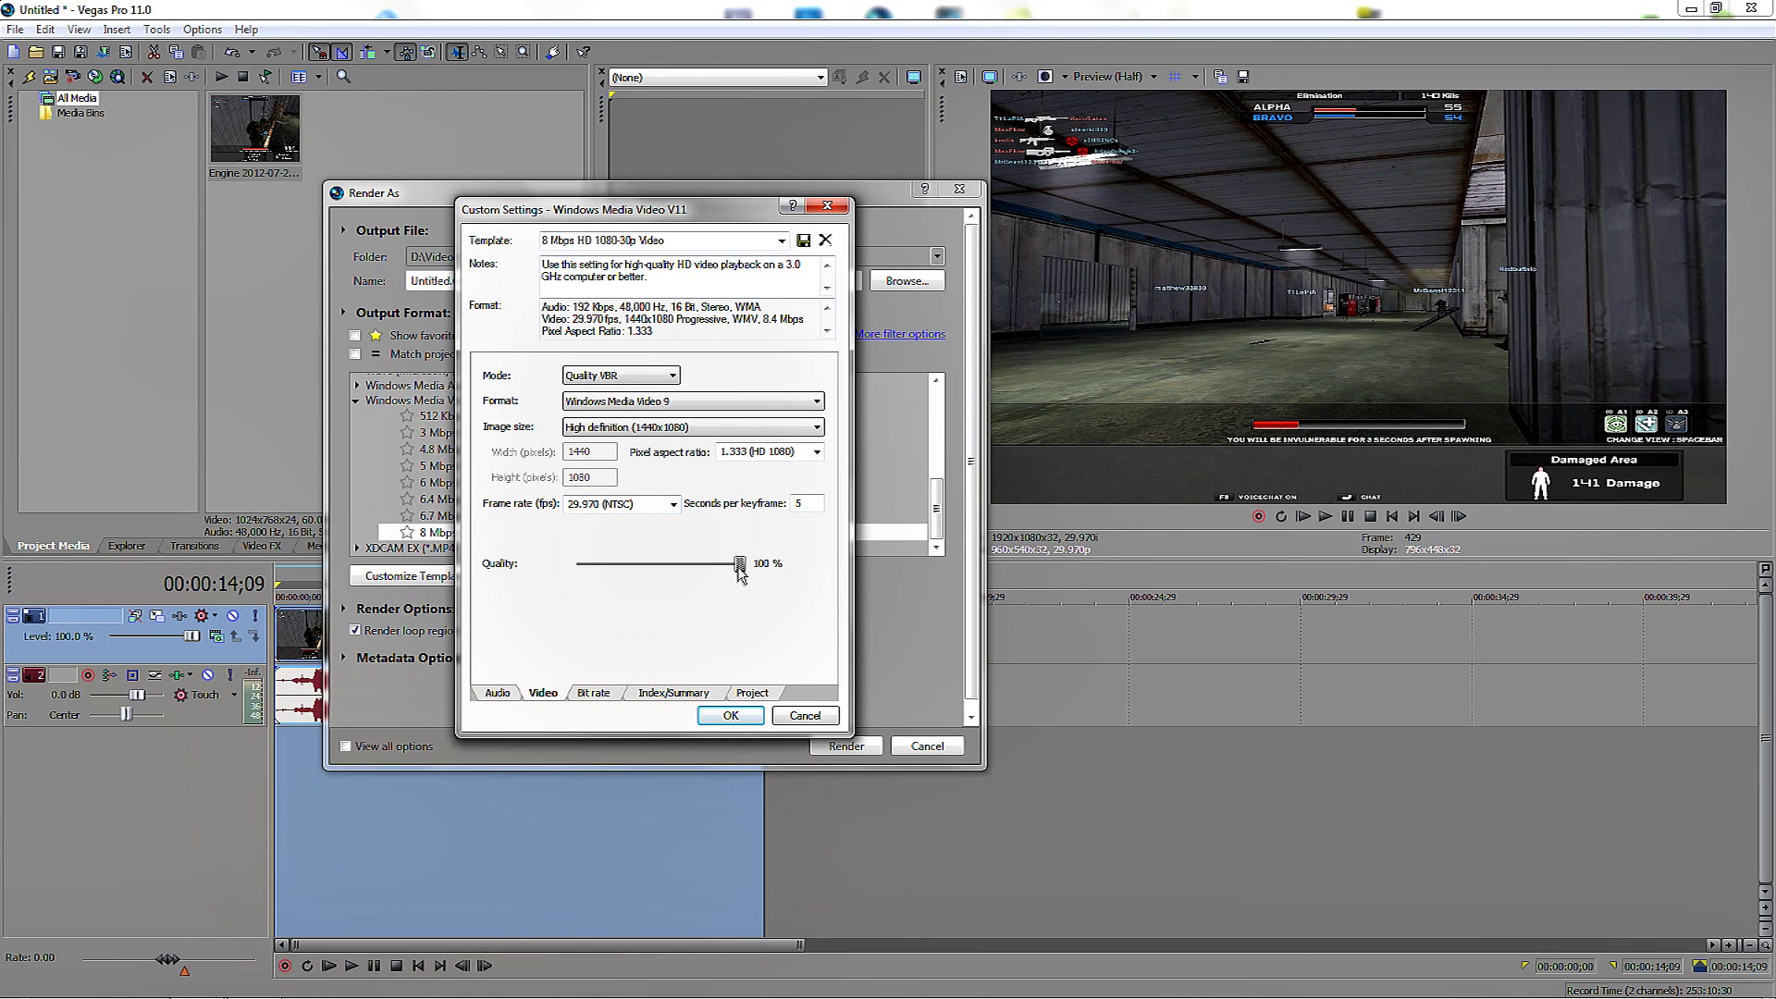
pyautogui.click(606, 695)
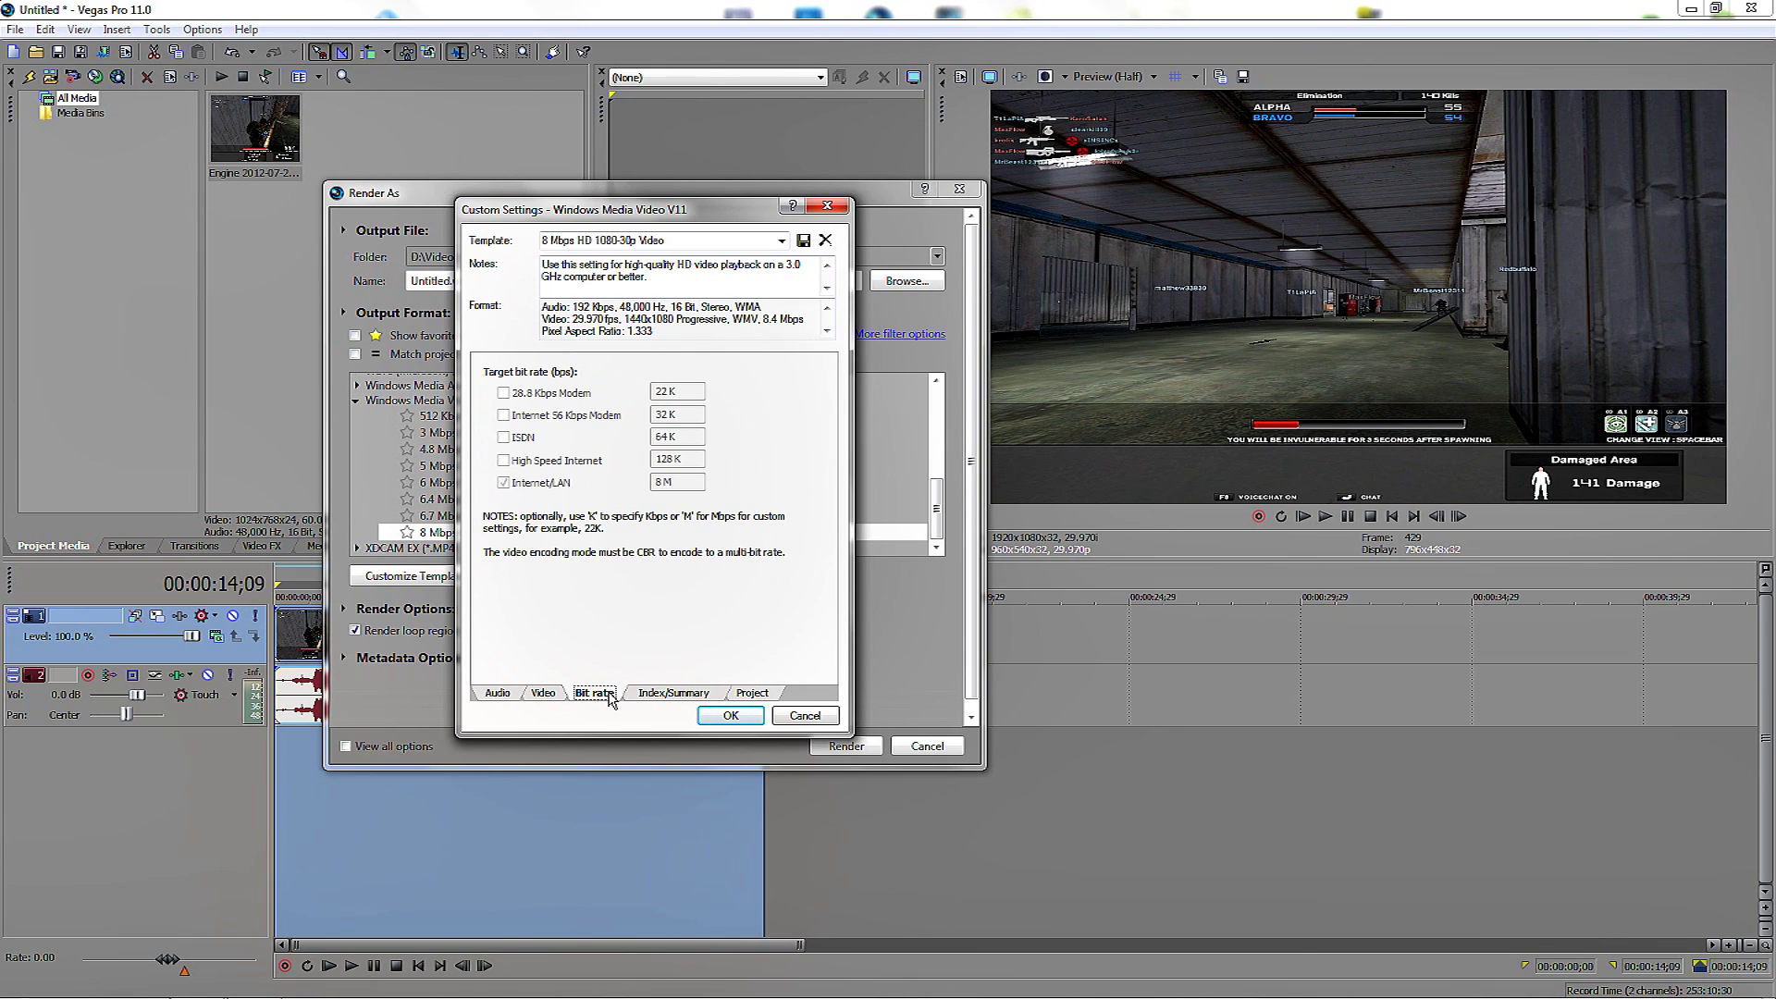
# - Set video rendering quality to Best and apply the customized template
pyautogui.click(648, 693)
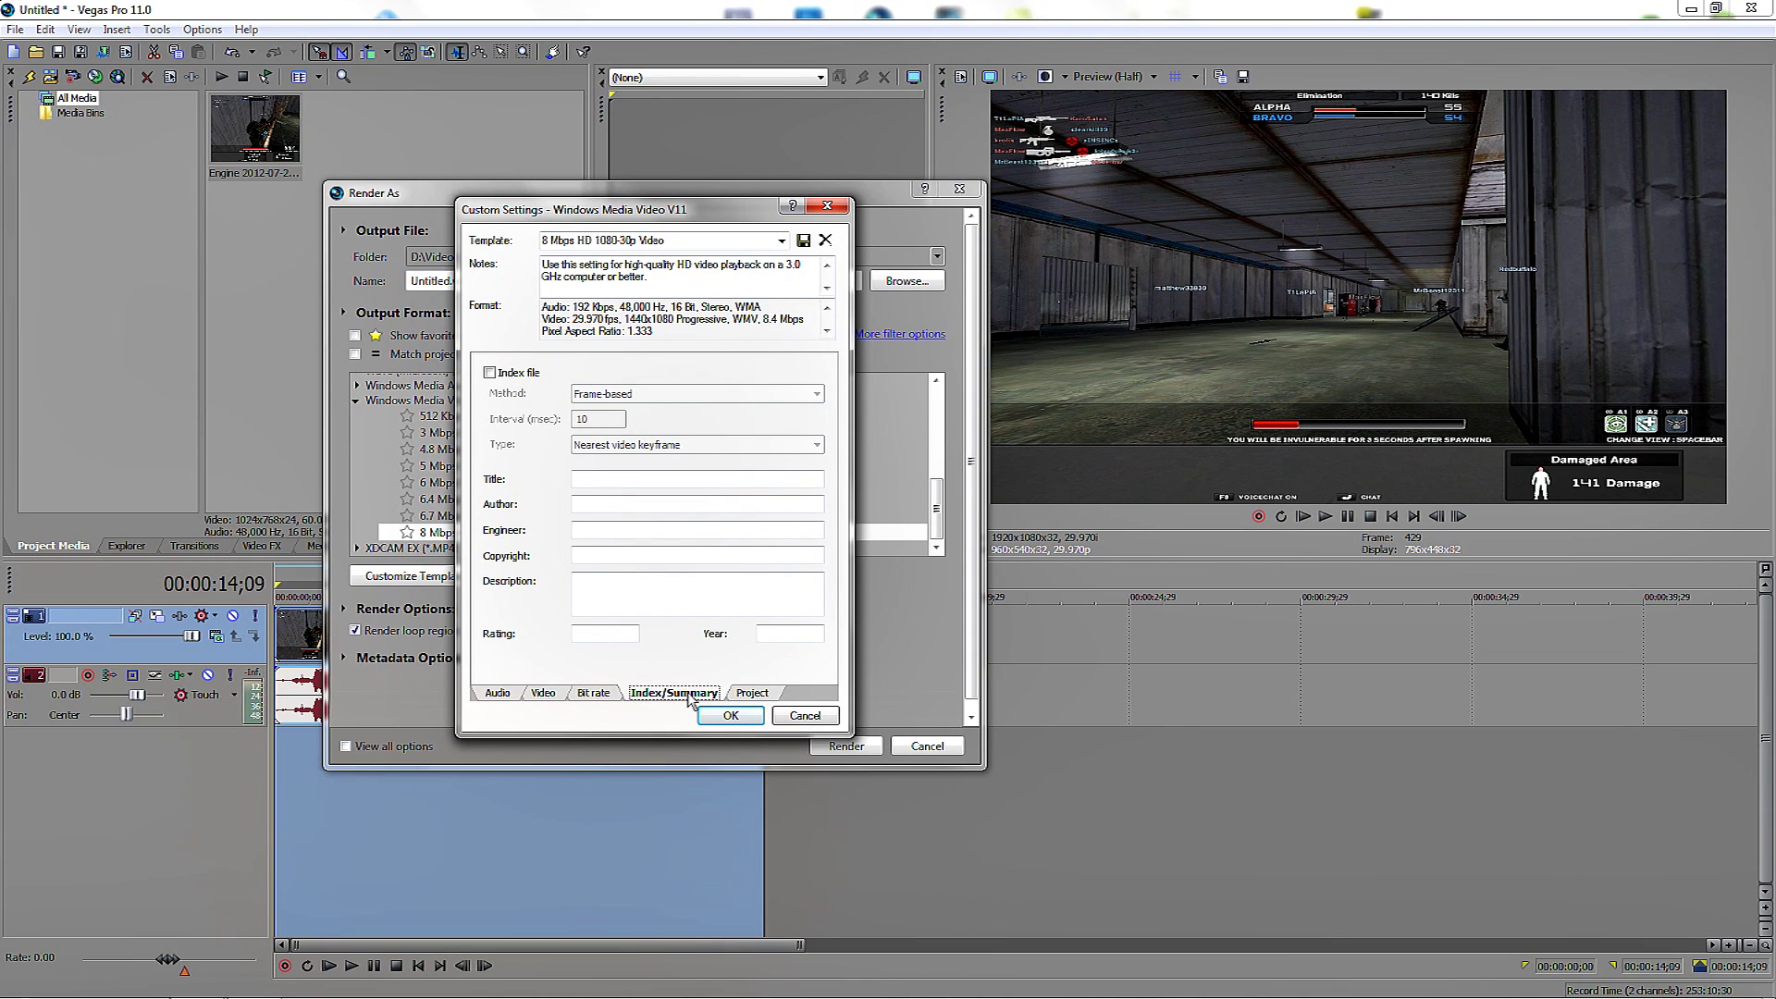
pyautogui.click(751, 693)
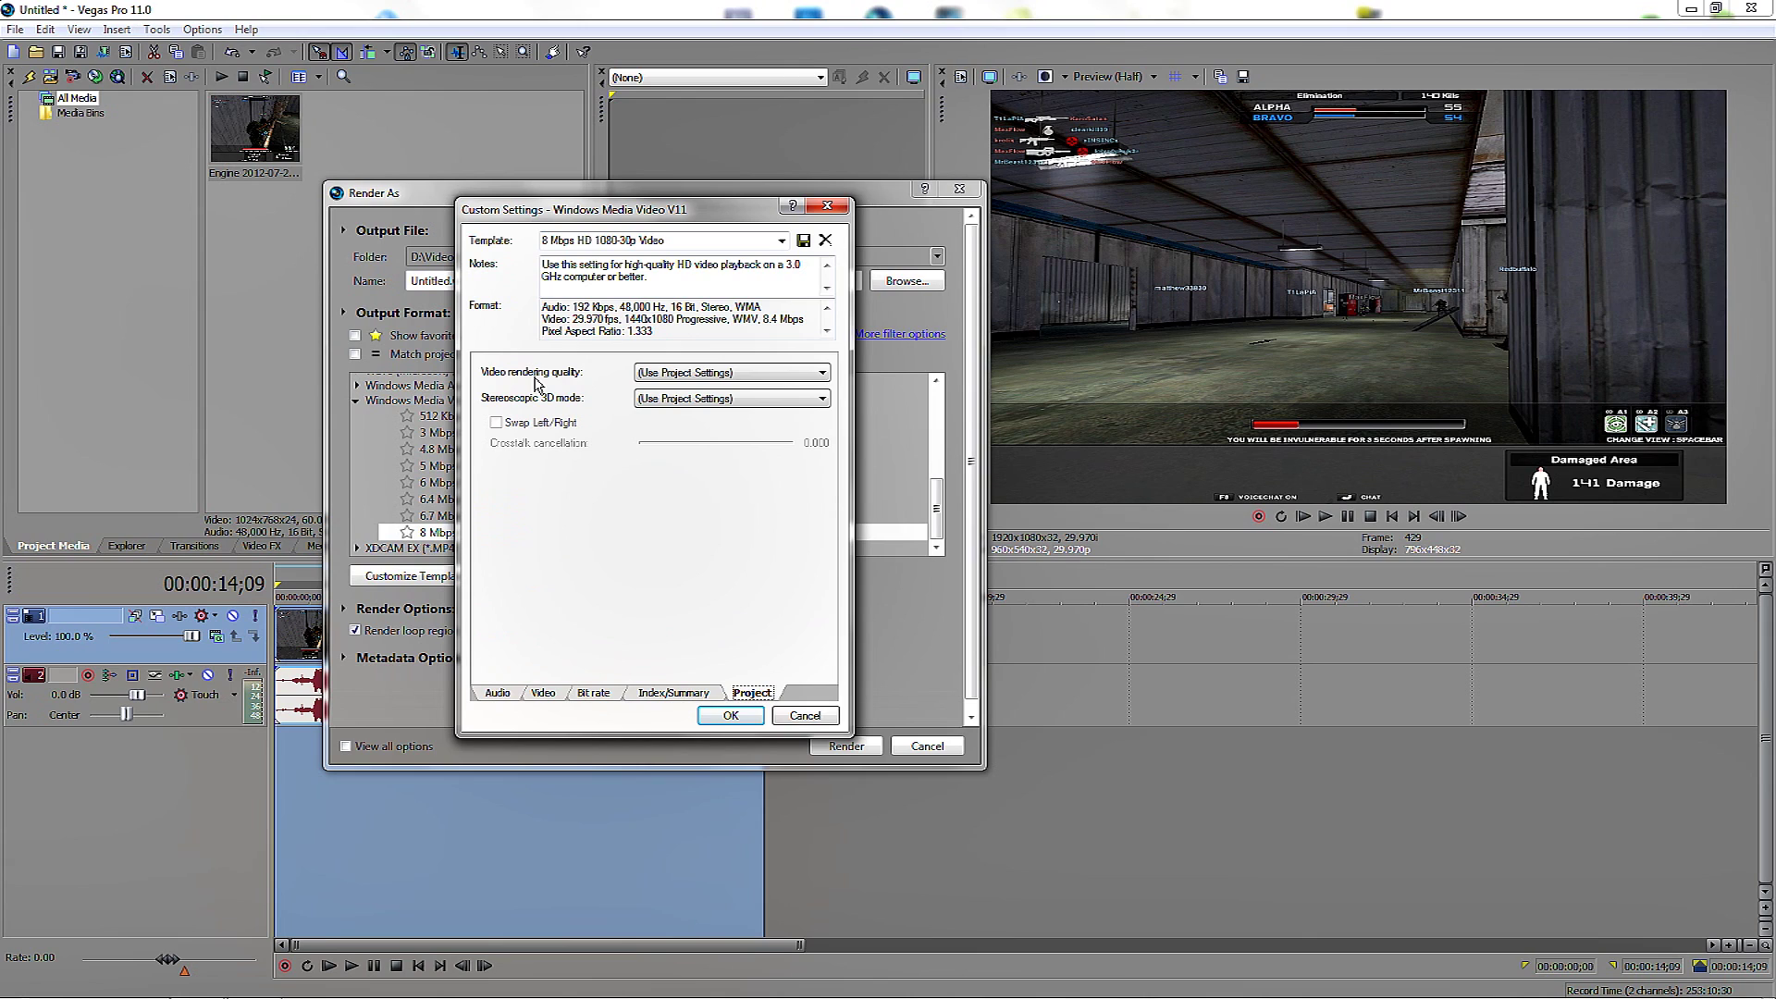
pyautogui.click(657, 374)
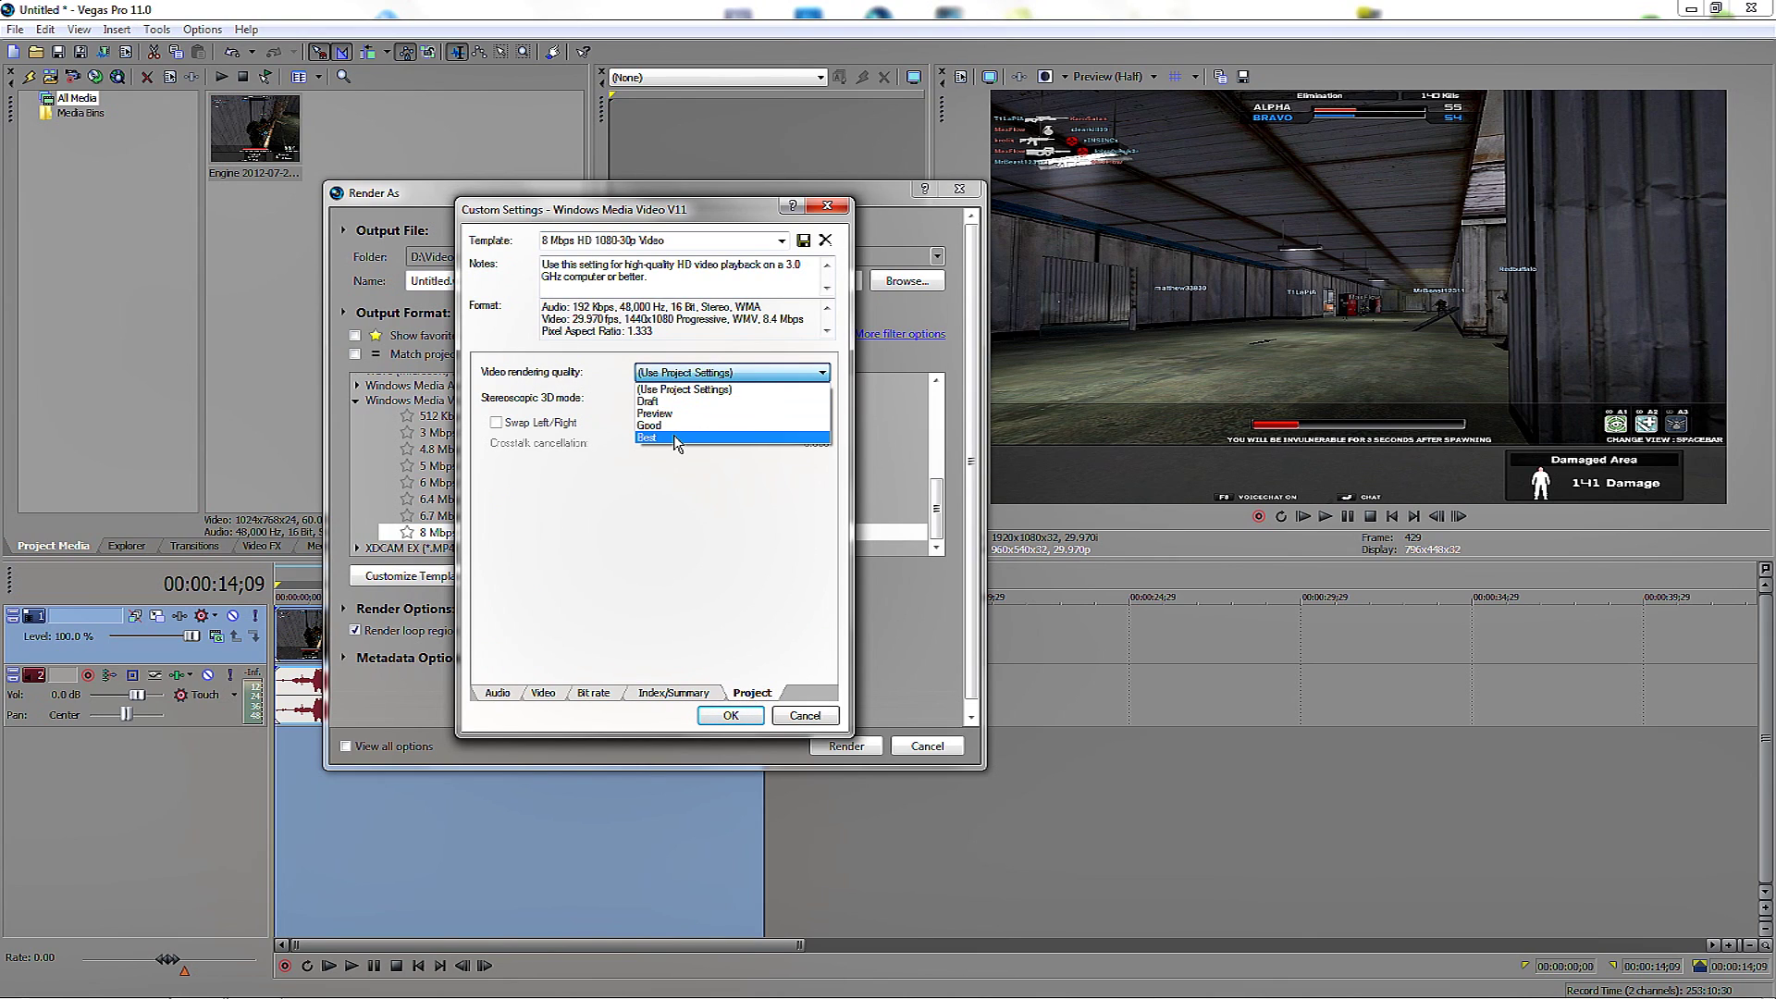
pyautogui.click(674, 435)
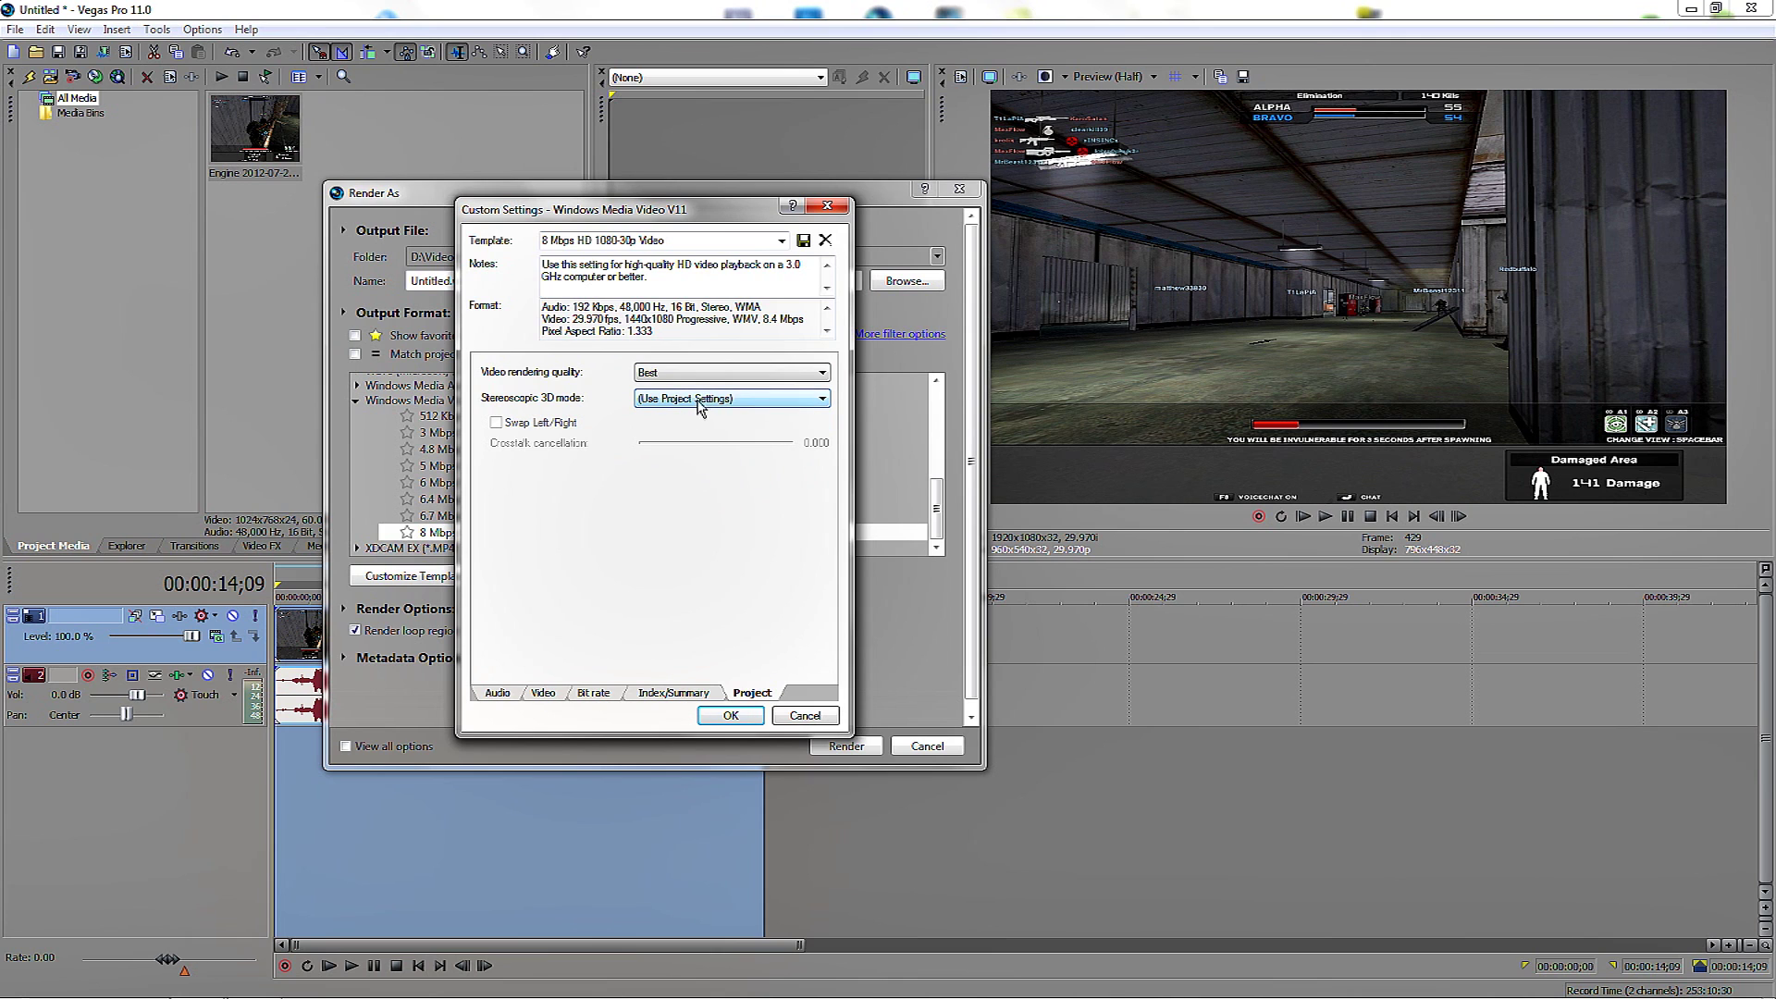
pyautogui.click(740, 719)
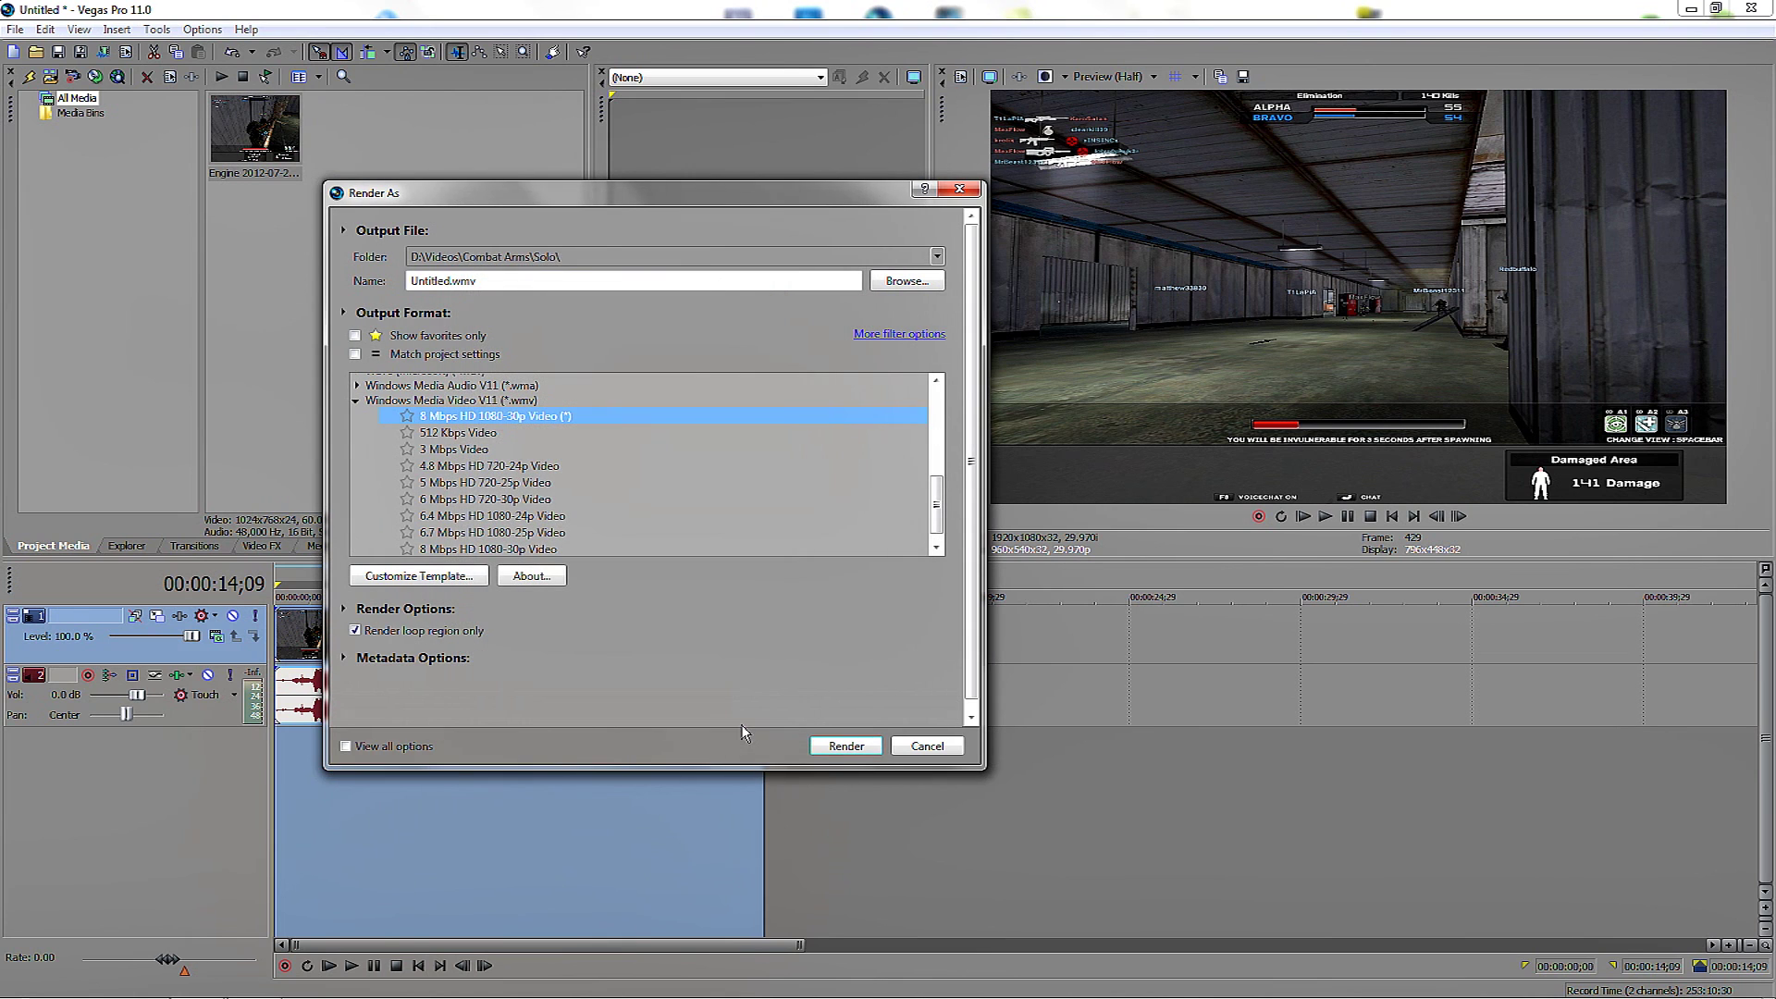
# - Render Untitled.wmv, cancel it partway through, and minimize Vegas Pro
pyautogui.click(838, 747)
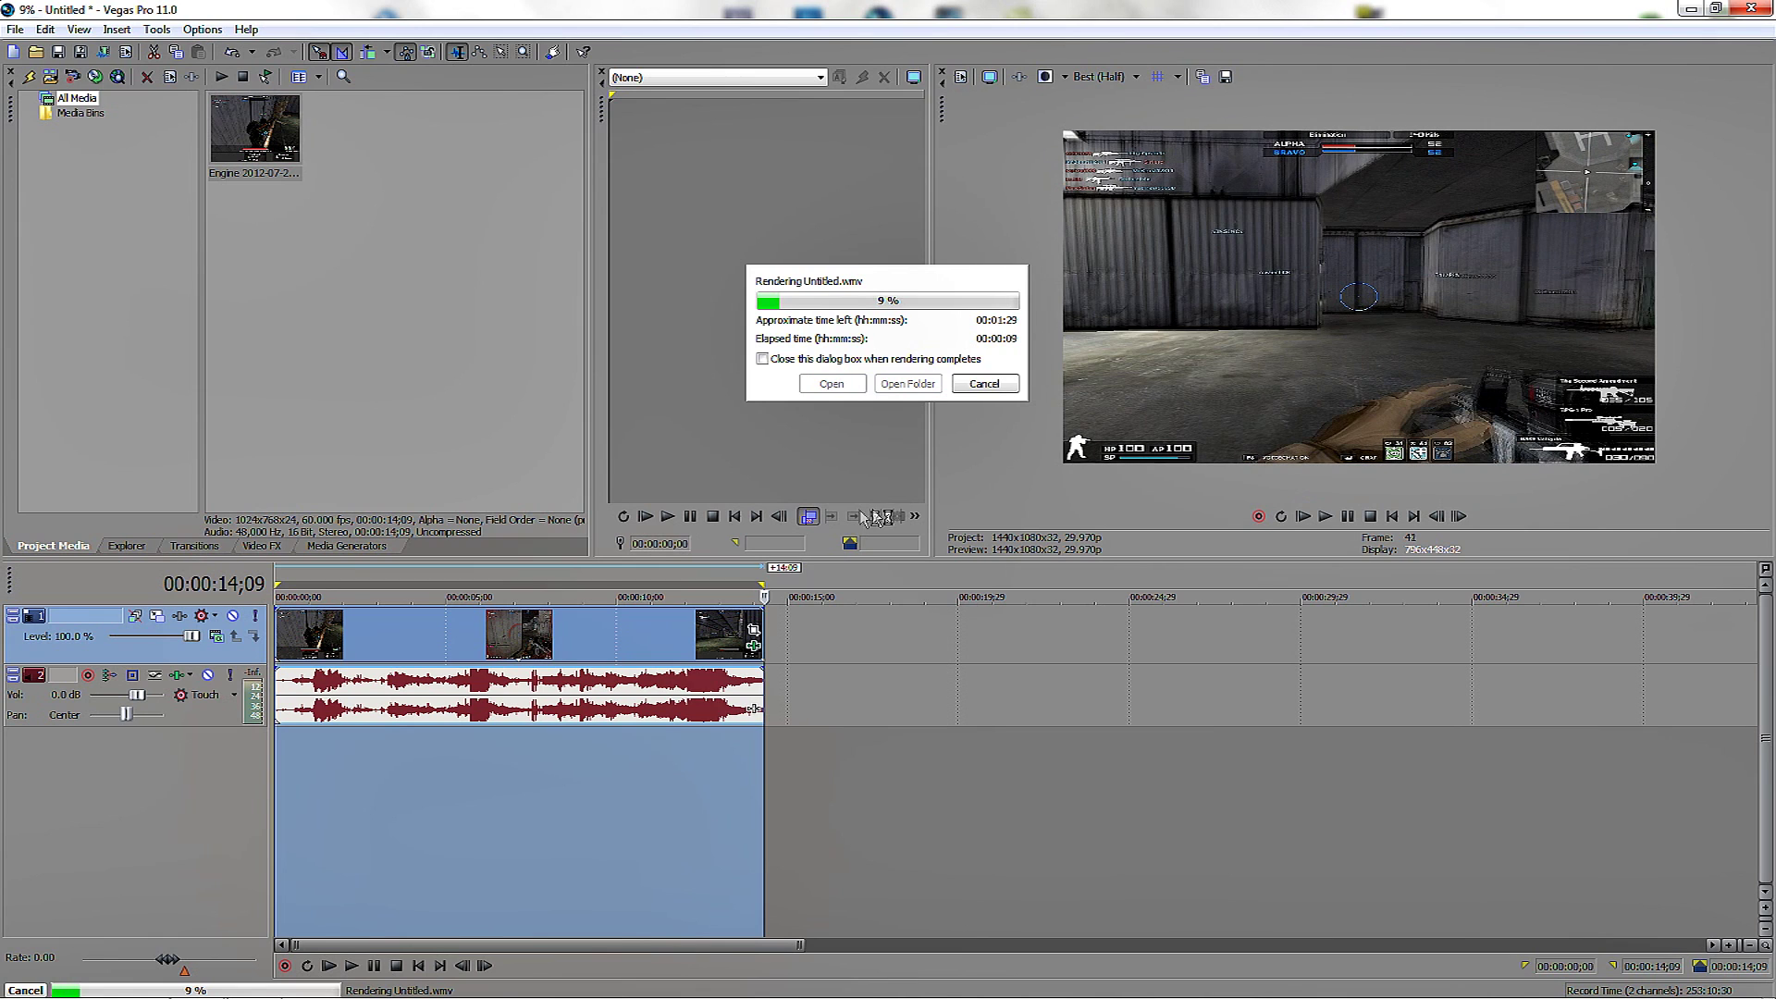
pyautogui.click(979, 389)
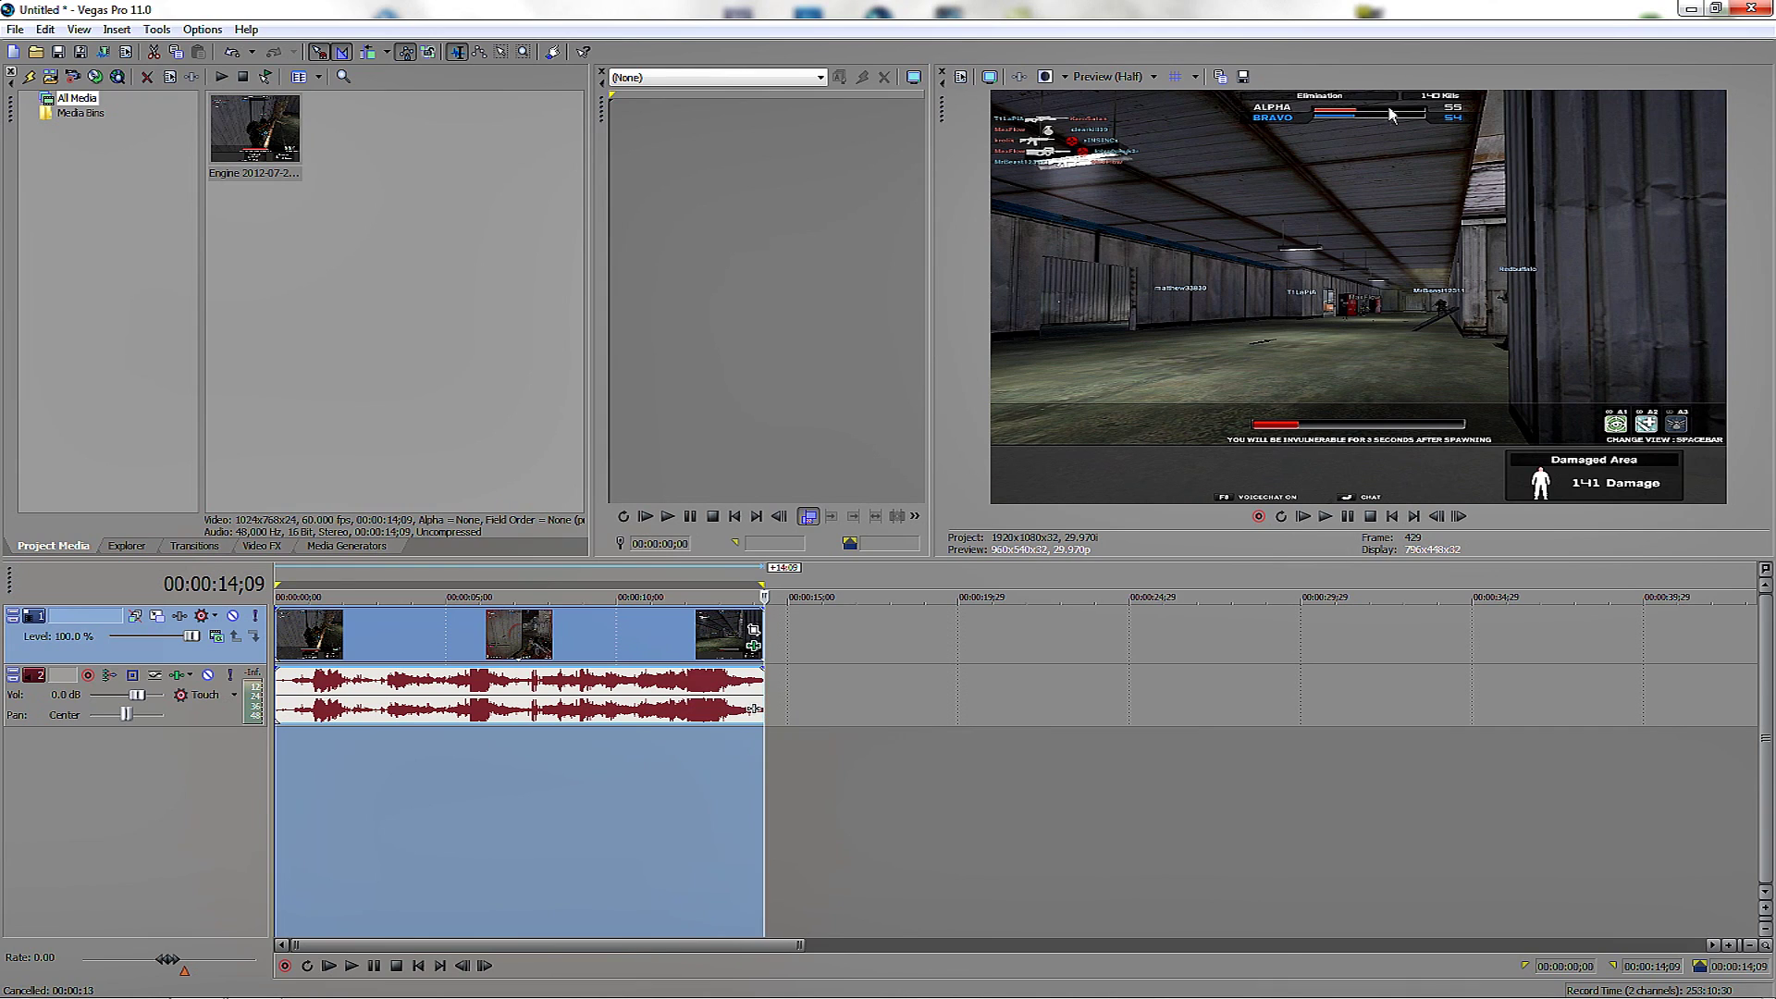
pyautogui.click(1685, 9)
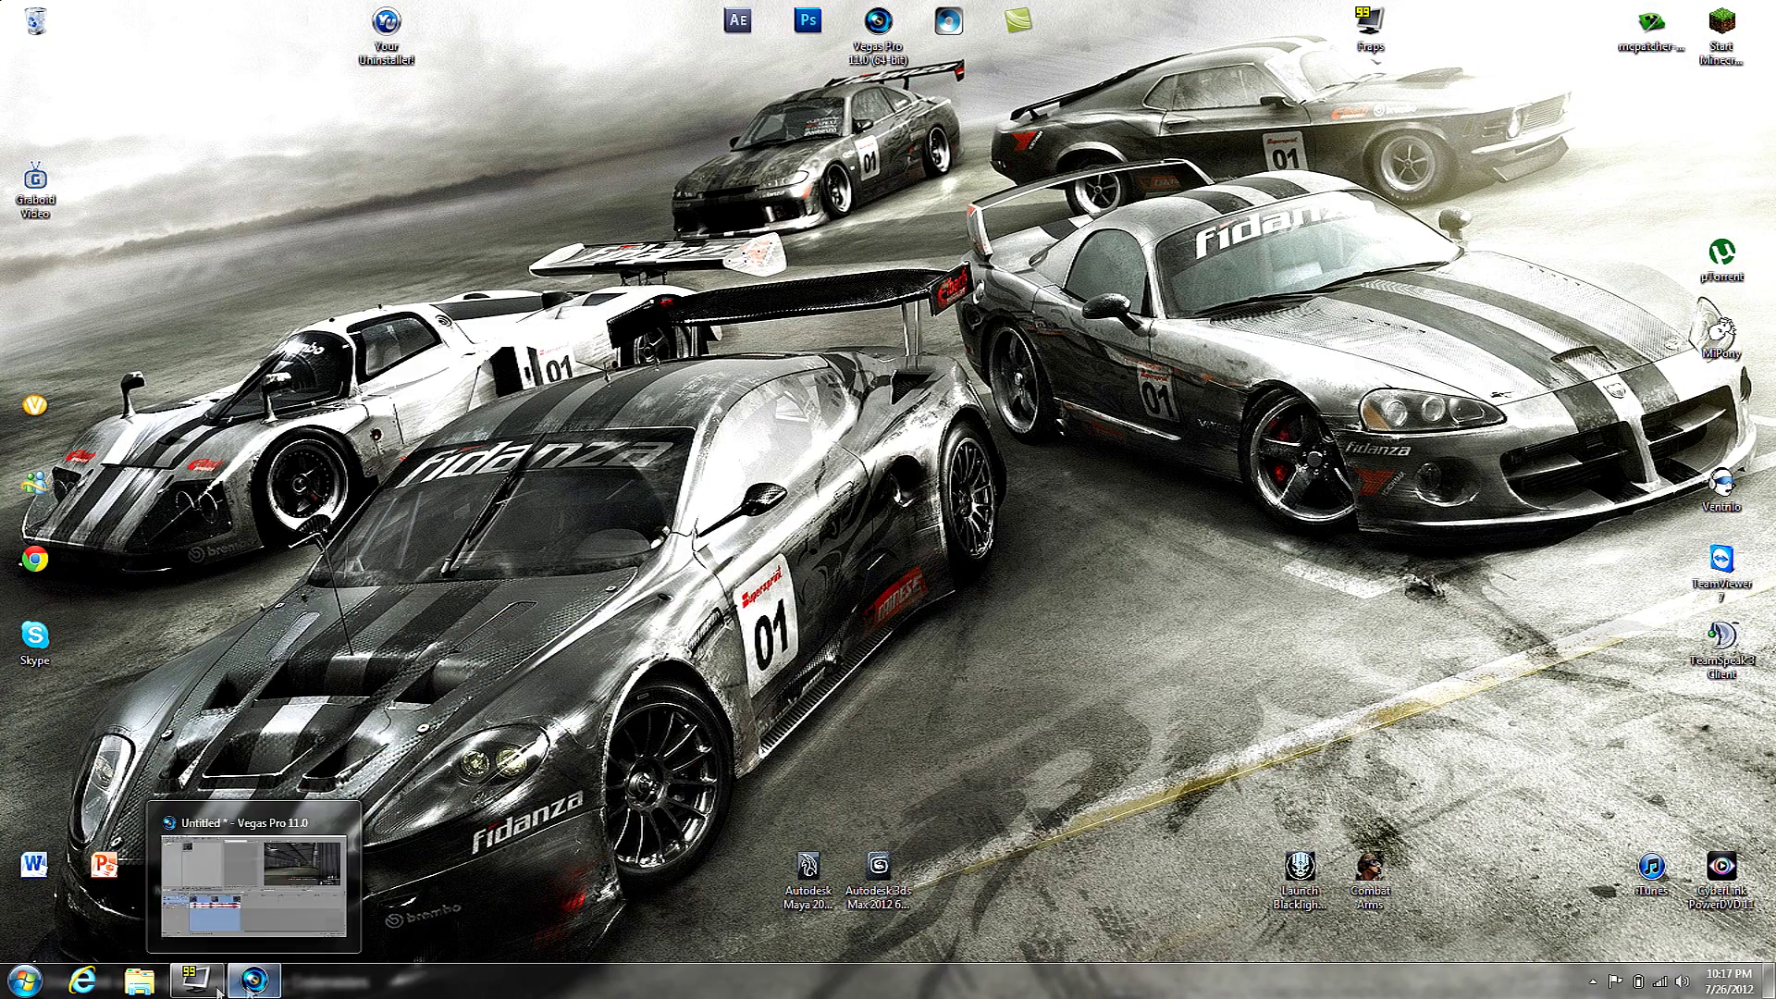
# - Leave Vegas Pro minimized to the taskbar with the Windows desktop showing
pyautogui.moveTo(237, 986)
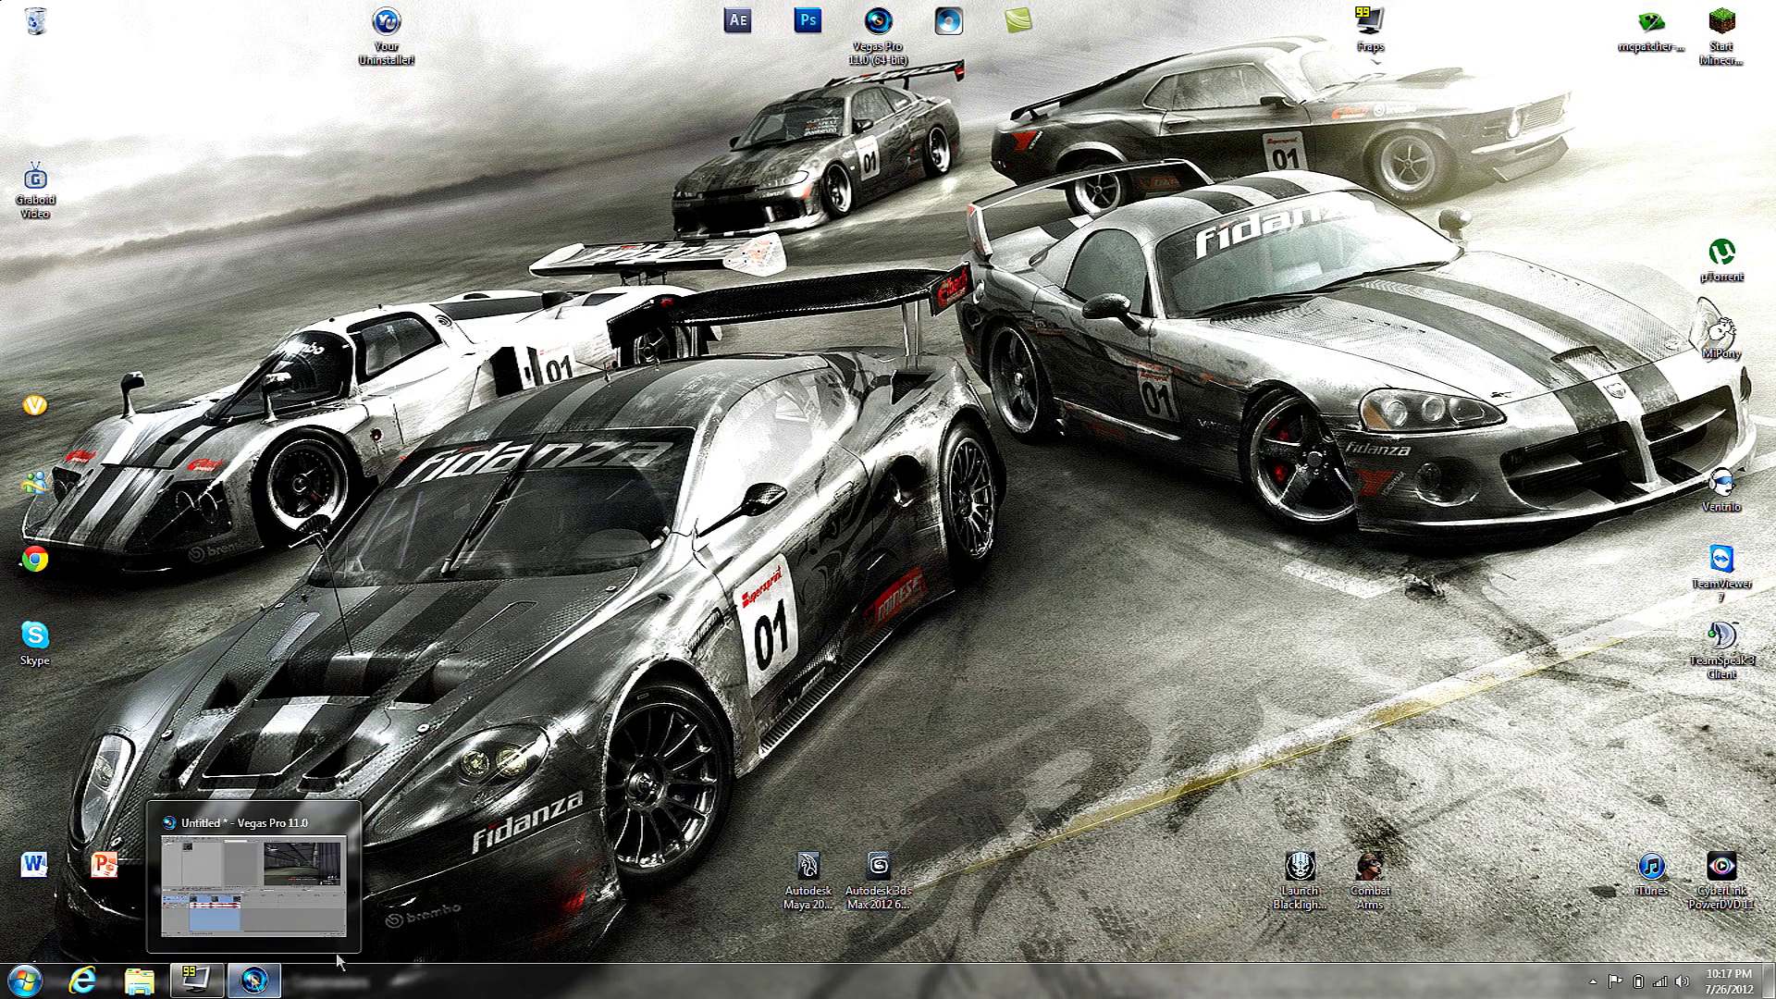